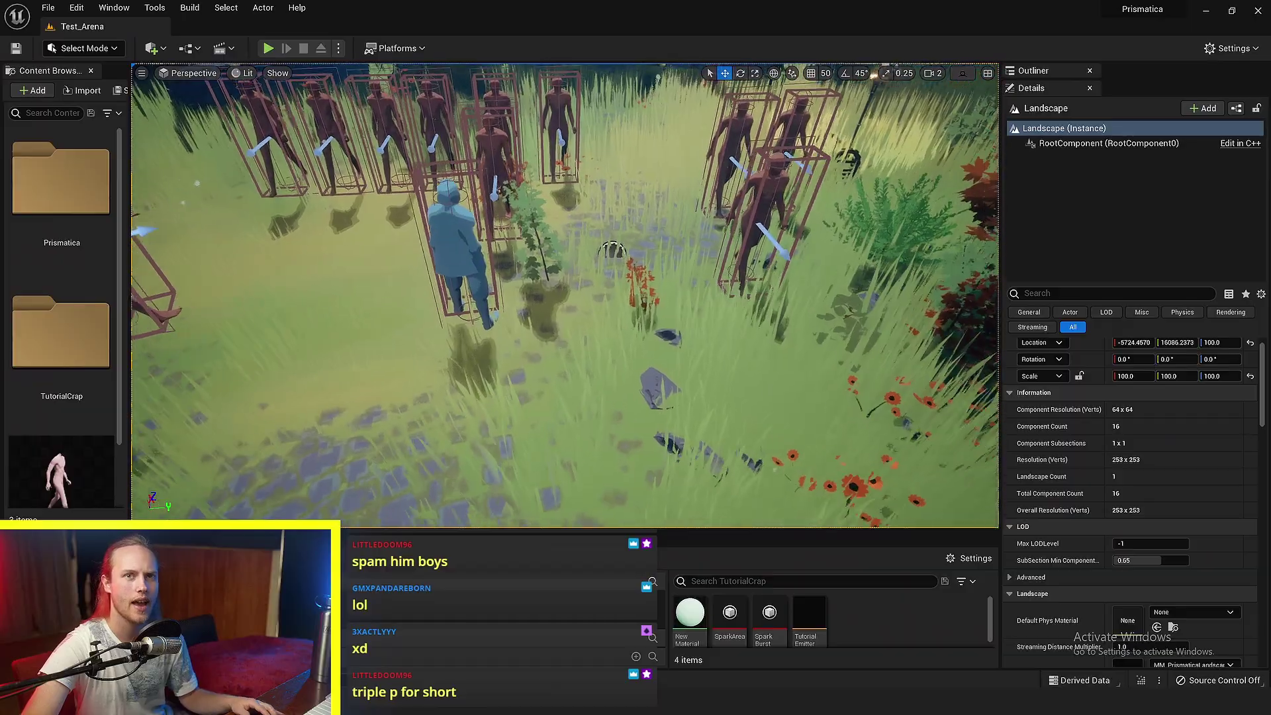
- Open the TutorialEmitter asset, select Particle Spawn, and disable the Drag, Scale Sprite Size, Curl Noise Force and Wind Force modules
mouse_move(811, 629)
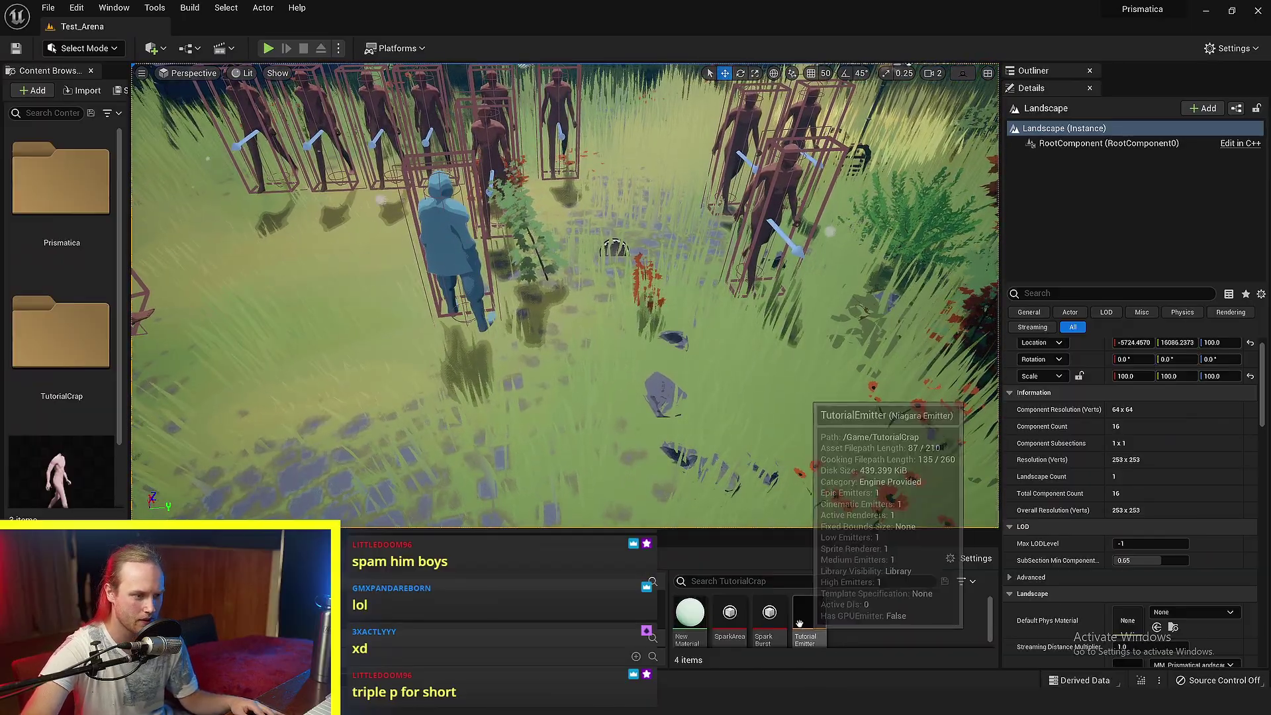
double_click(811, 629)
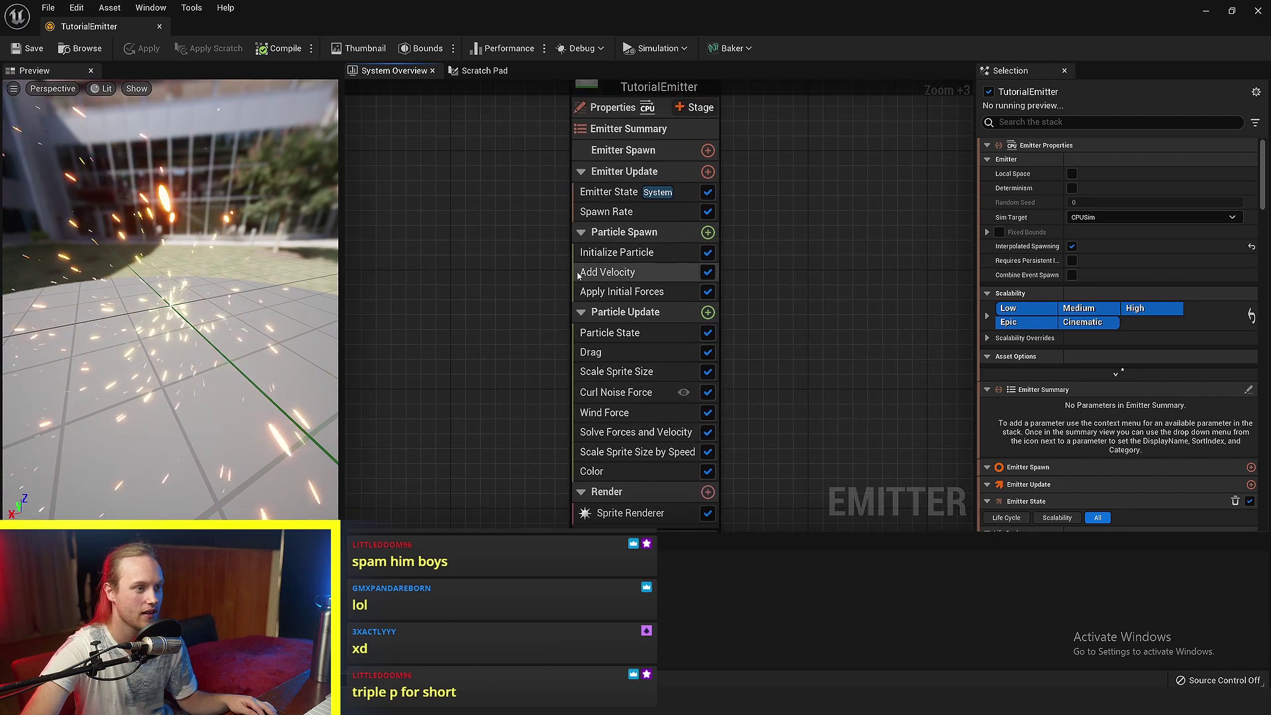
left_click(640, 237)
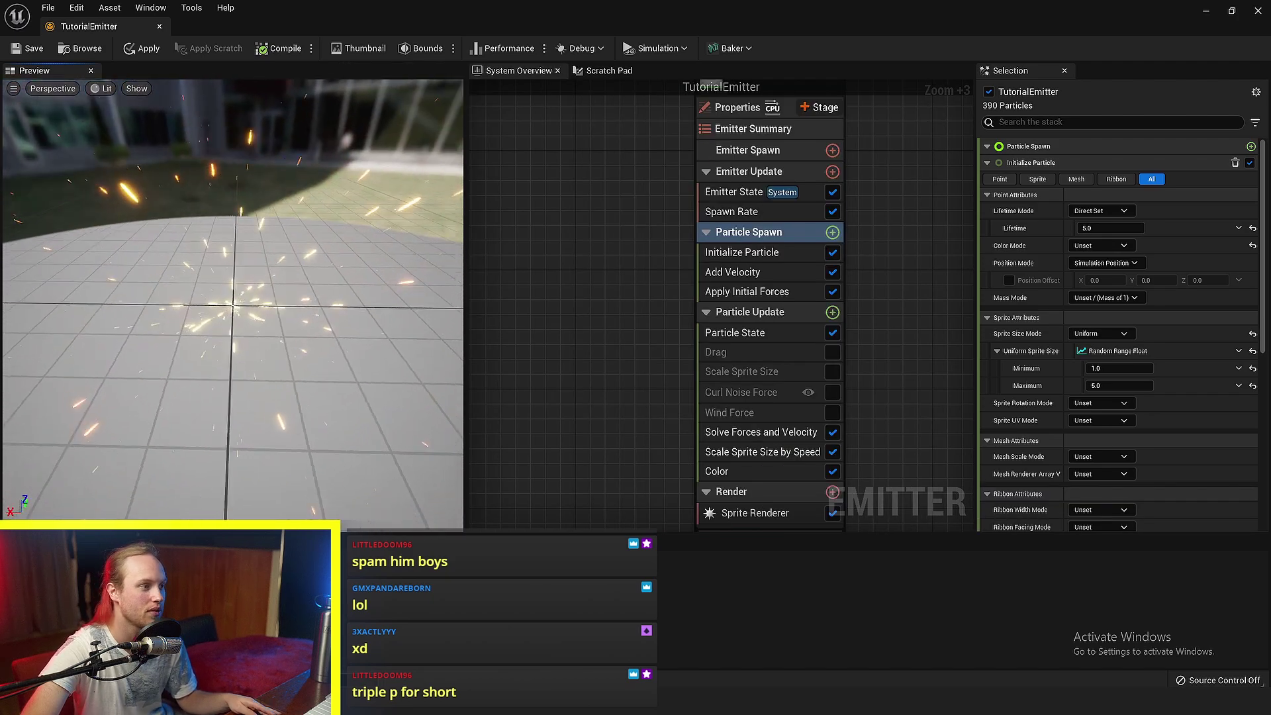
left_click_drag(229, 300, 335, 300)
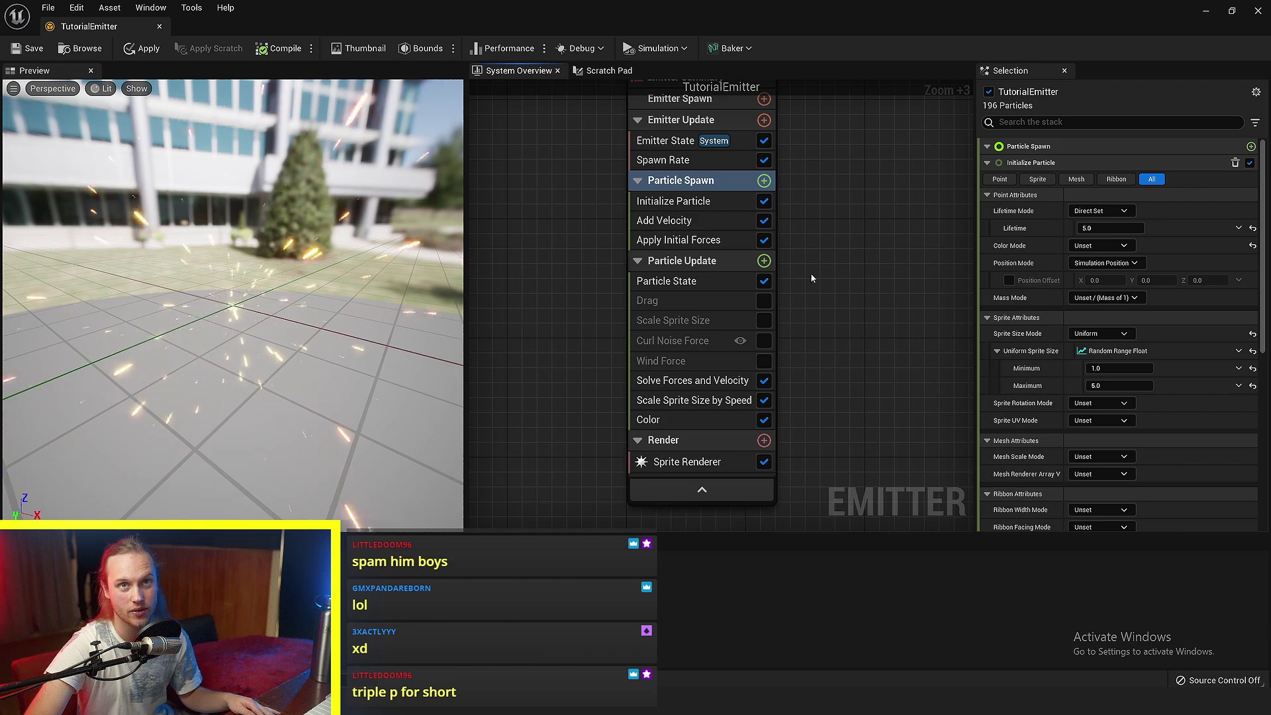
right_click_drag(812, 278, 843, 274)
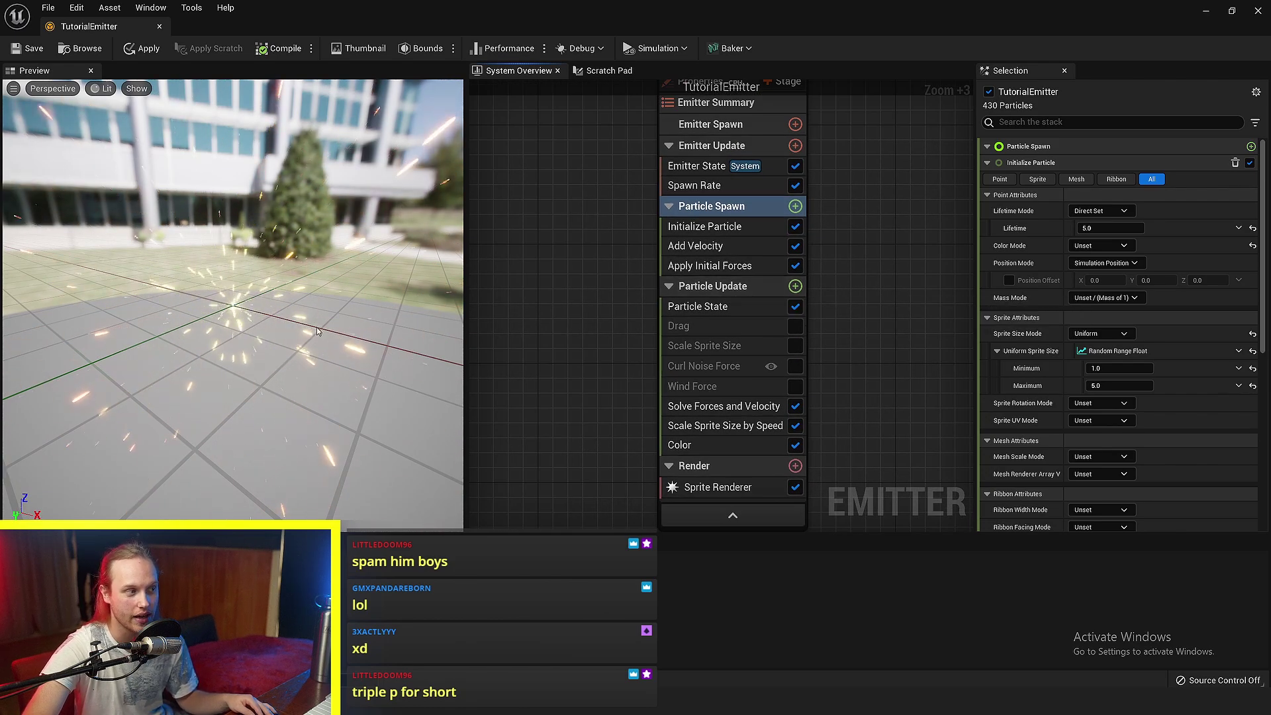
left_click_drag(260, 316, 260, 317)
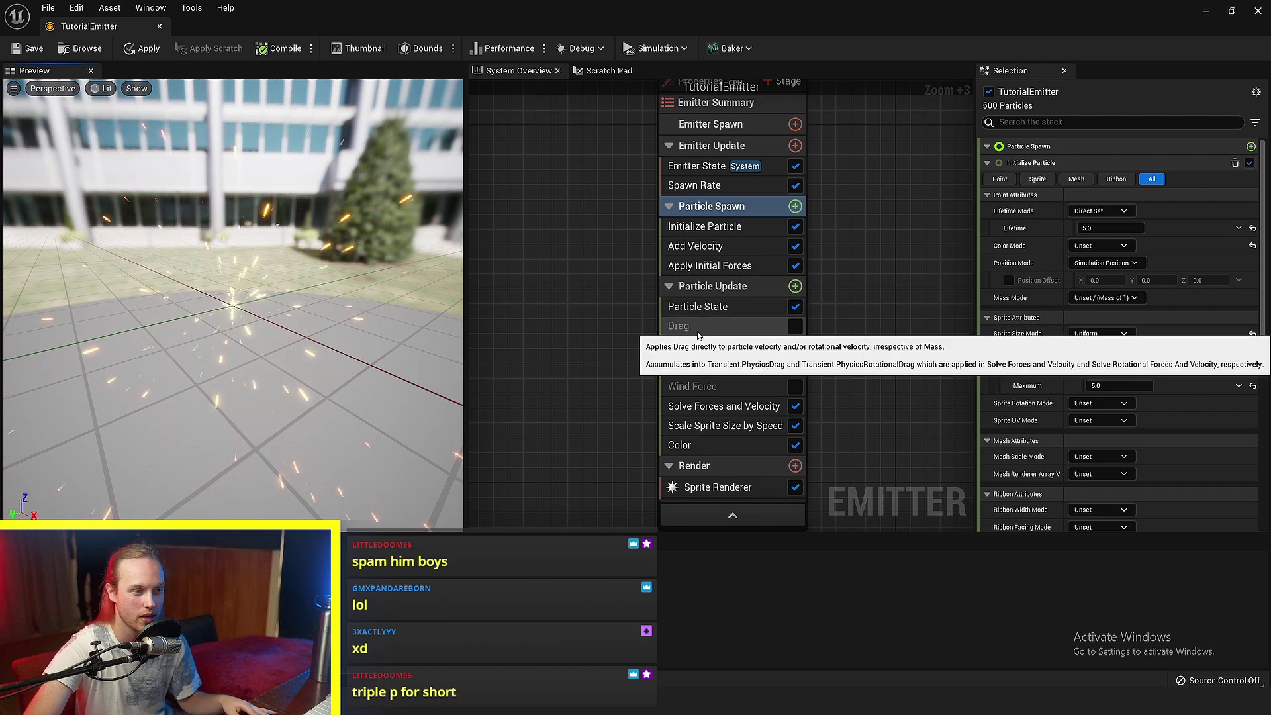
- Enable the Drag module under Particle Update, try a drag of 5.0, and set it to 3.0 while checking the preview
left_click(798, 327)
left_click(796, 331)
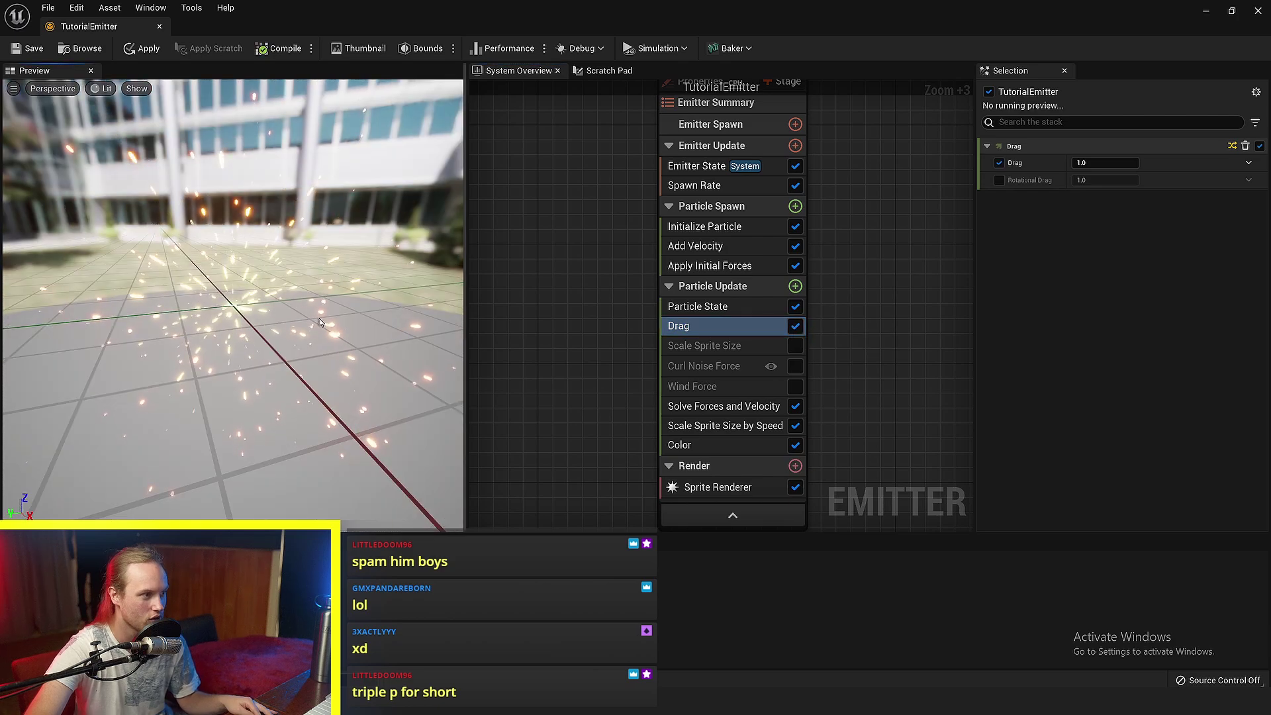
left_click_drag(321, 289, 398, 290)
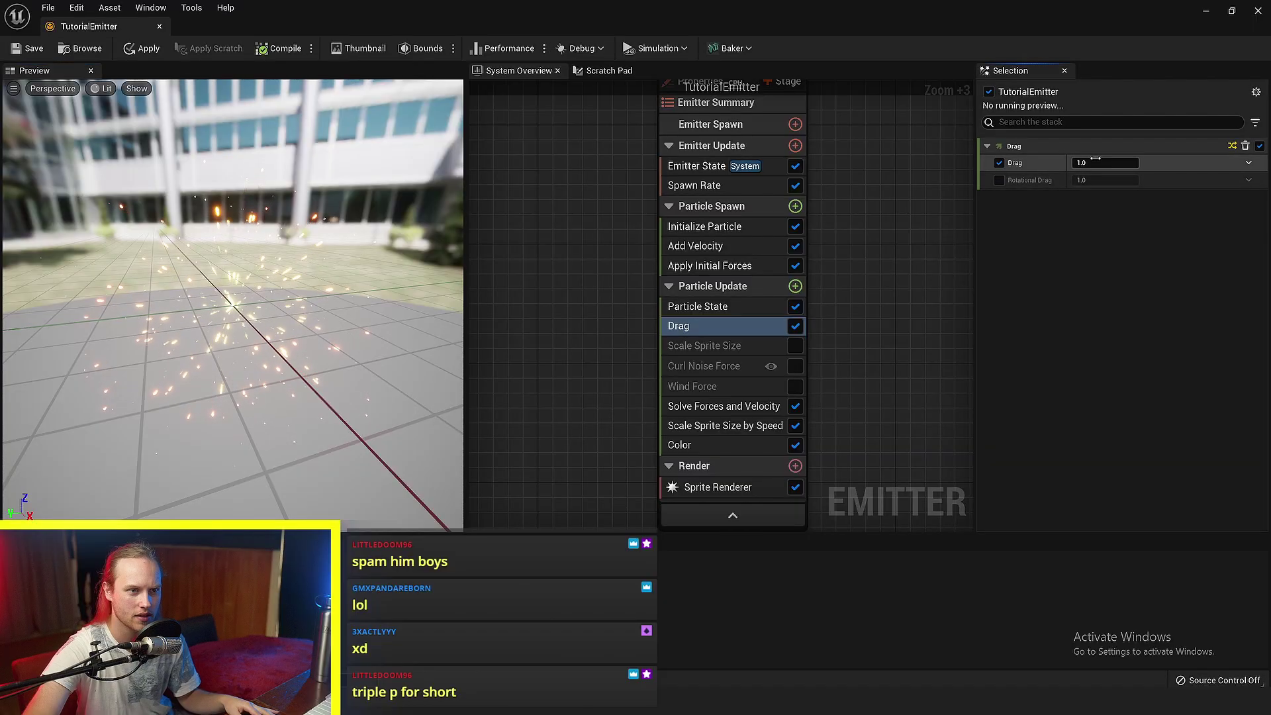
left_click_drag(311, 352, 220, 320)
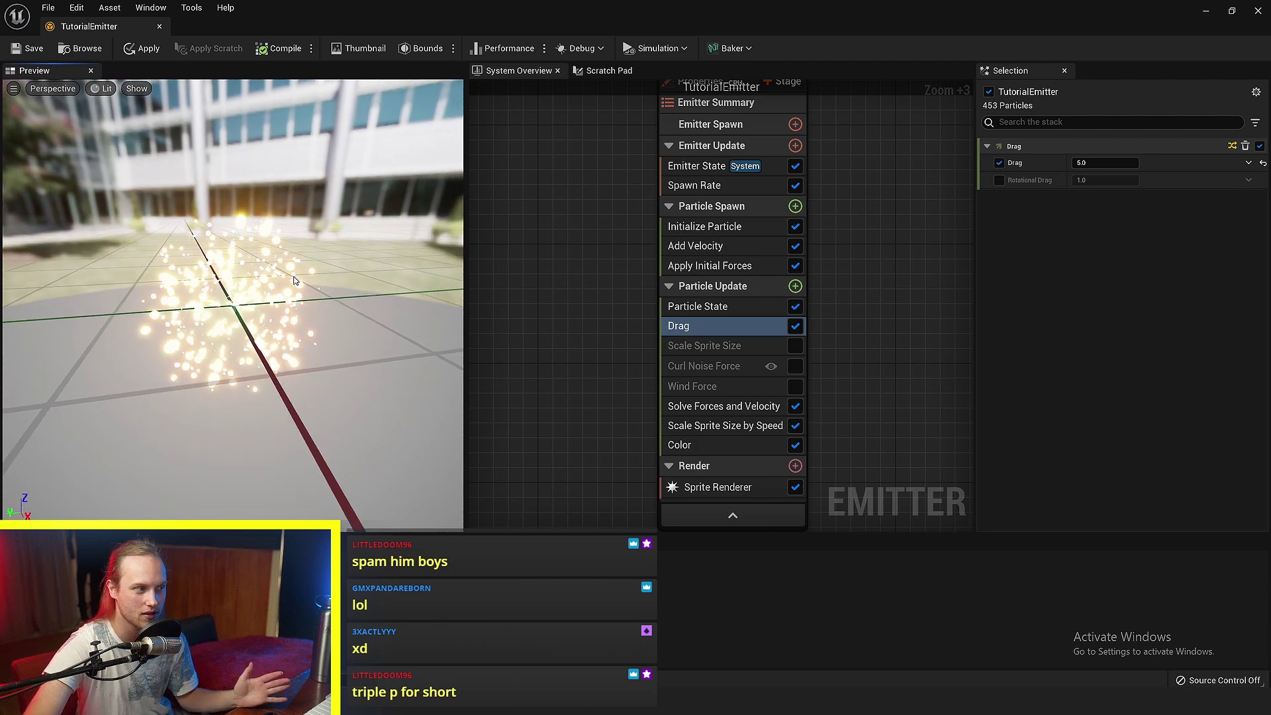
mouse_move(279, 319)
left_mouse_down()
mouse_move(298, 319)
mouse_move(232, 319)
mouse_move(279, 316)
left_mouse_up()
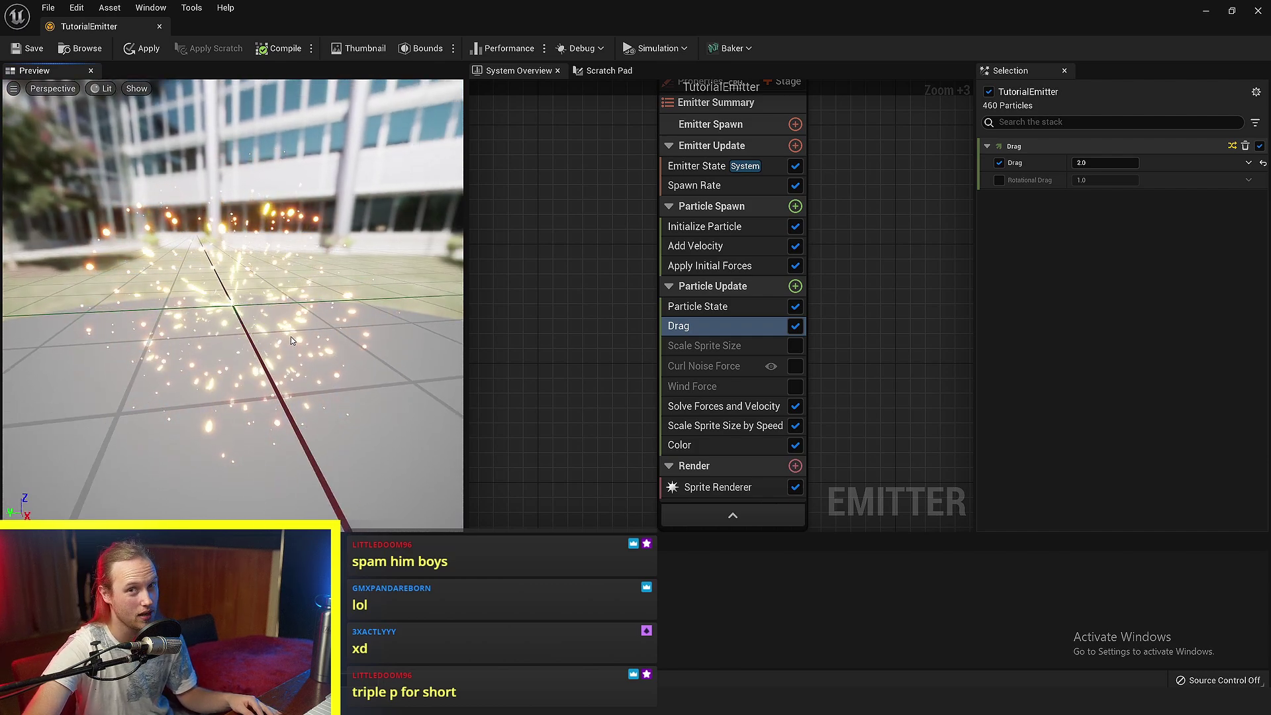
left_click_drag(276, 341, 290, 351)
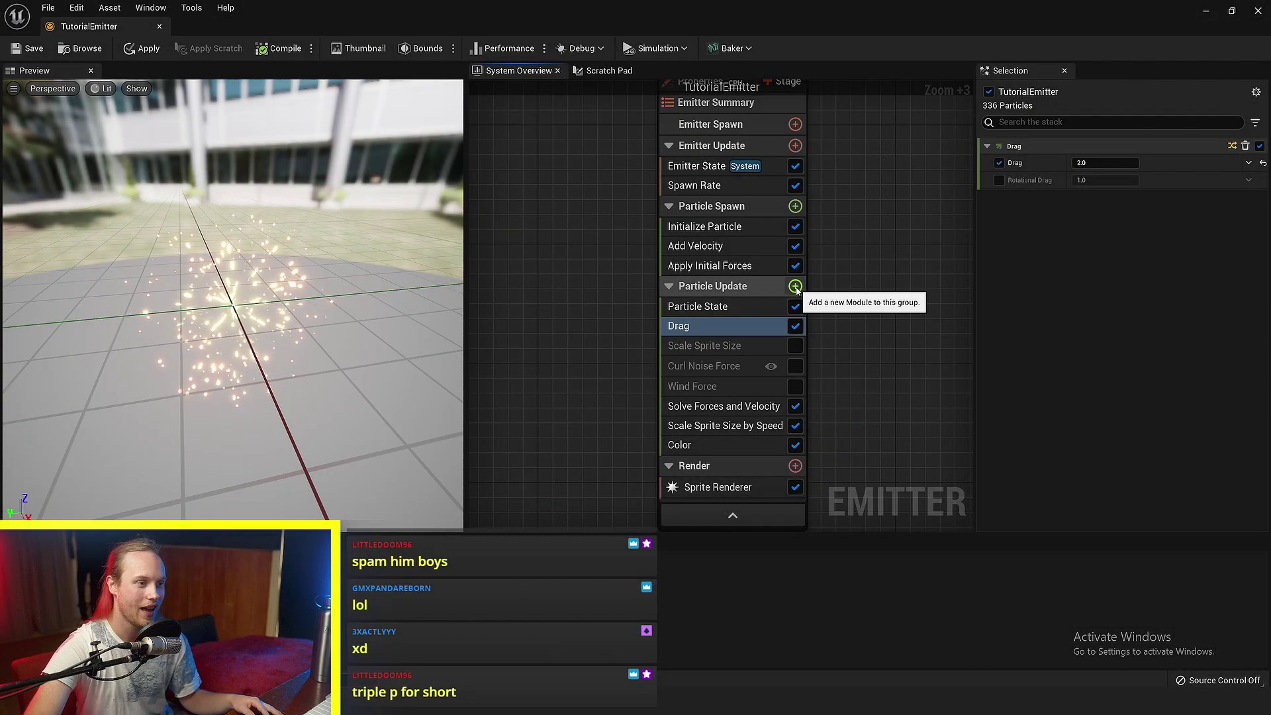
- Add a Shape Location module with a sphere primitive to Particle Spawn and disable the Add Velocity module
left_click(796, 288)
left_click(589, 373)
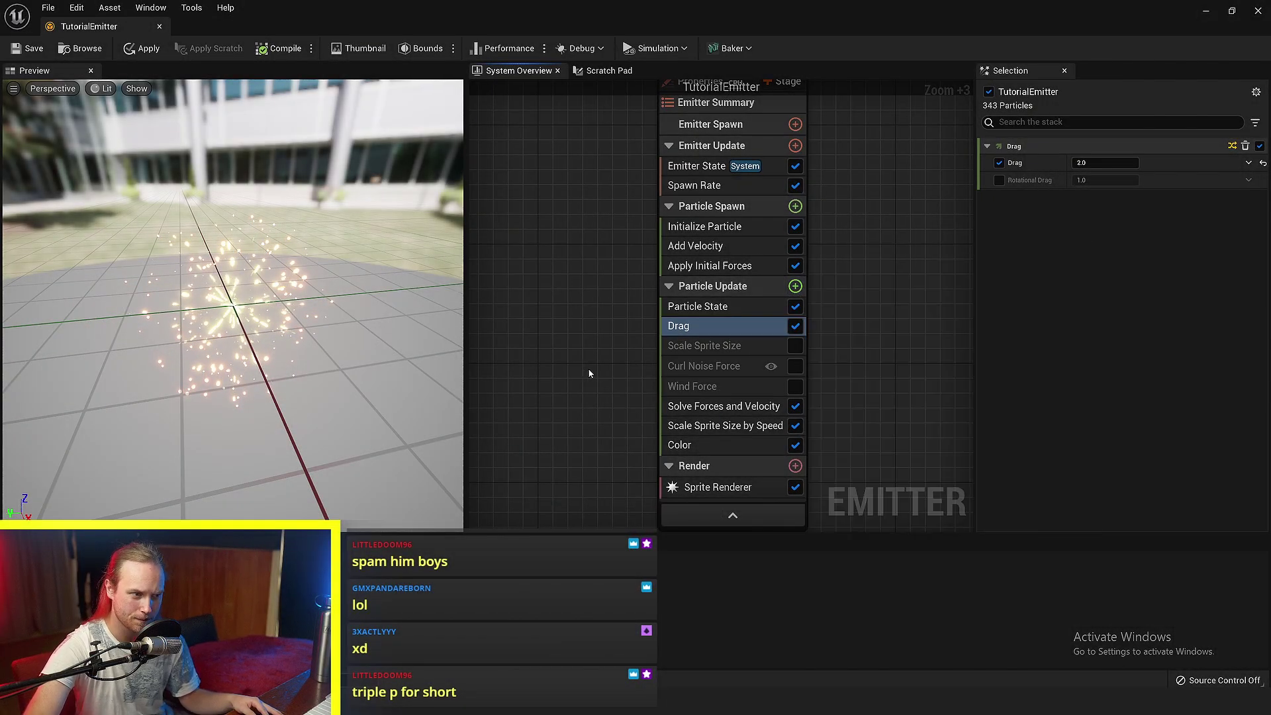
left_click(794, 368)
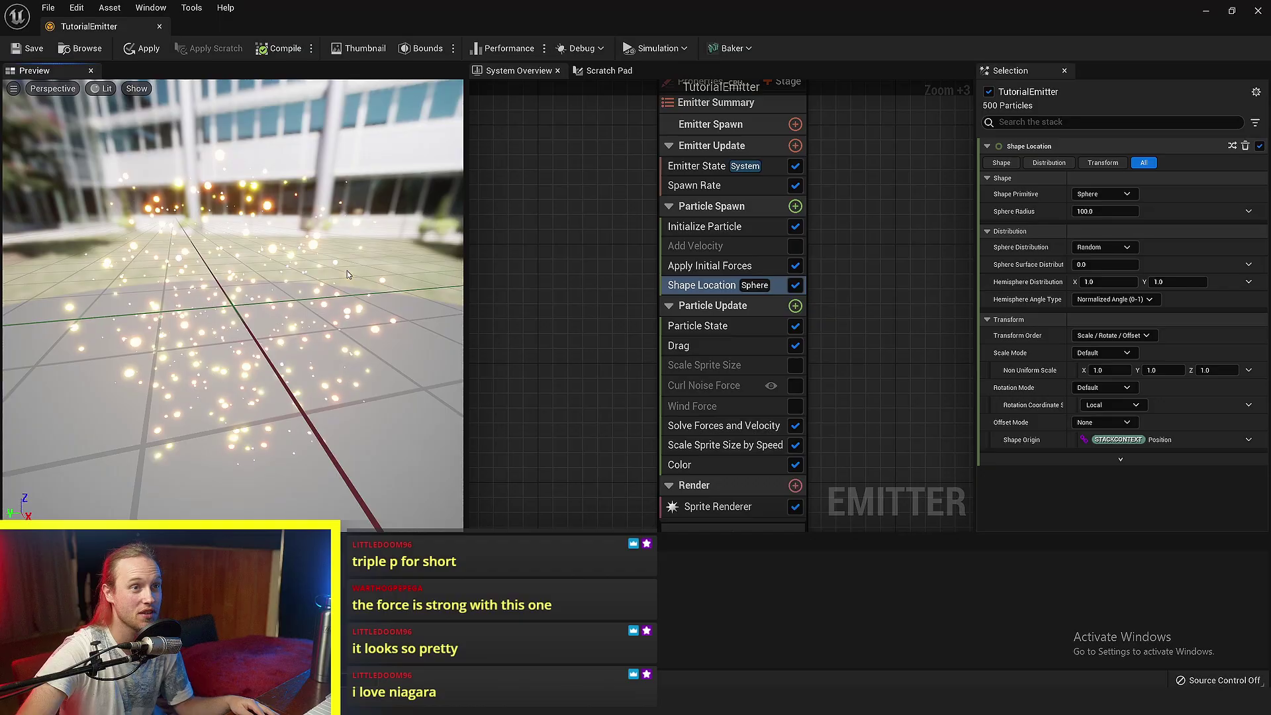
mouse_move(322, 343)
left_mouse_down()
mouse_move(344, 350)
mouse_move(327, 358)
left_mouse_up()
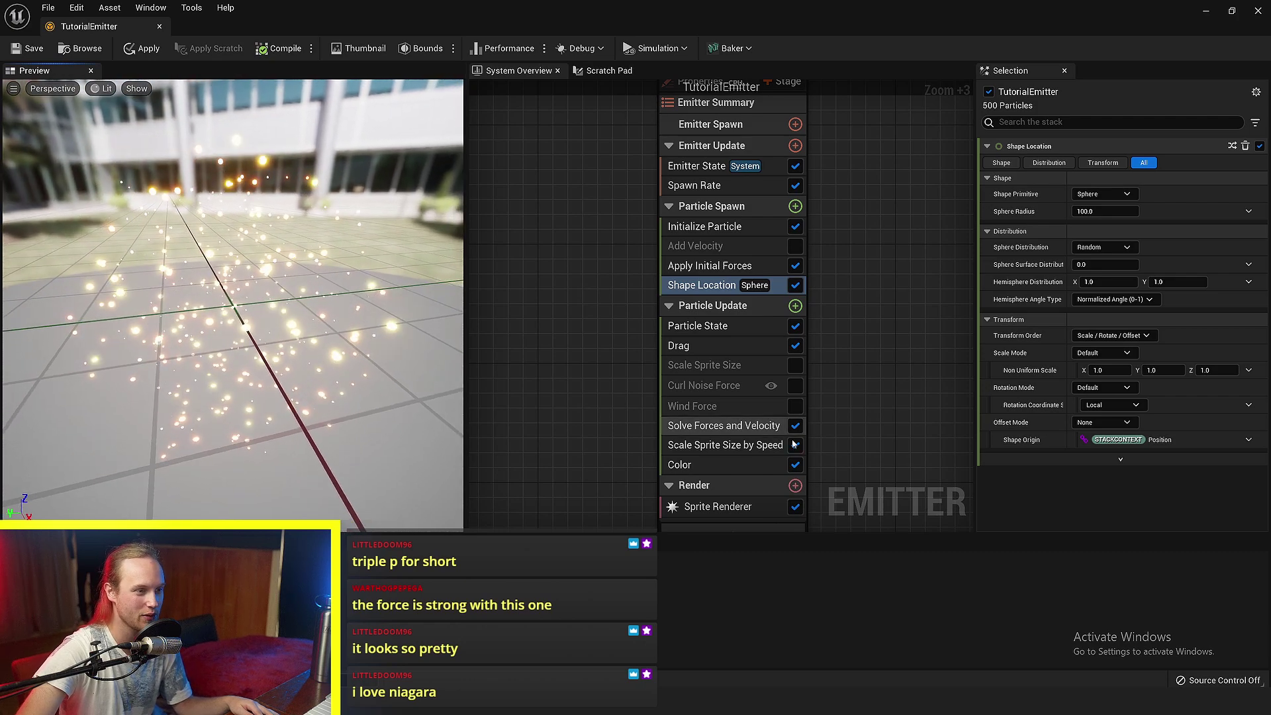
- Enable the Curl Noise Force module under Particle Update and set its noise frequency to 1
left_click(742, 386)
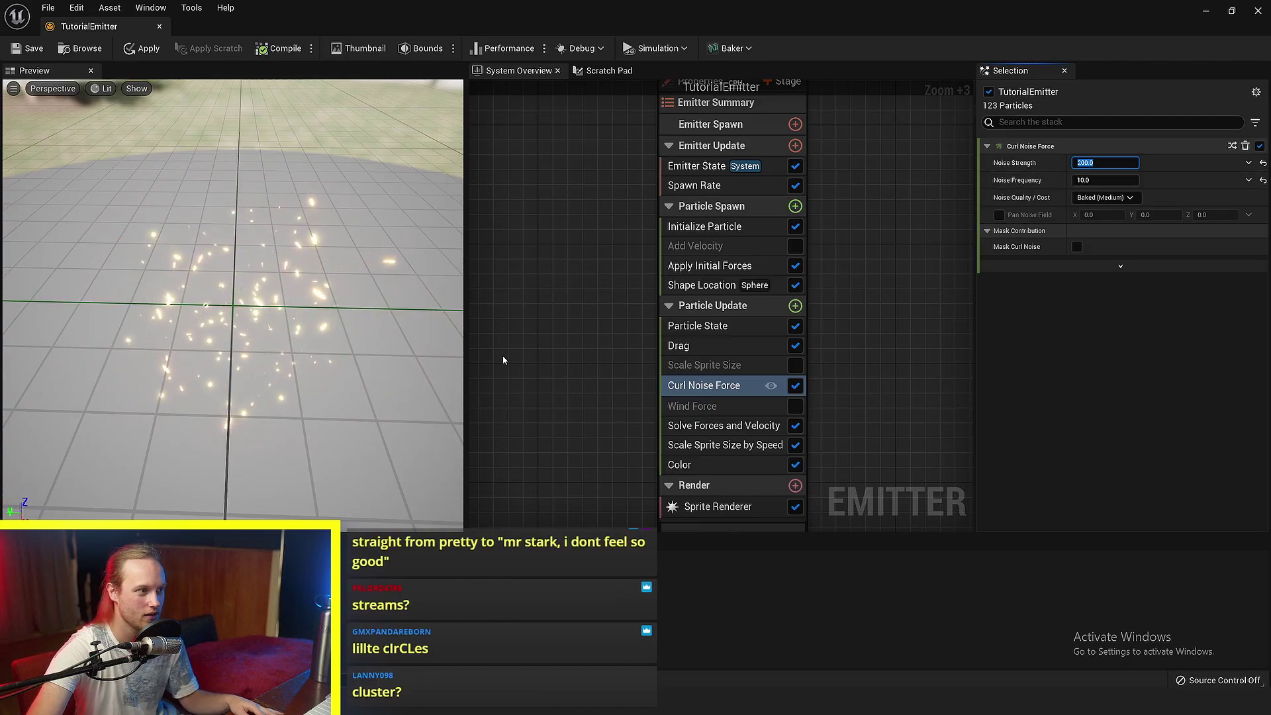
left_click_drag(411, 364, 417, 281)
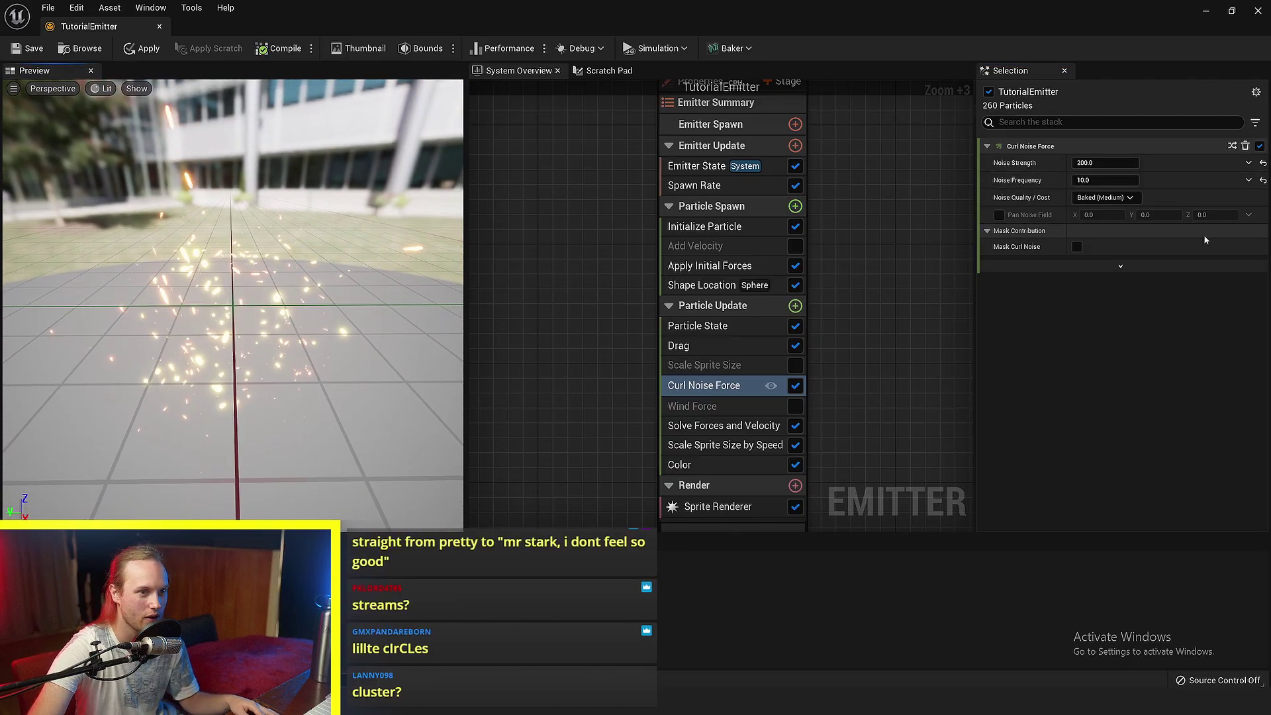
left_click(1097, 180)
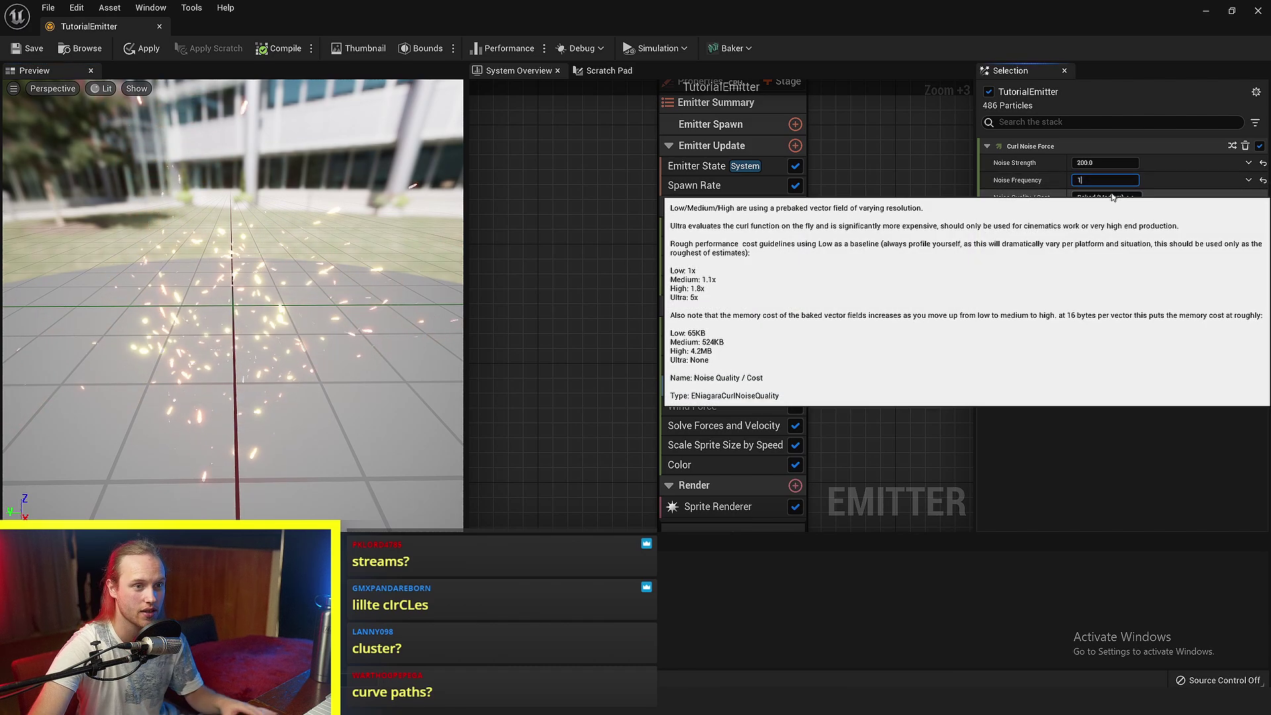
type("1")
key("Return")
- Inspect the curl noise motion in the preview and set the noise frequency to 4.0
left_click_drag(333, 332, 412, 329)
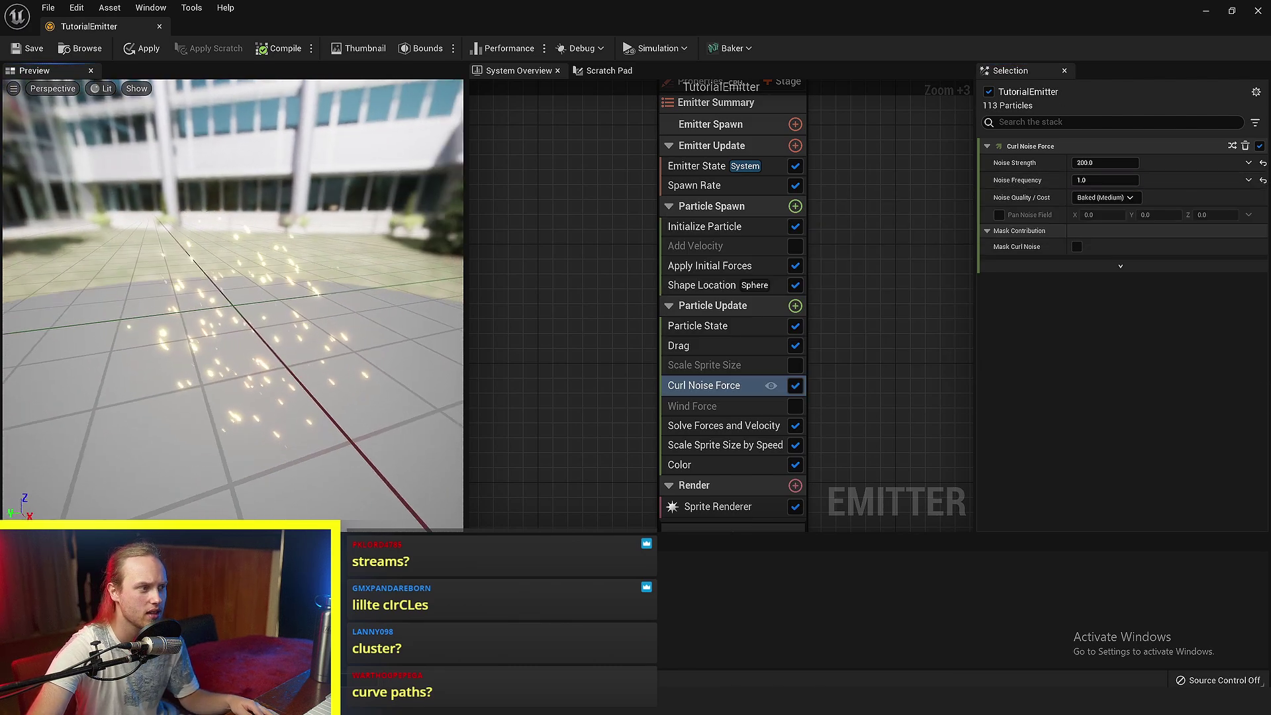
scroll(332, 332, "down", 4)
left_click_drag(257, 403, 332, 397)
scroll(257, 403, "up", 3)
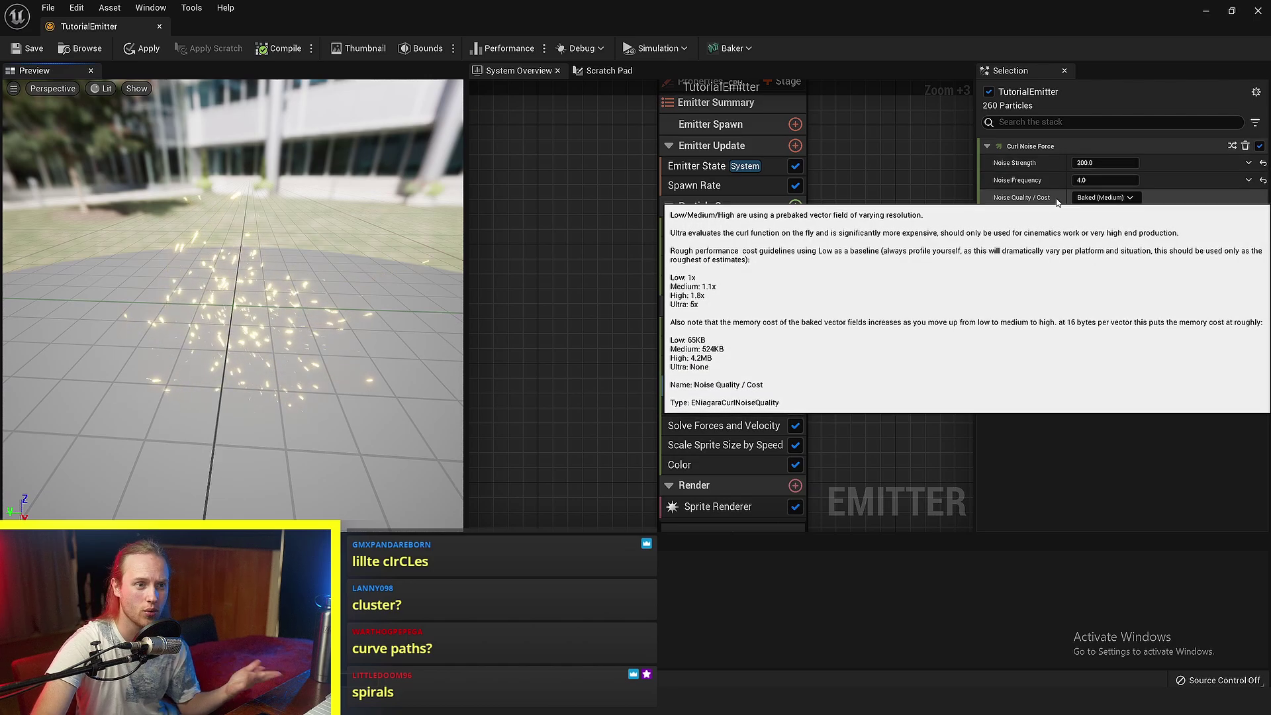
left_click_drag(284, 331, 308, 301)
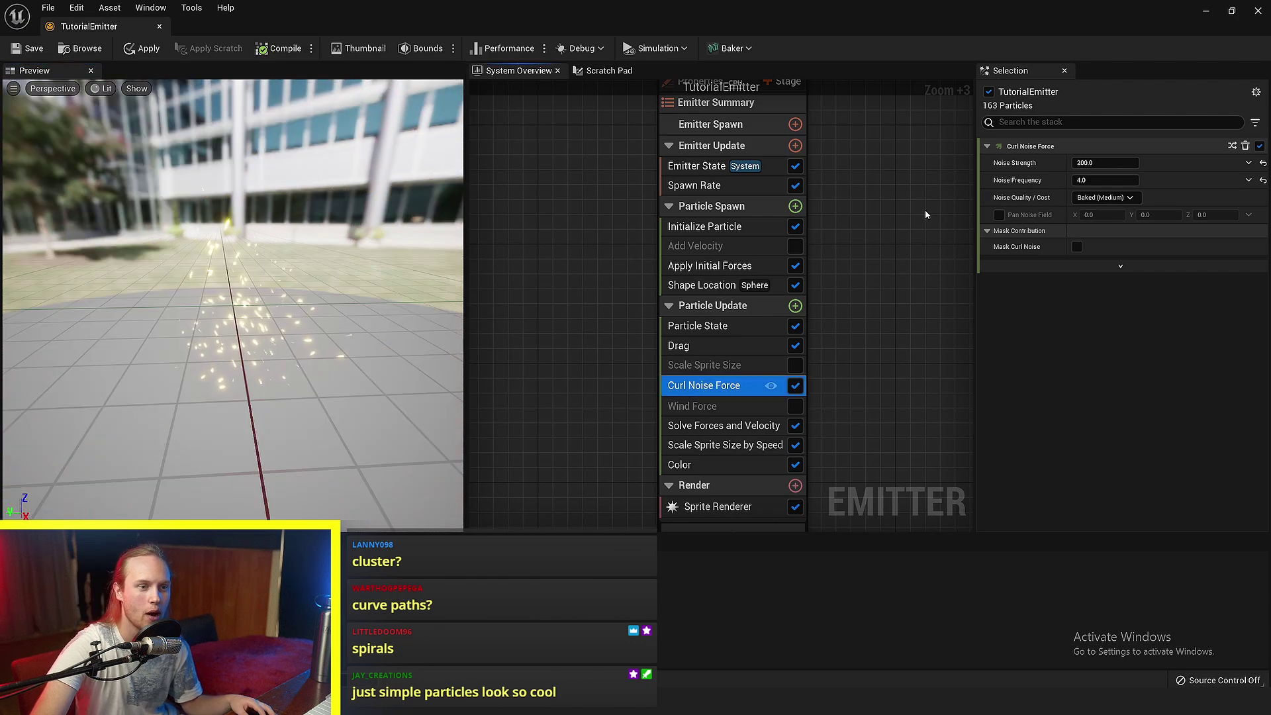
- Compare the Baked (Low) and Baked (High) noise quality options of Curl Noise Force, leaving it on Baked (Low)
mouse_move(1107, 200)
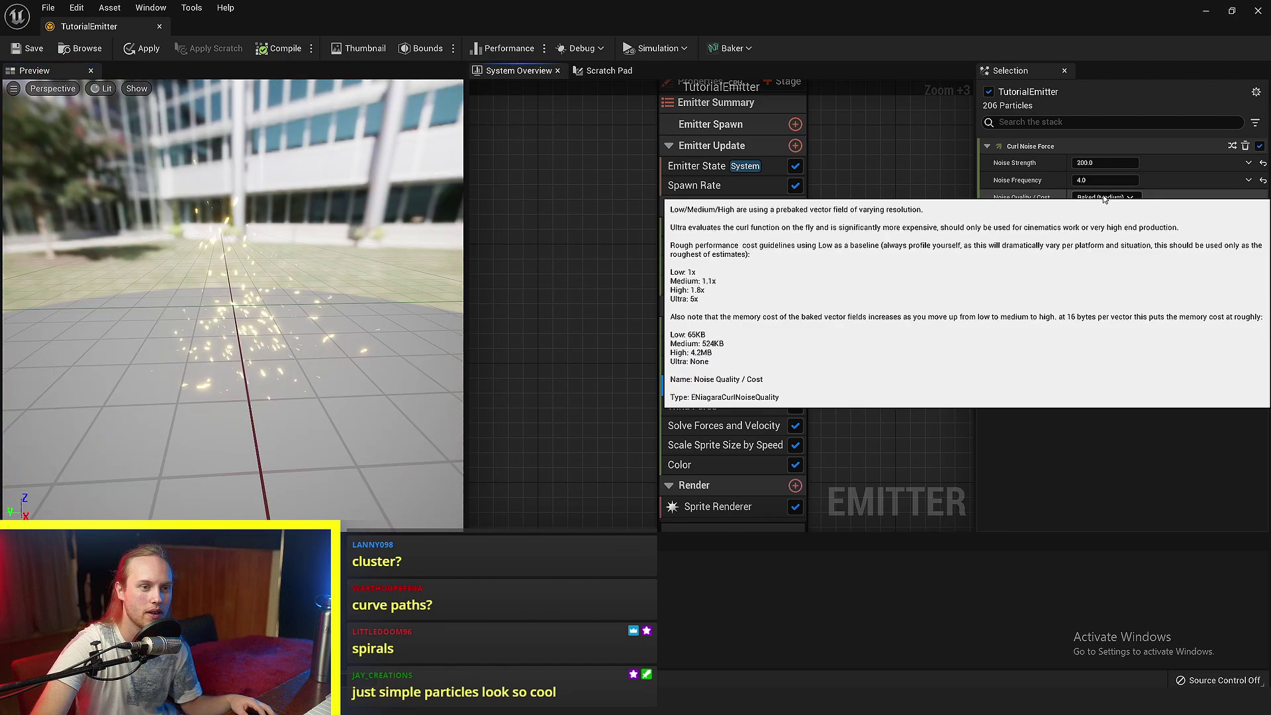
left_click(1091, 198)
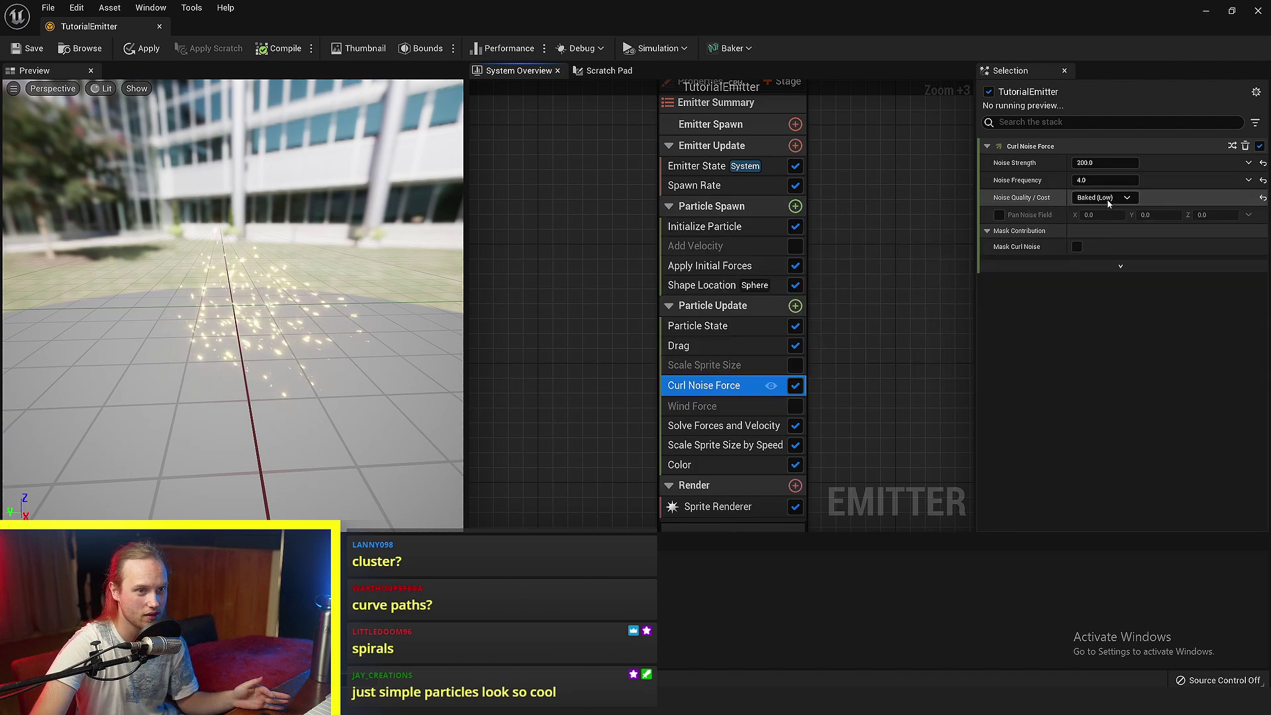
left_click_drag(379, 333, 305, 336)
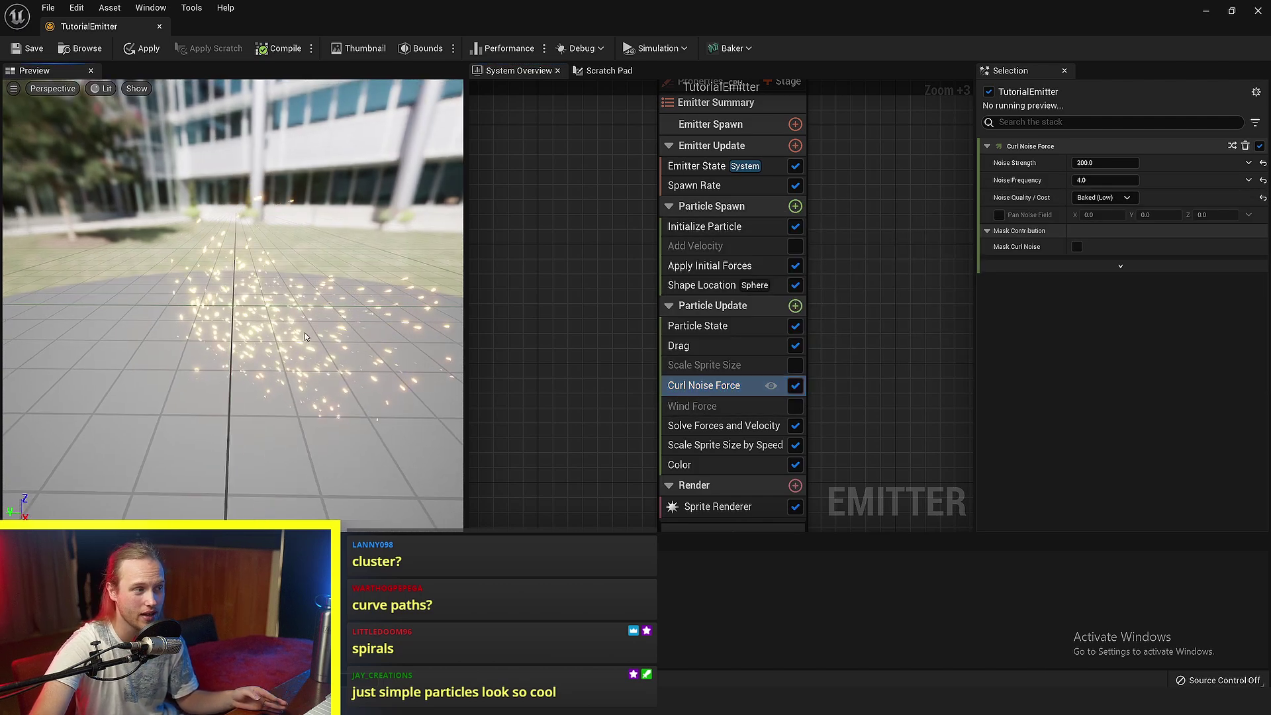
left_click(1103, 198)
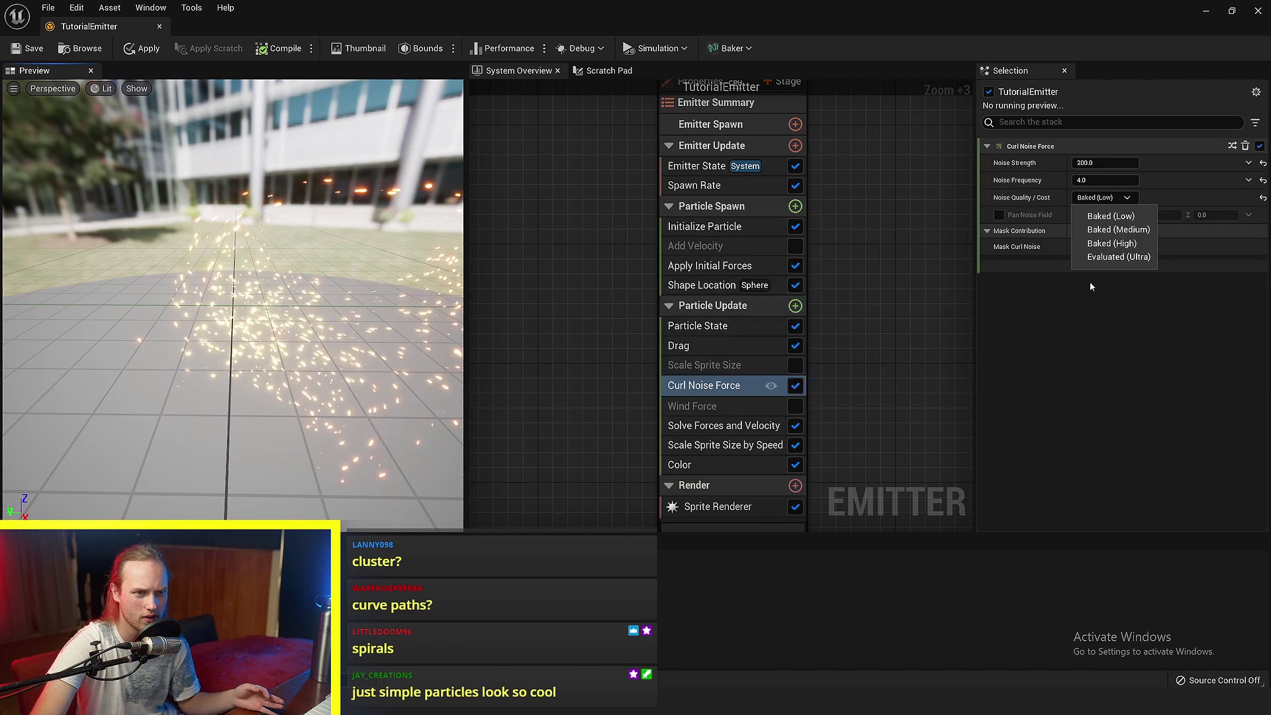
left_click(1111, 244)
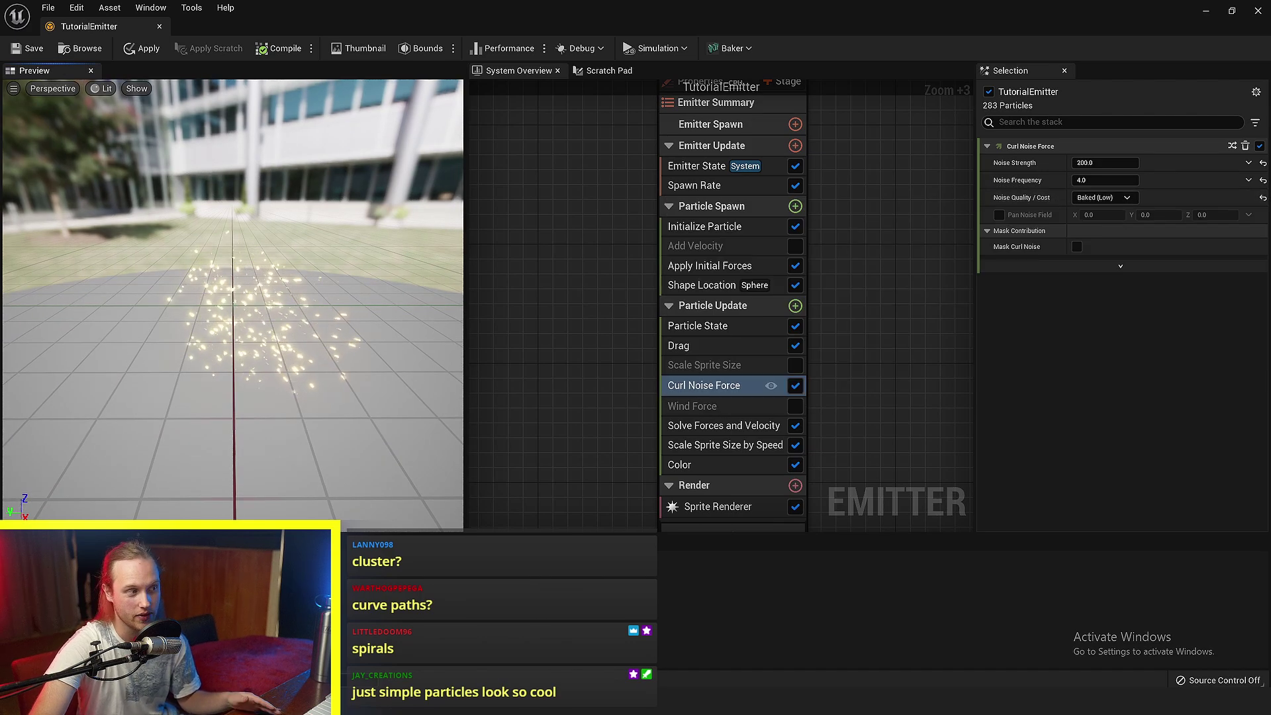
- Replace Spawn Rate with Spawn Burst Instantaneous, re-enable Add Velocity, disable Shape Location and Curl Noise Force, and inspect the burst with Drag
left_click_drag(233, 305, 228, 282)
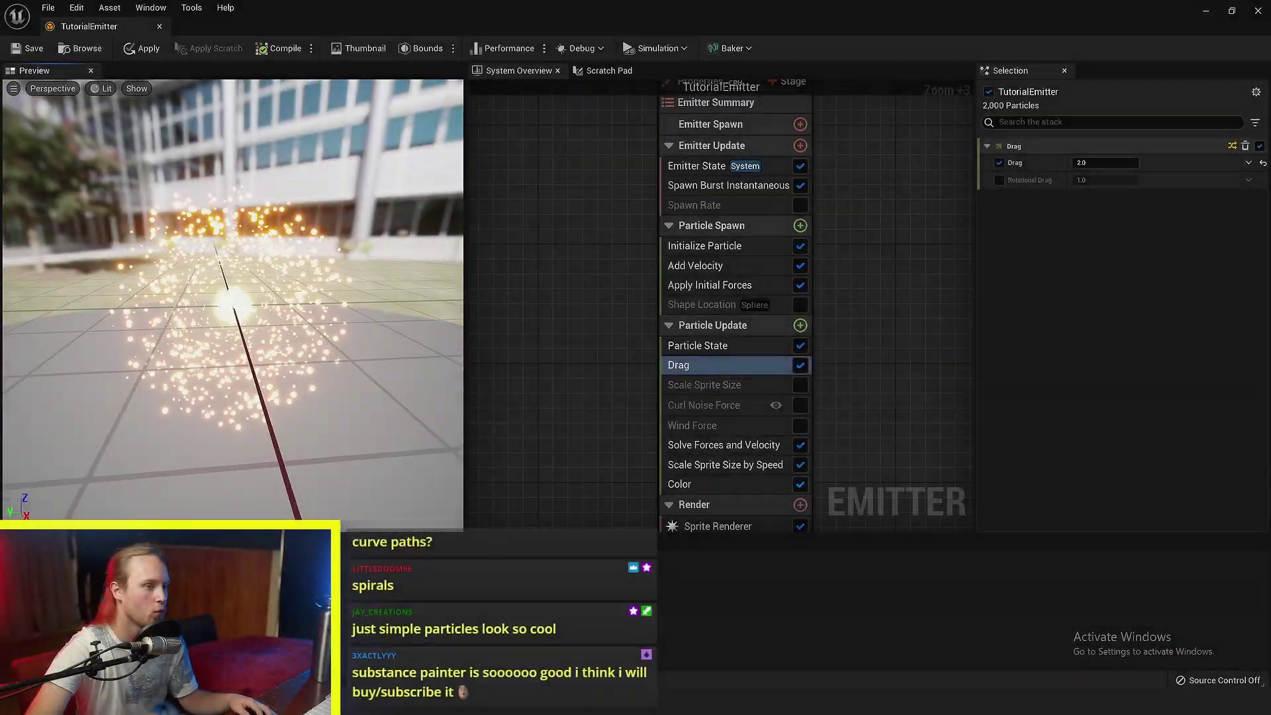
left_click_drag(233, 305, 278, 303)
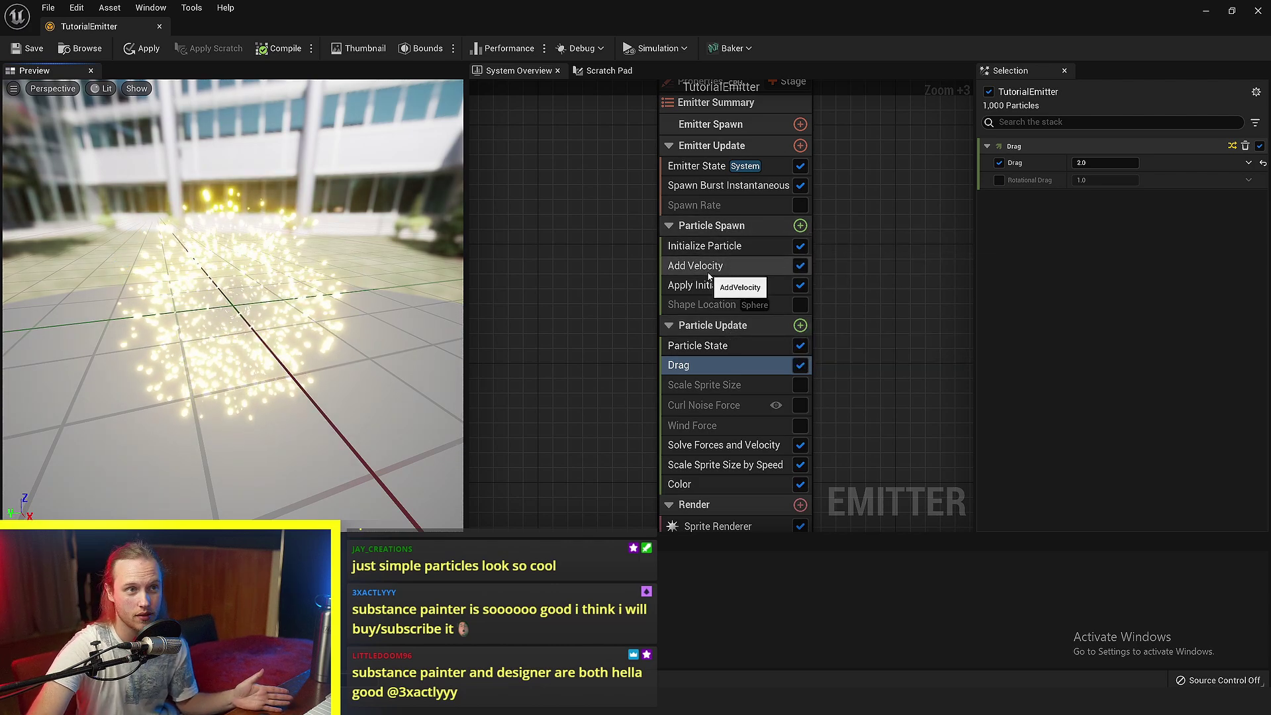
mouse_move(208, 297)
left_mouse_down()
mouse_move(159, 297)
mouse_move(235, 308)
mouse_move(217, 312)
left_mouse_up()
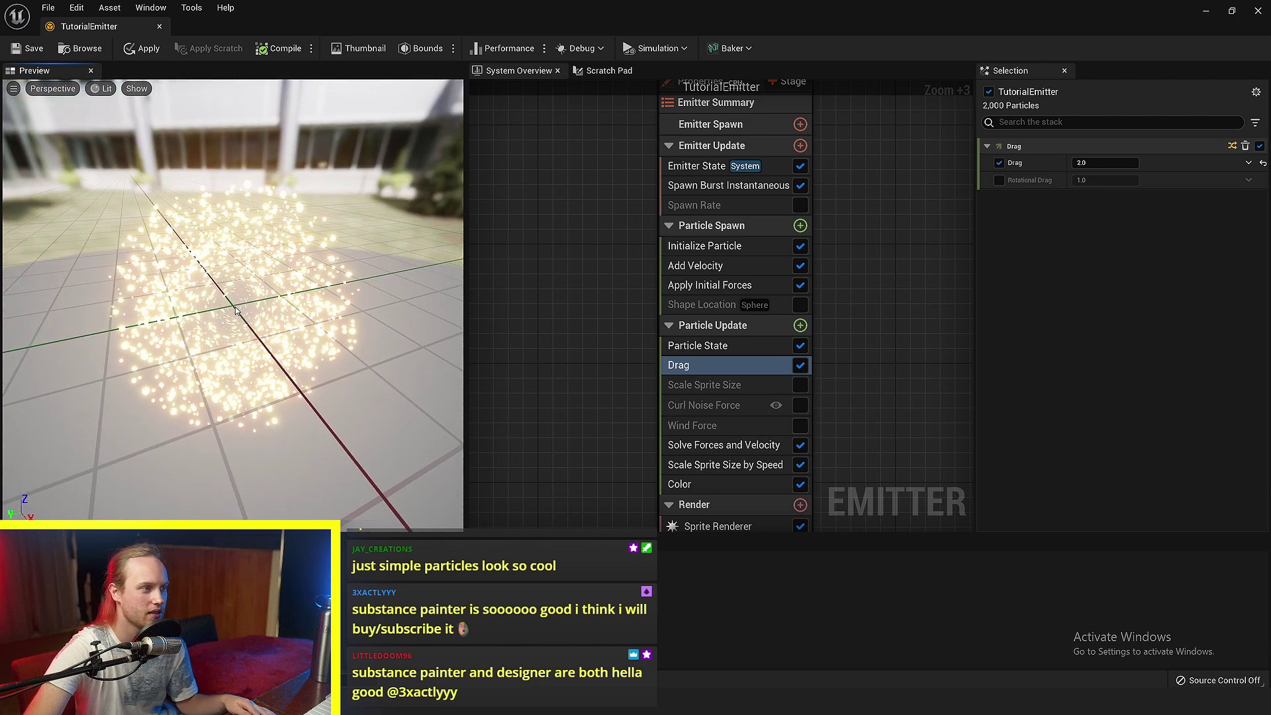
left_click_drag(439, 237, 248, 320)
left_click(719, 371)
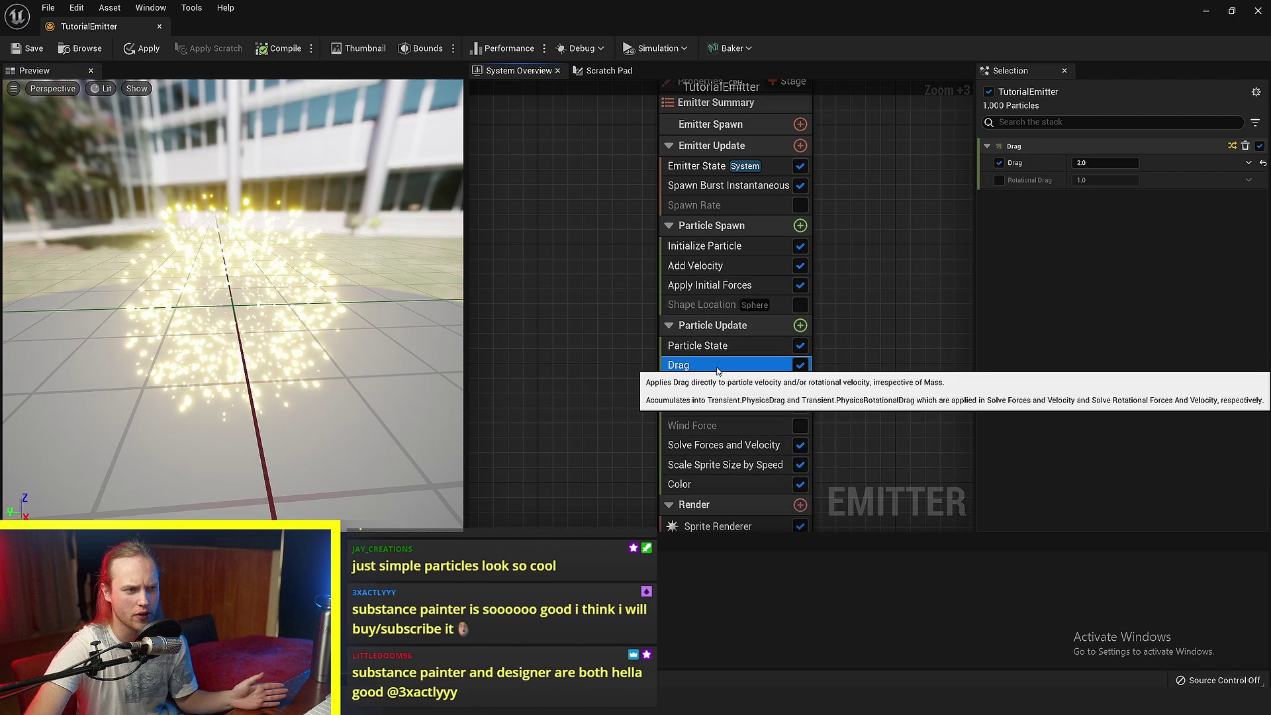
- Set the maximum of the Add Velocity module's random vector scale to 1000
left_click(712, 271)
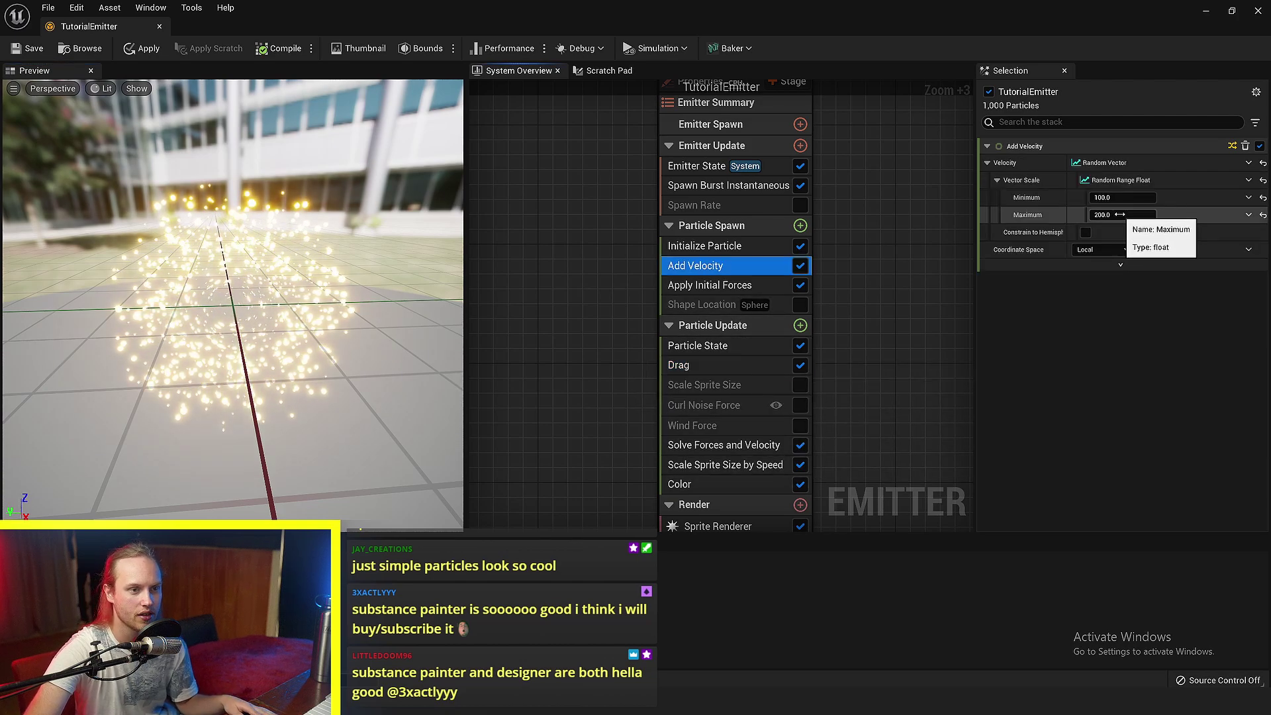
type("00")
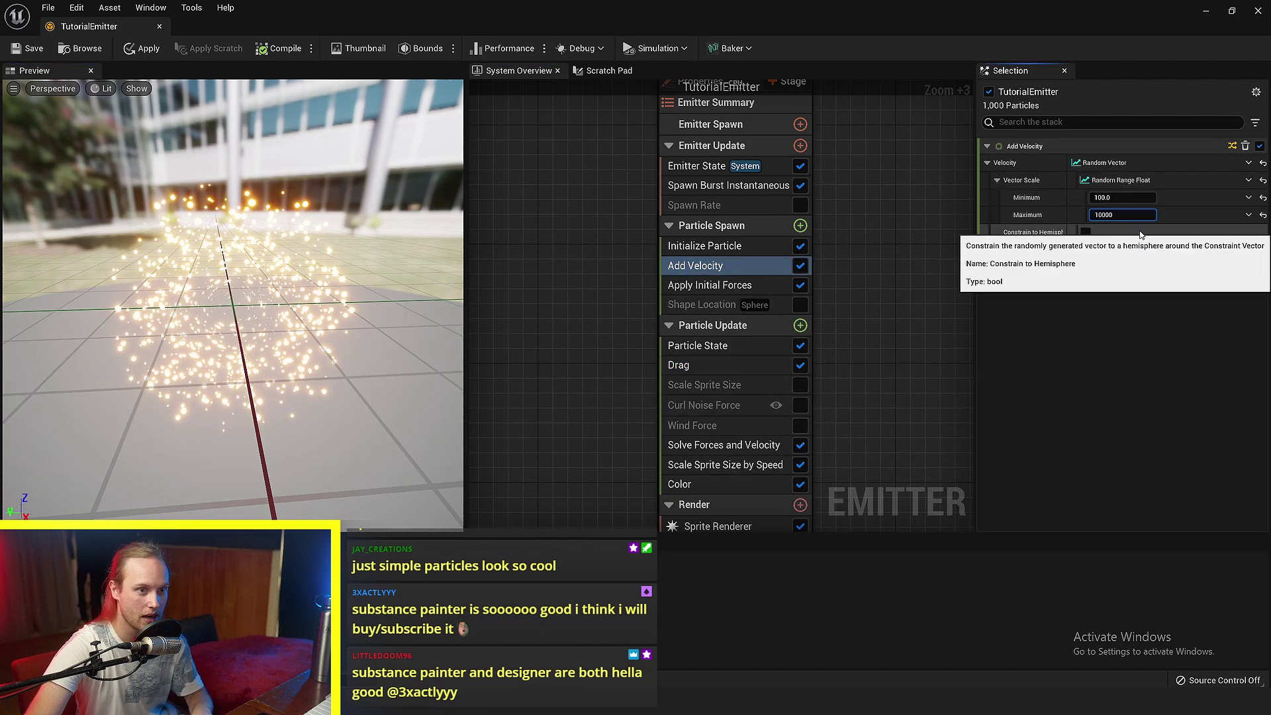
key("Return")
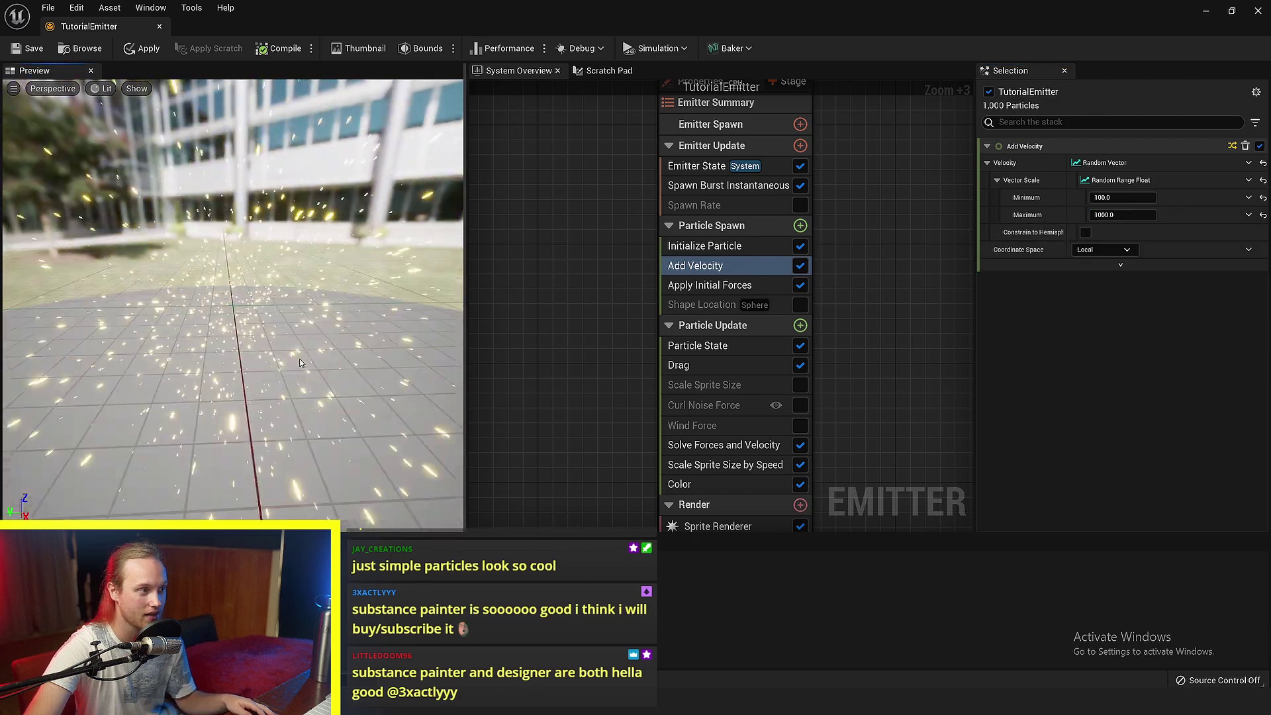
- Search the Particle Update modules for "force" and add a Point Attraction Force module
left_click(800, 325)
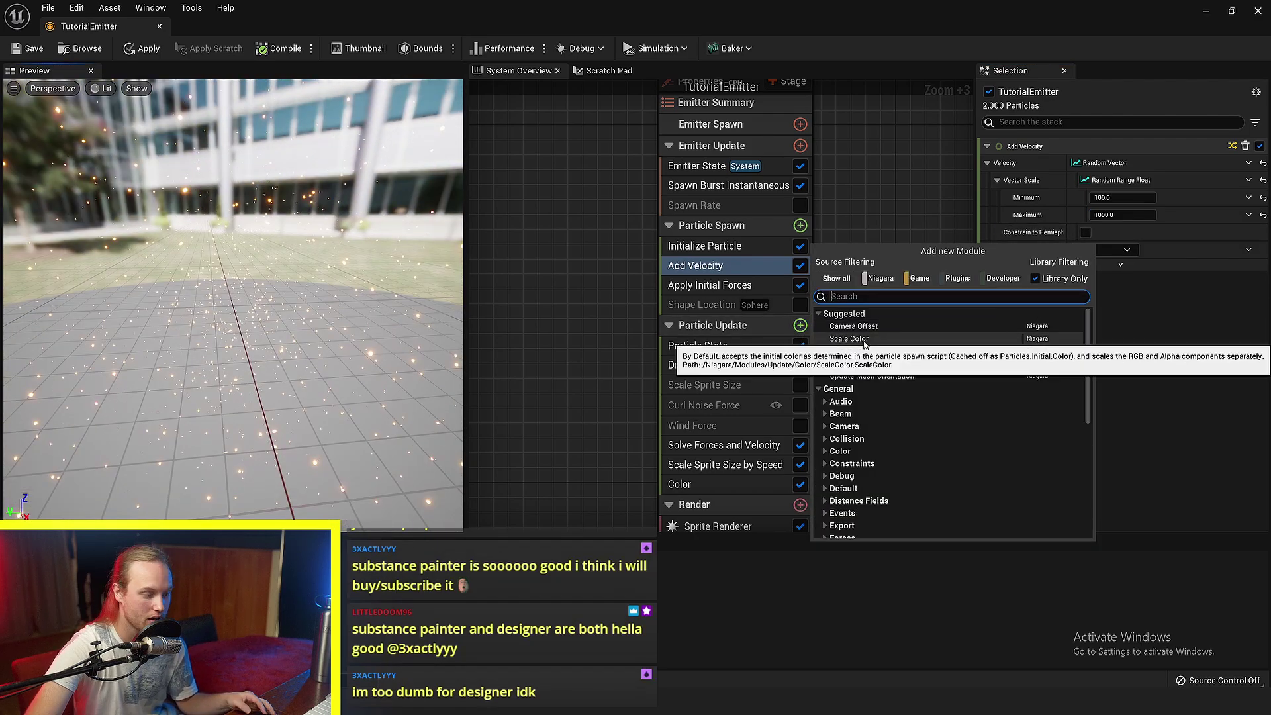
type("force")
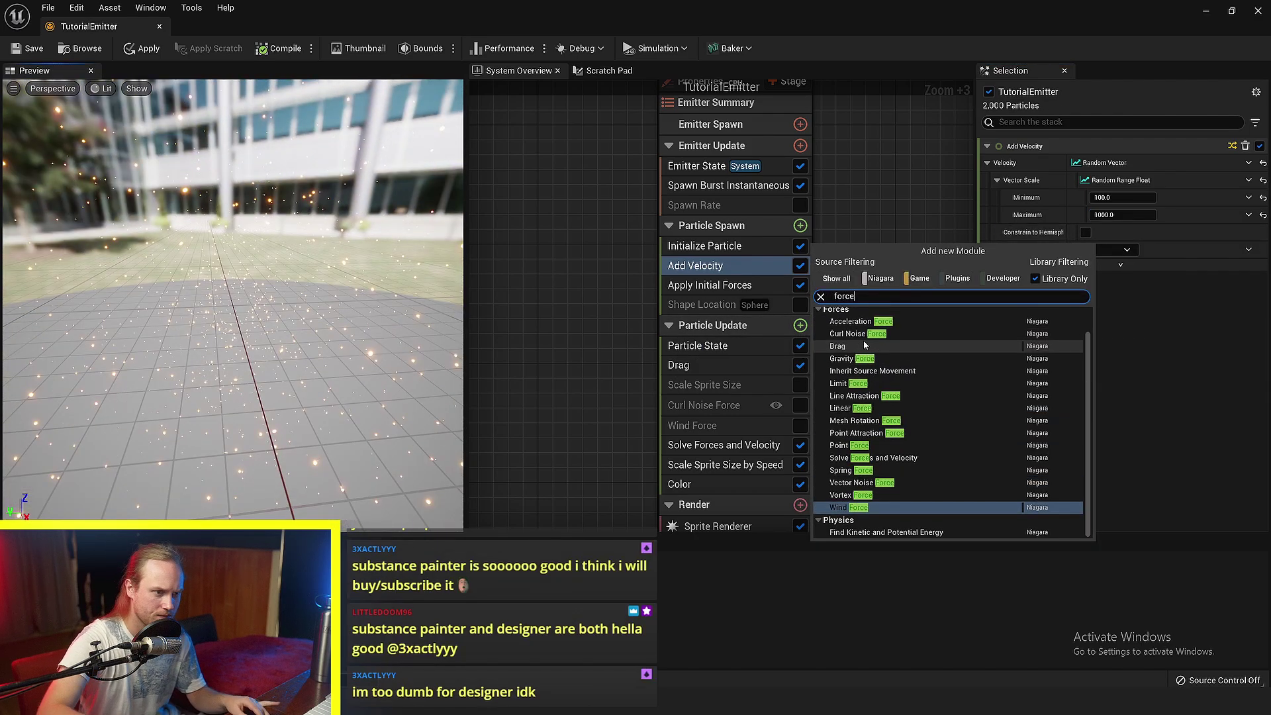
left_click(861, 433)
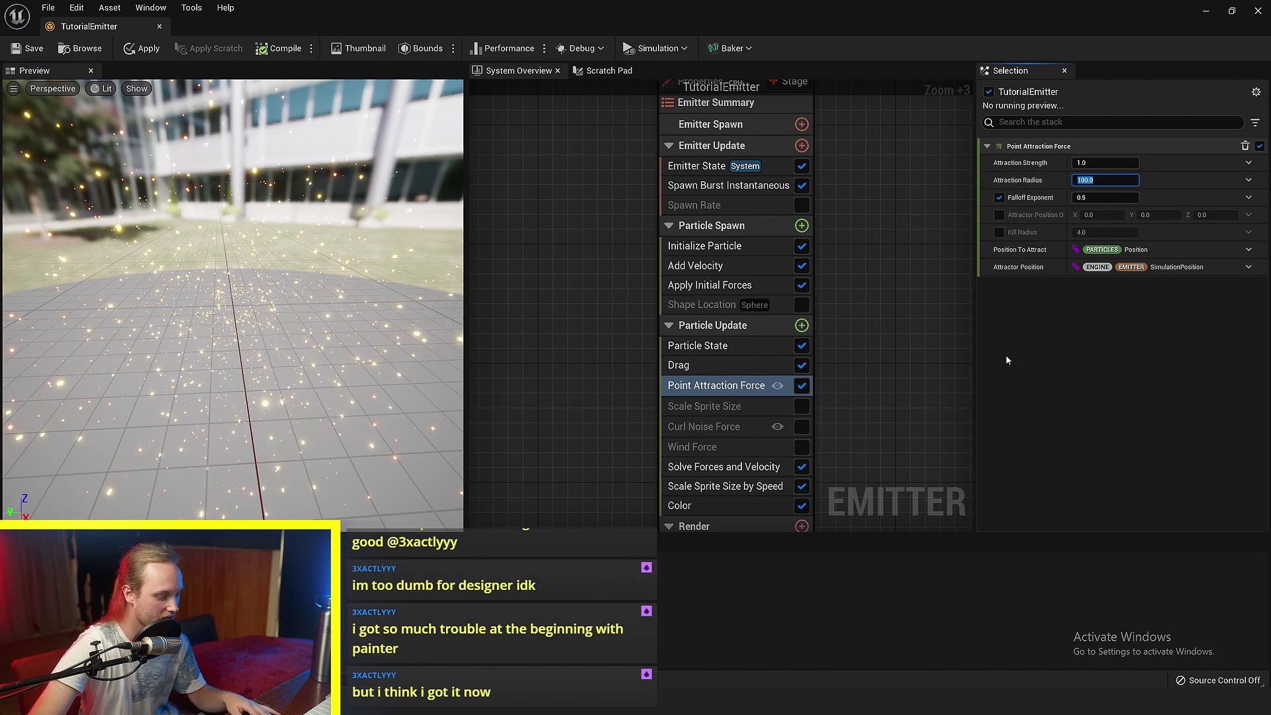
- Set the Point Attraction Force's Attraction Radius to 10000 and Attraction Strength to 10, and inspect the burst
type("10000")
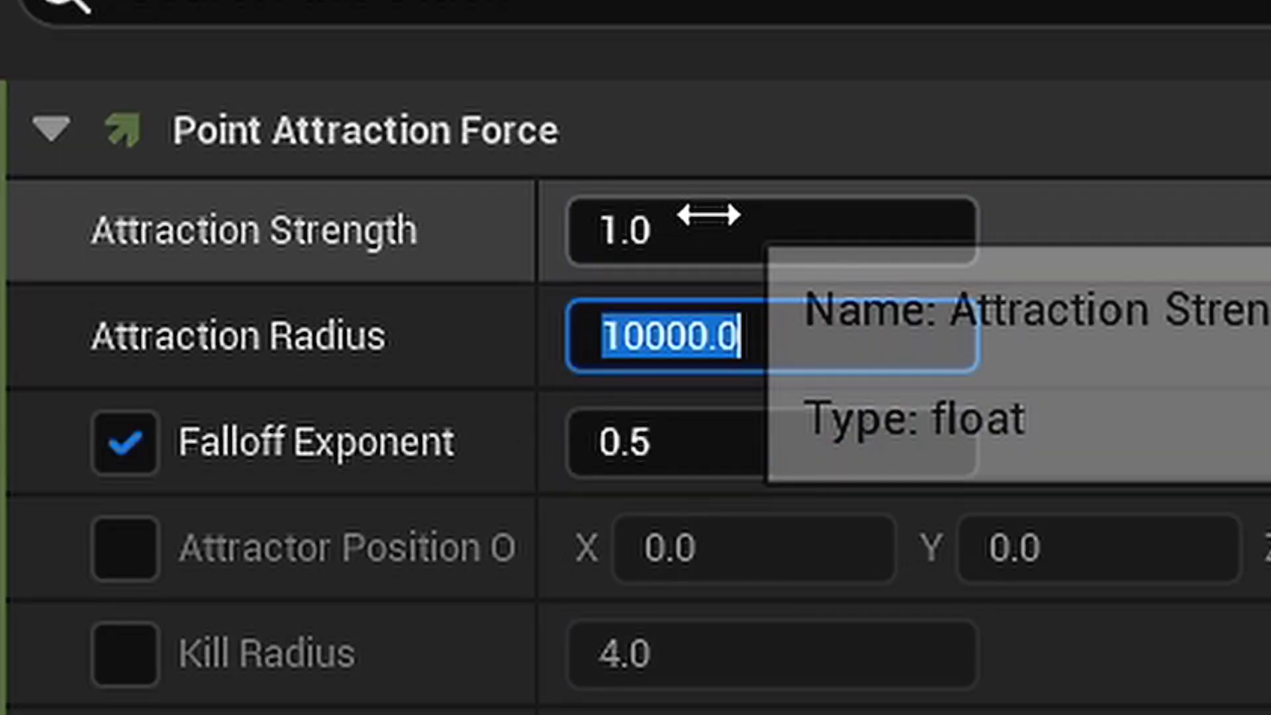
left_click(1093, 162)
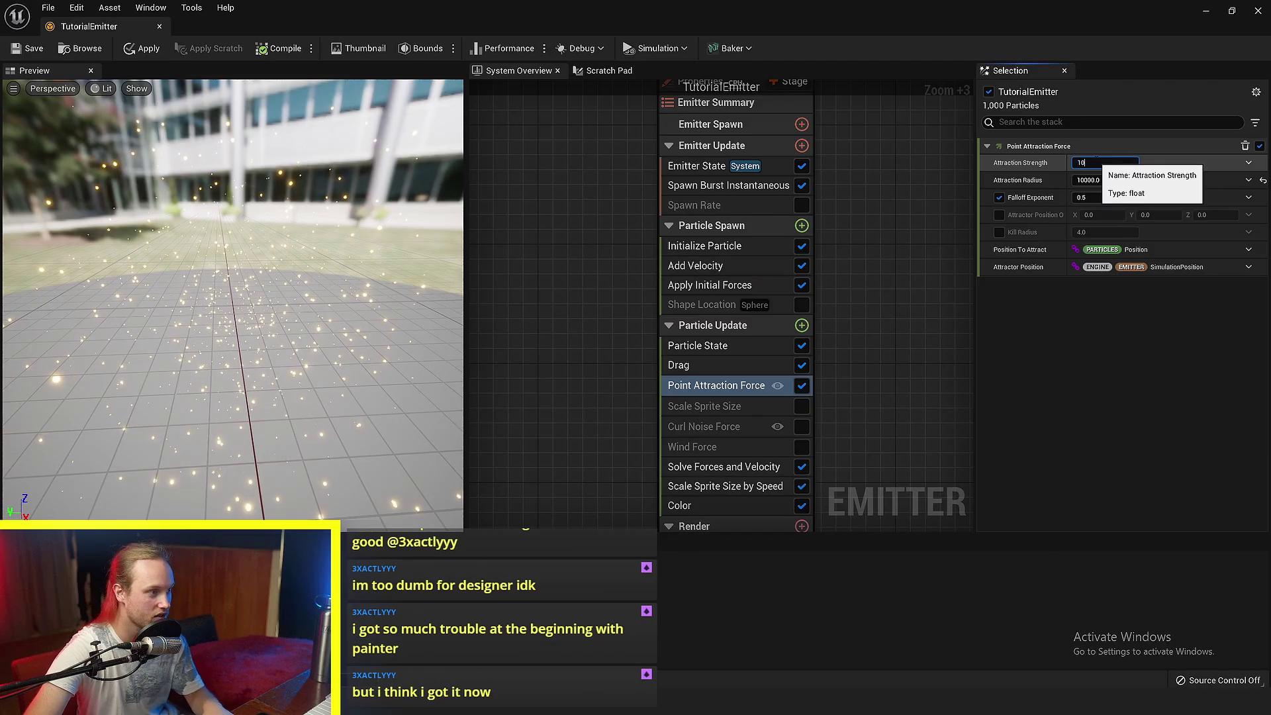
left_click_drag(215, 386, 272, 374)
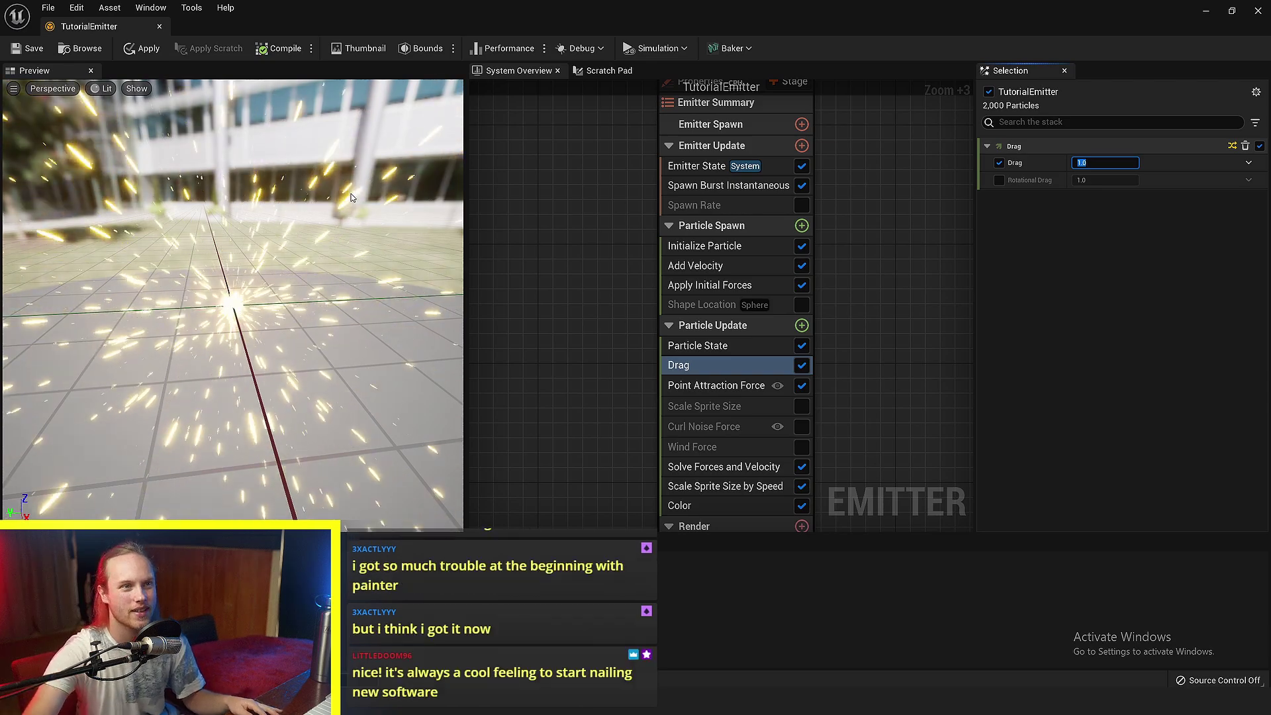
- Disable Point Attraction Force and add a Vortex Force module to Particle Update directly after Drag
left_click(701, 388)
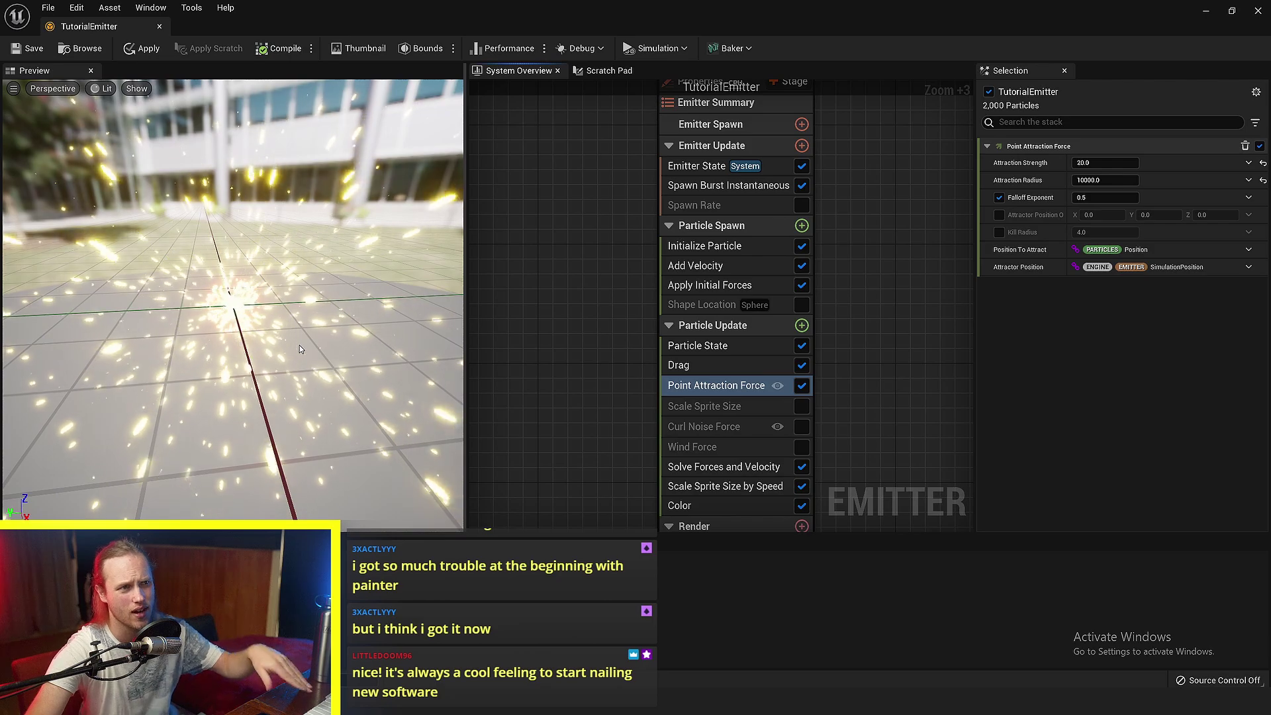
left_click(678, 365)
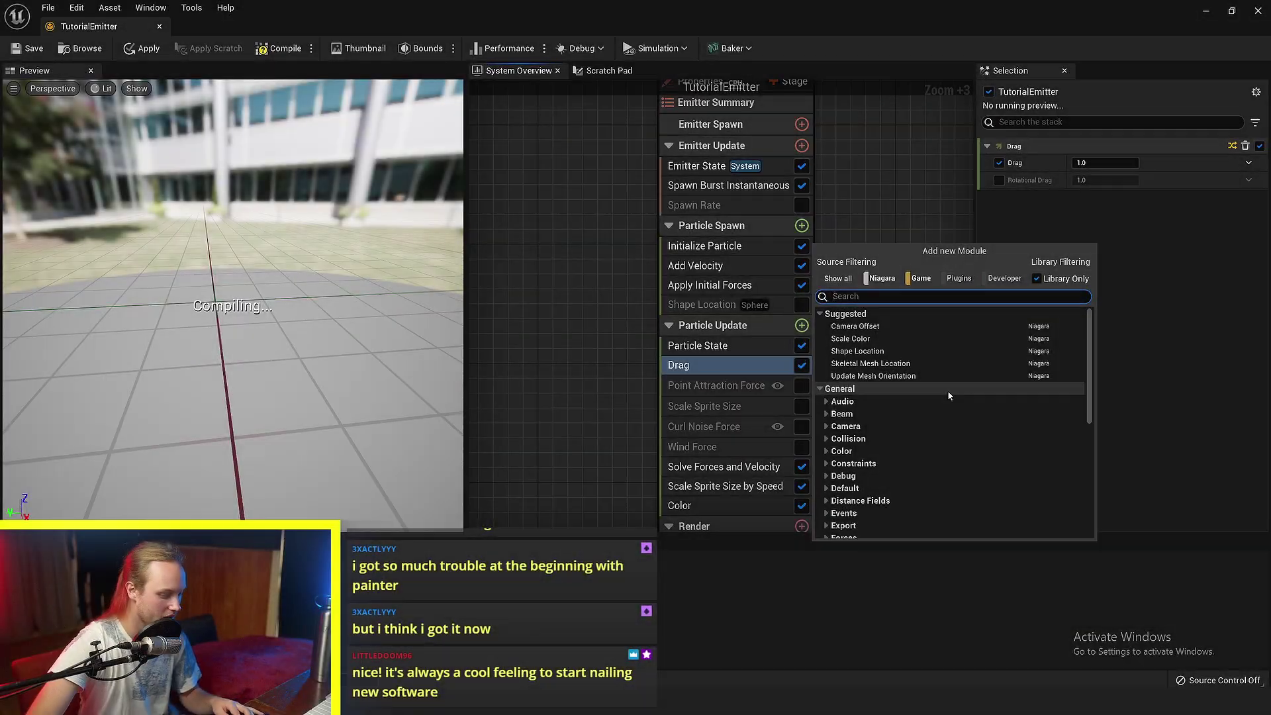
type("vorte")
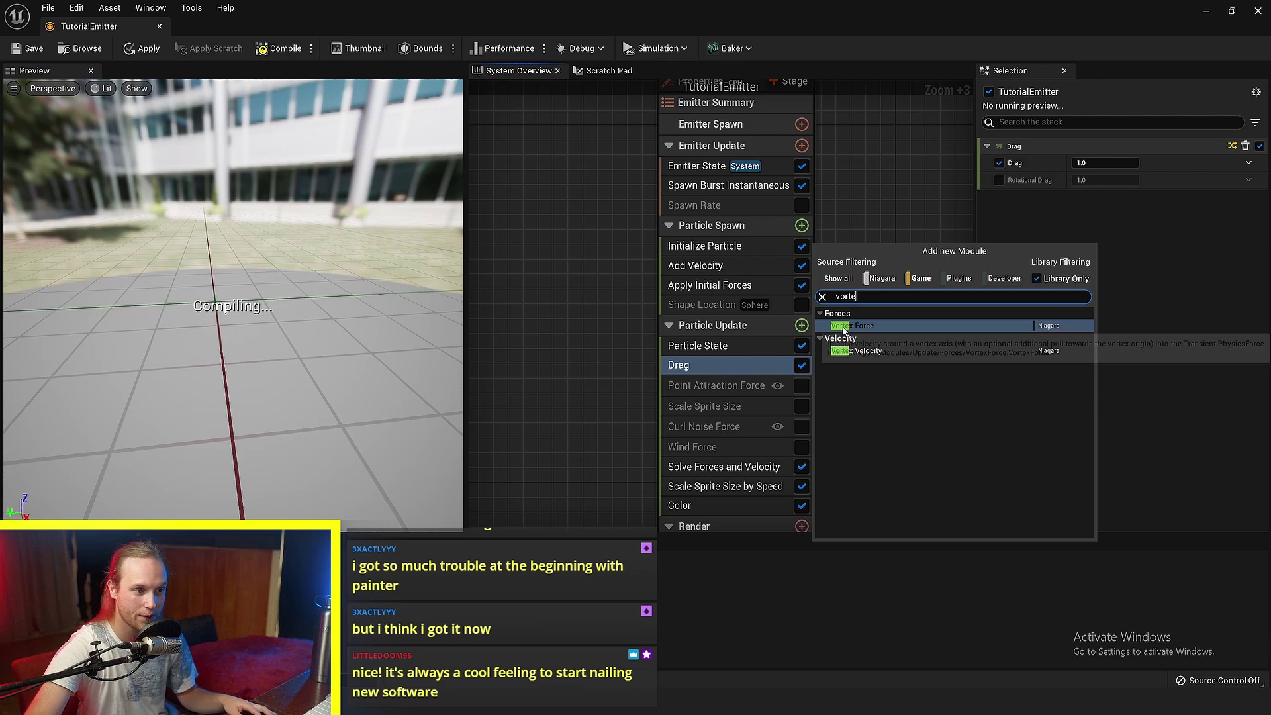
left_click(845, 326)
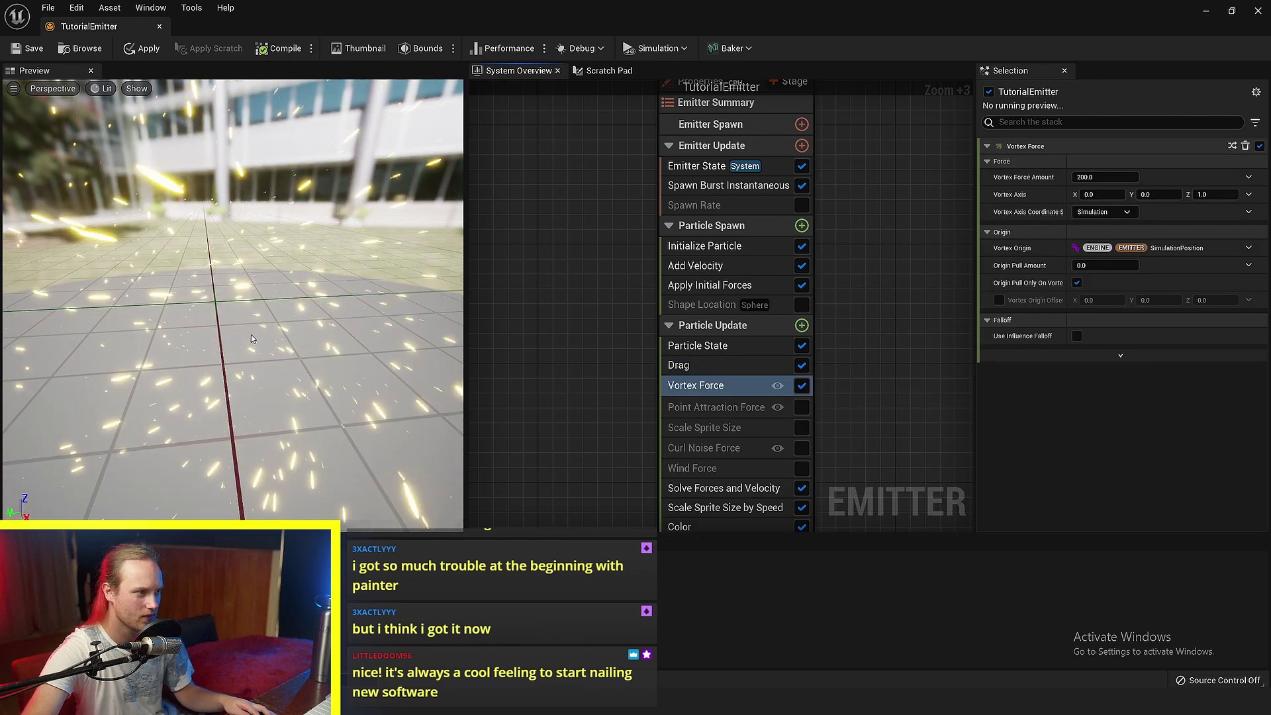
- Inspect the vortex motion, re-enable Point Attraction Force alongside it, and set Drag to 2
left_click_drag(253, 335, 269, 424)
scroll(253, 335, "down", 3)
left_click_drag(254, 339, 261, 339)
scroll(261, 339, "up", 2)
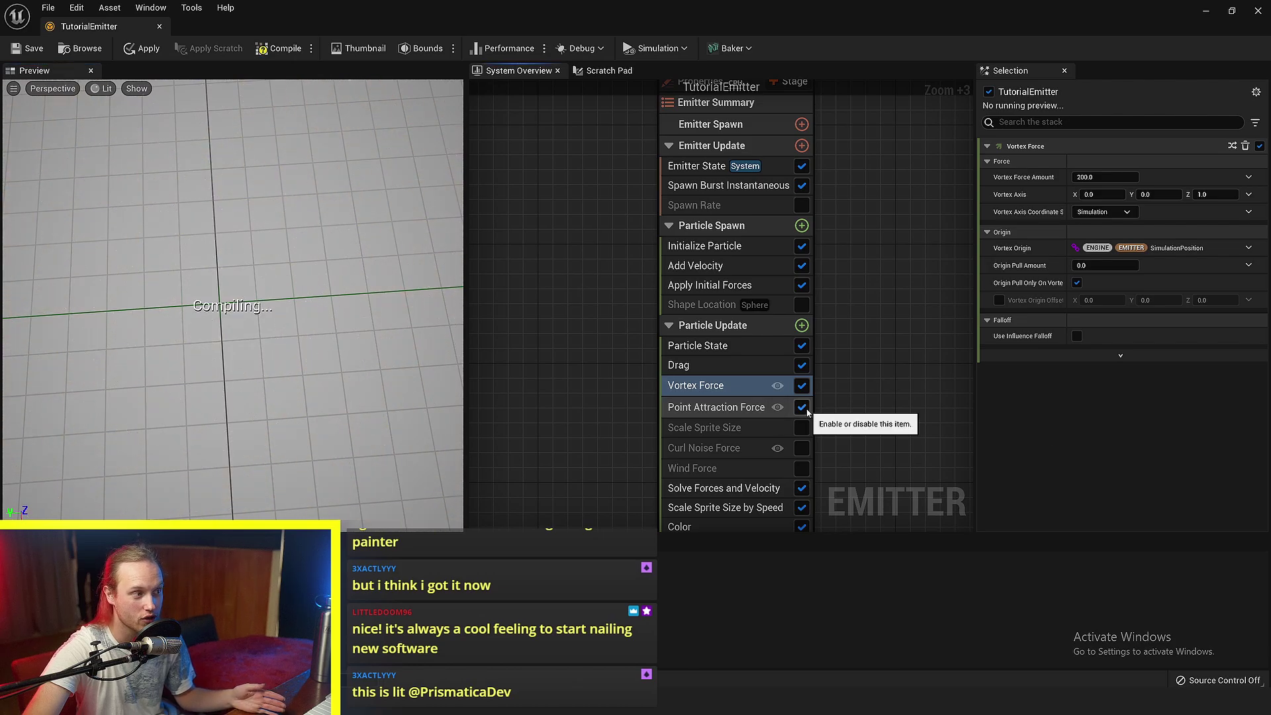
left_click(702, 364)
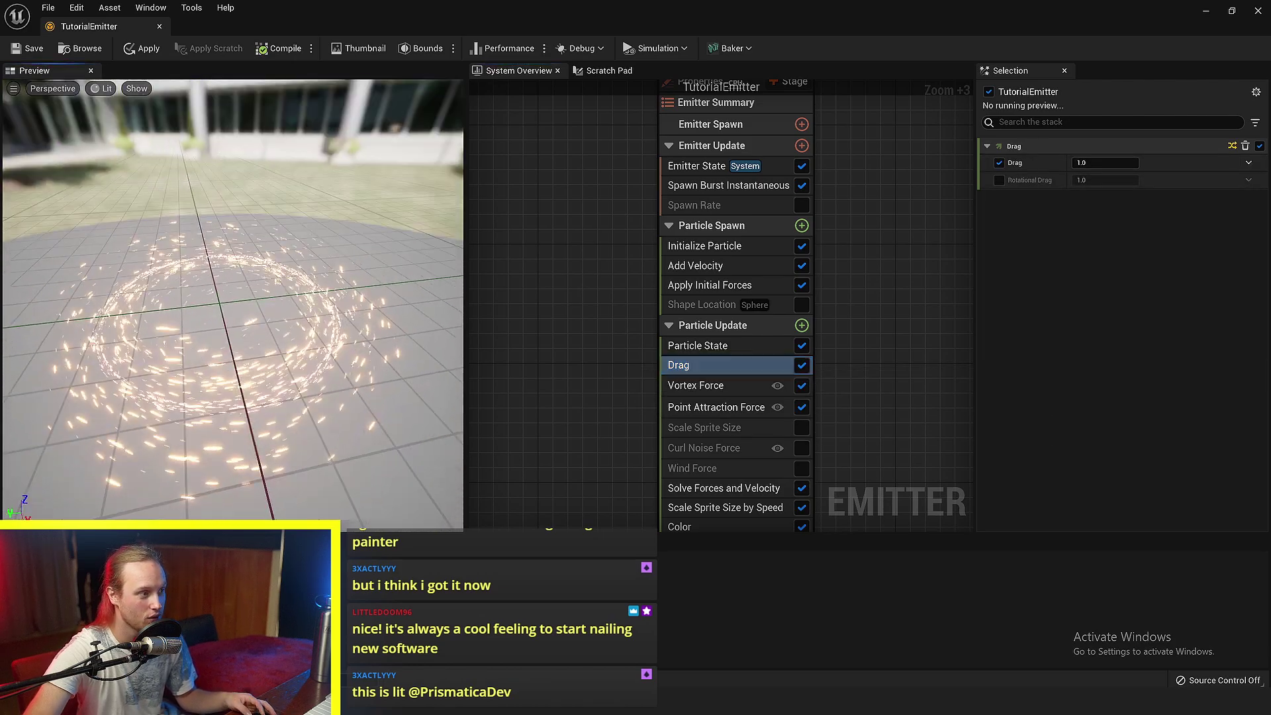
left_click_drag(260, 413, 260, 413)
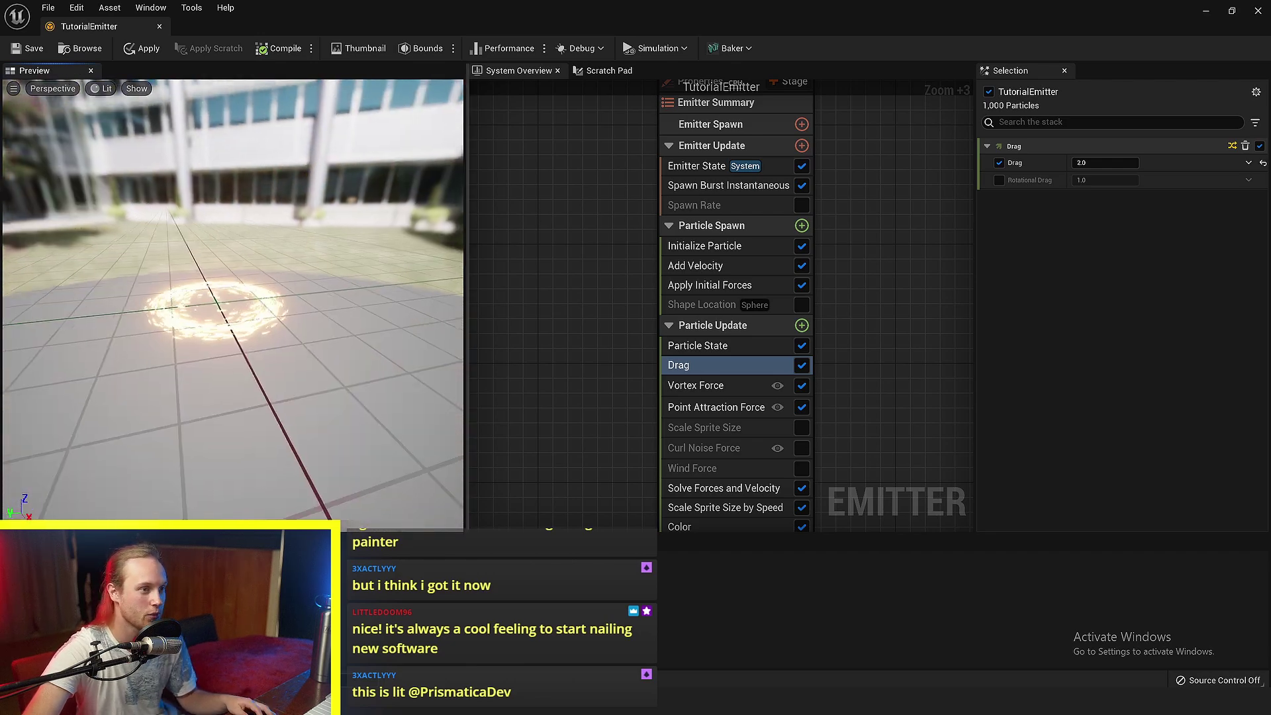
- Review the Add Velocity and Vortex Force settings while examining the combined swirl in the preview
left_click(702, 266)
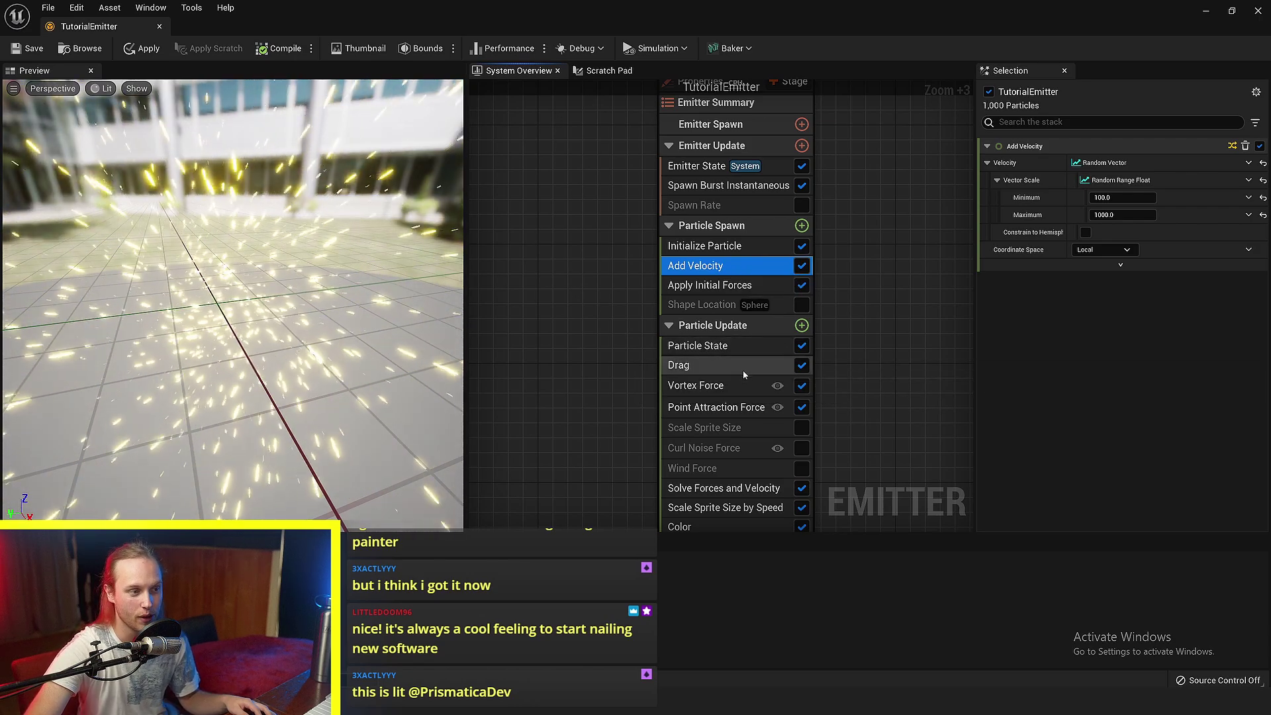
left_click(741, 388)
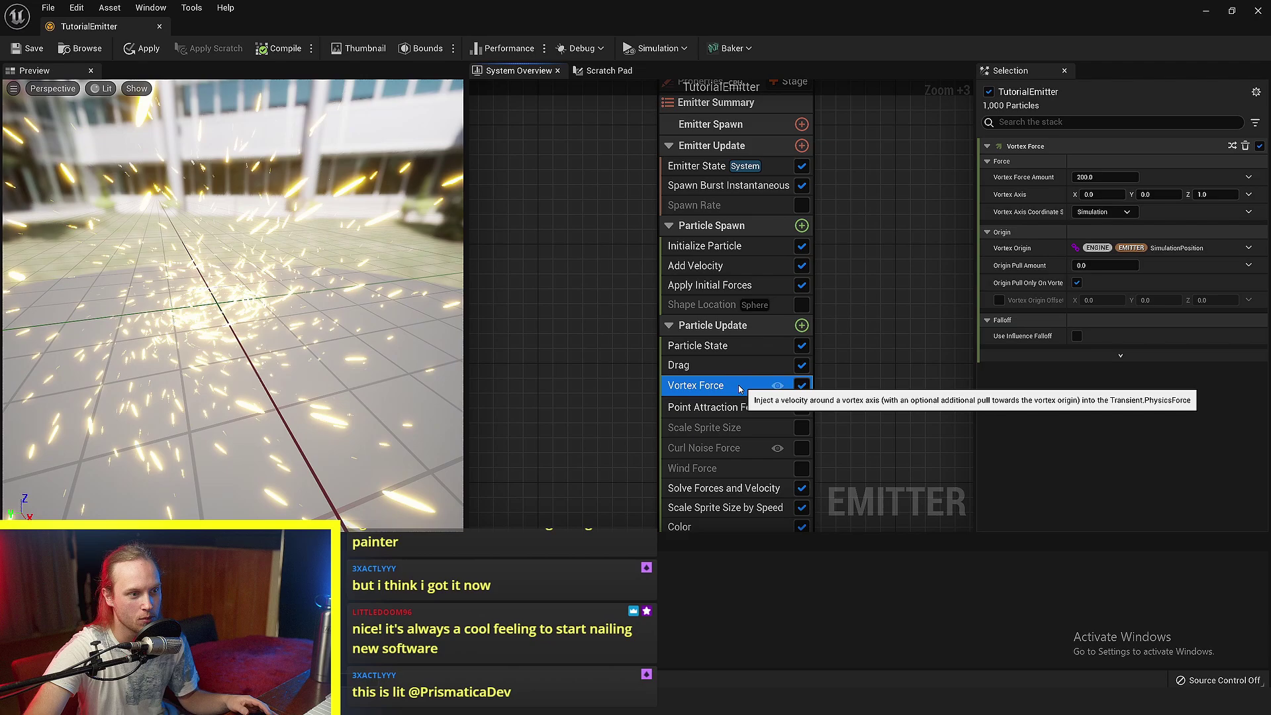
left_click_drag(241, 383, 319, 311)
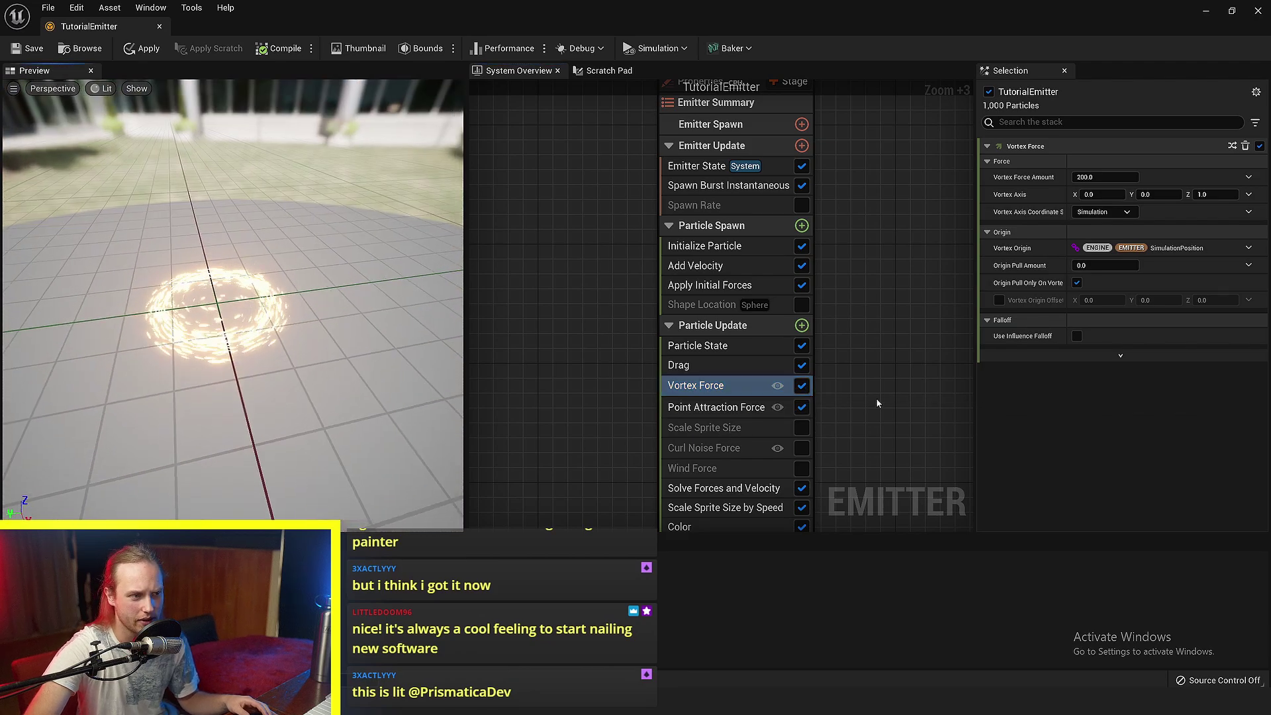
- Disable Point Attraction Force and set the Vortex Force Amount and Origin Pull Amount both to 1000
left_click(802, 407)
left_click(702, 365)
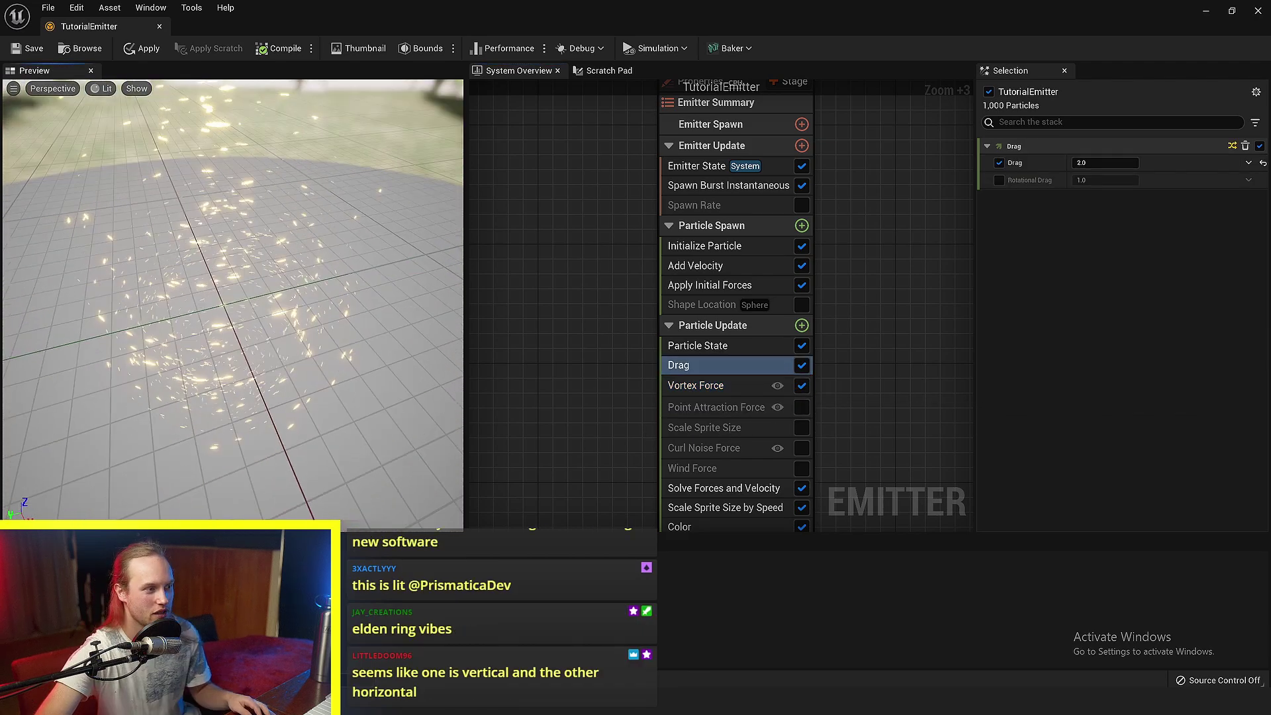
left_click(704, 385)
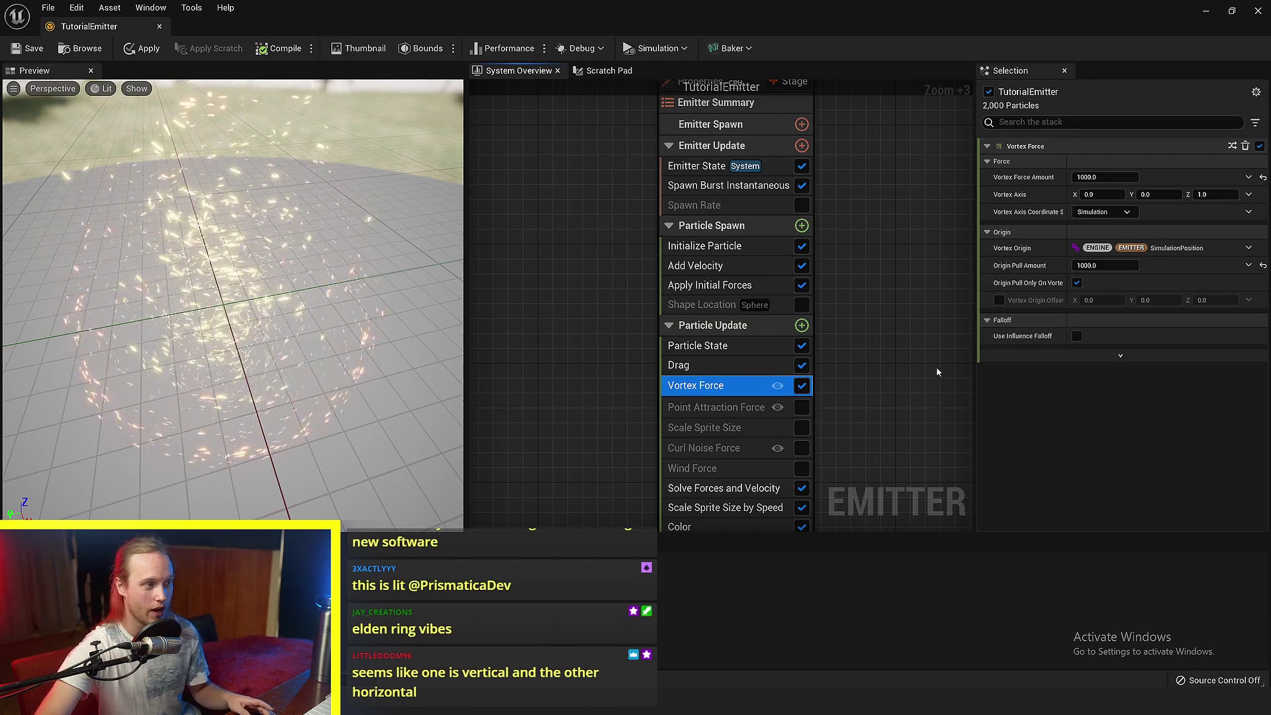
left_click_drag(311, 318, 365, 338)
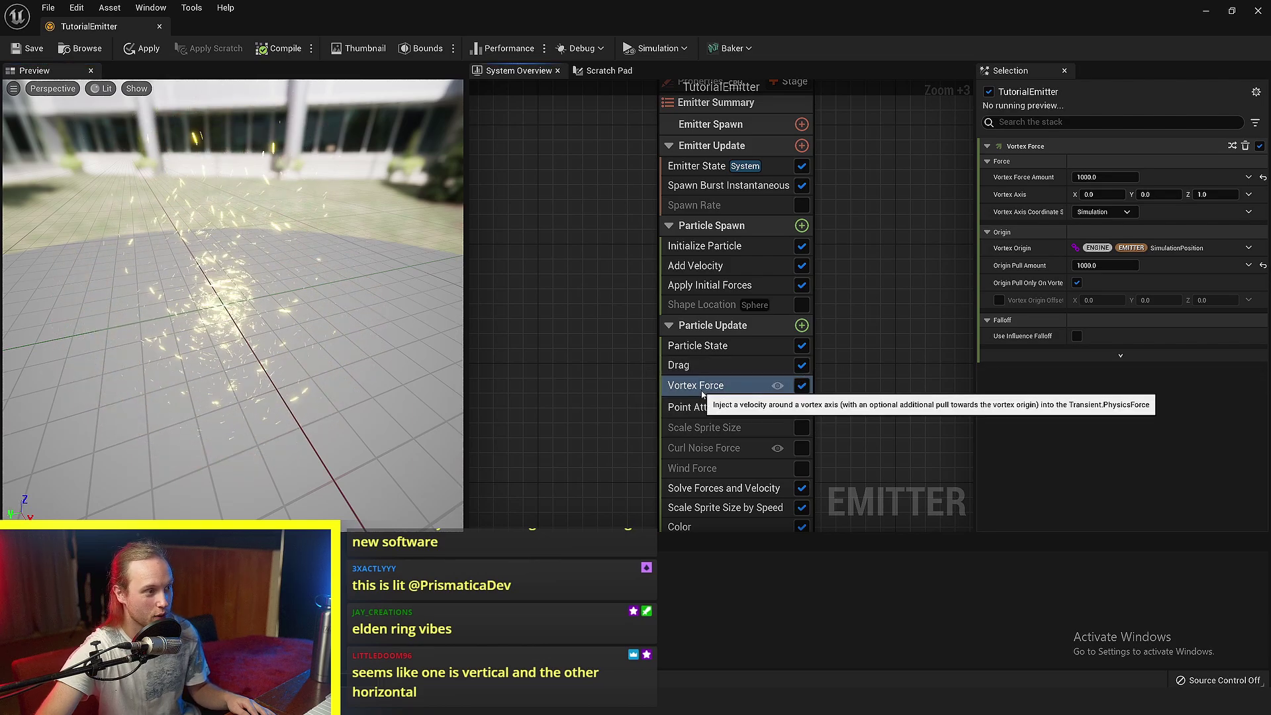
- Re-enable Point Attraction Force with the vortex active, set Drag to 1, and inspect the particle motion
left_click(686, 368)
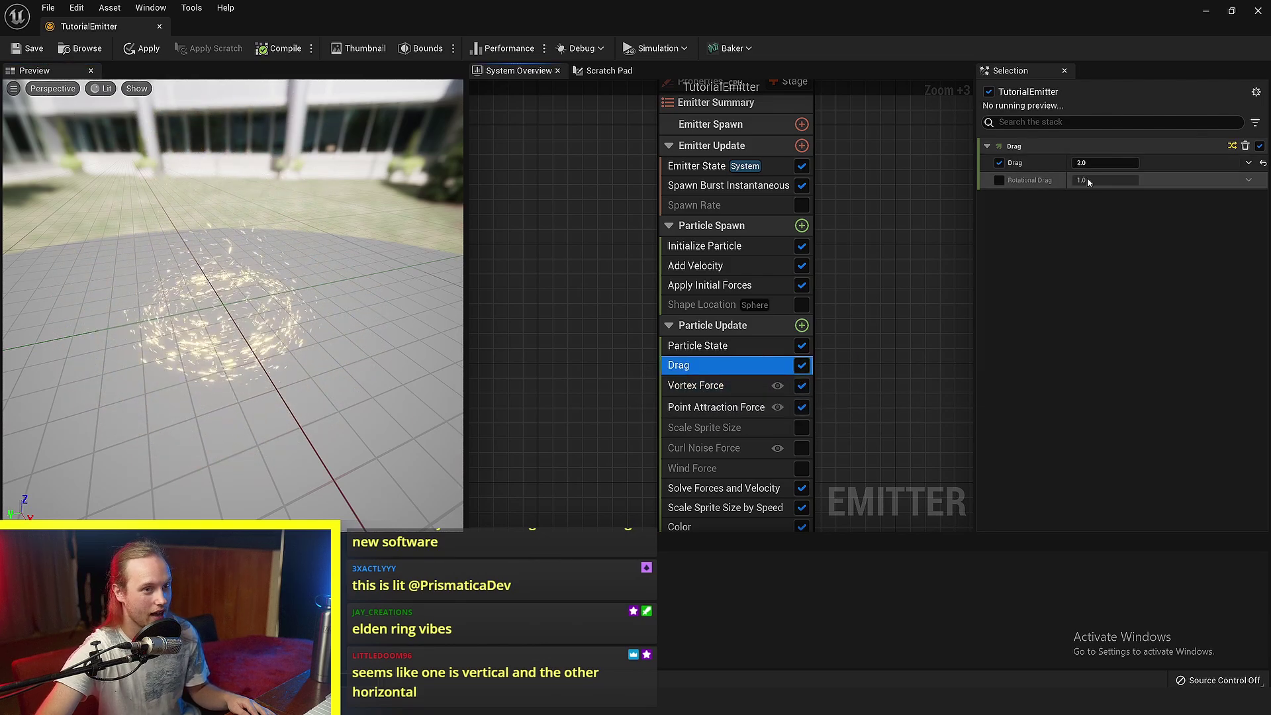
type("1")
key("Return")
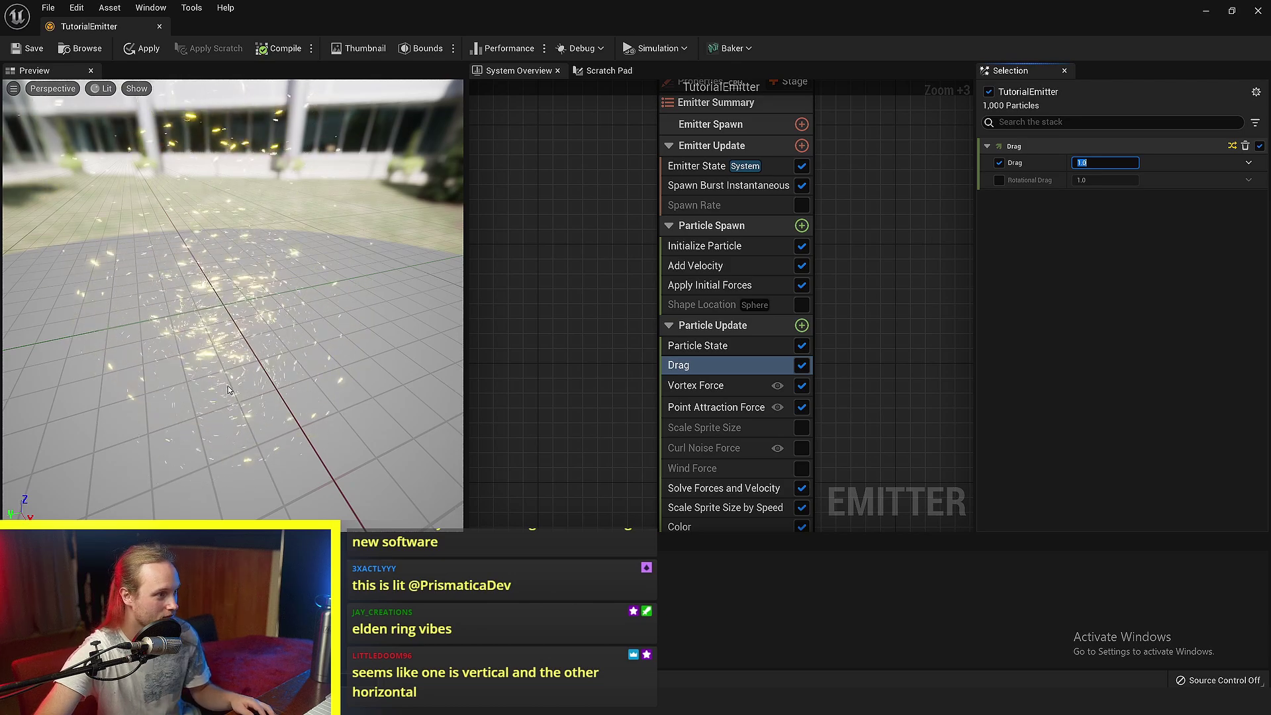
left_click_drag(229, 390, 199, 420)
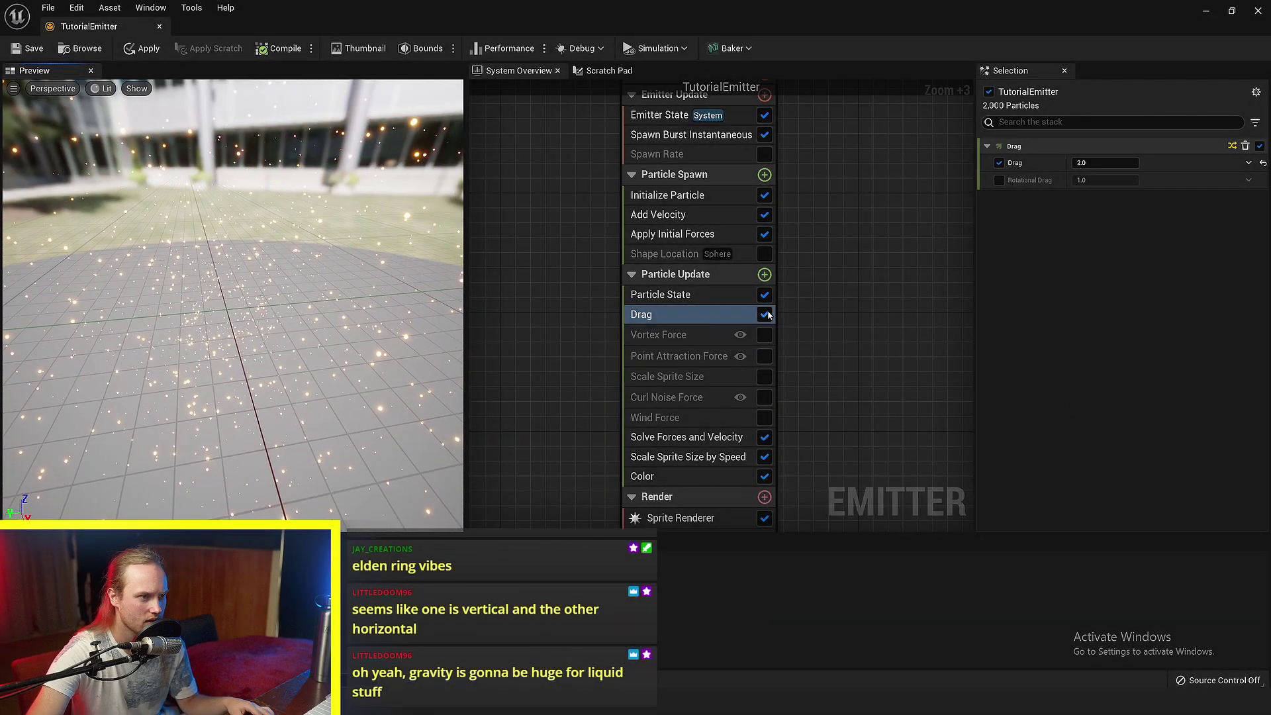
- With Vortex Force disabled, enable Point Attraction Force and add a Point Force module to Particle Update
left_click(765, 357)
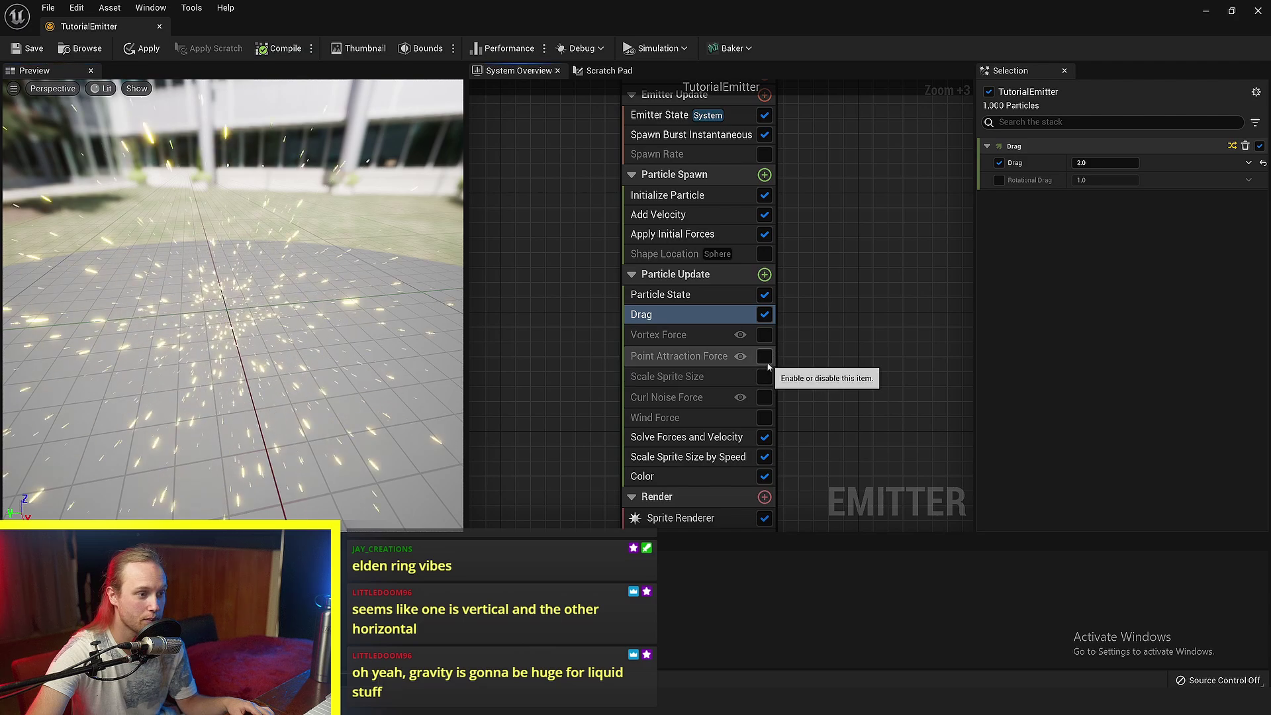
left_click_drag(274, 398, 281, 390)
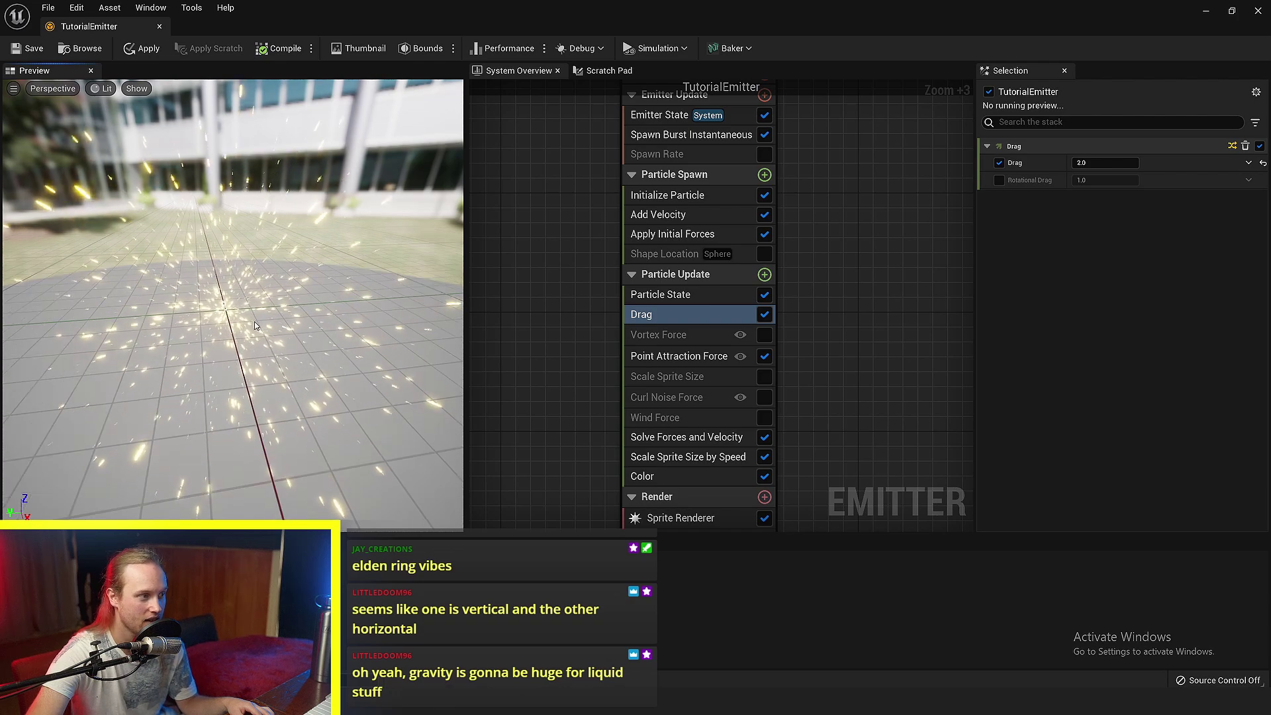
left_click(764, 275)
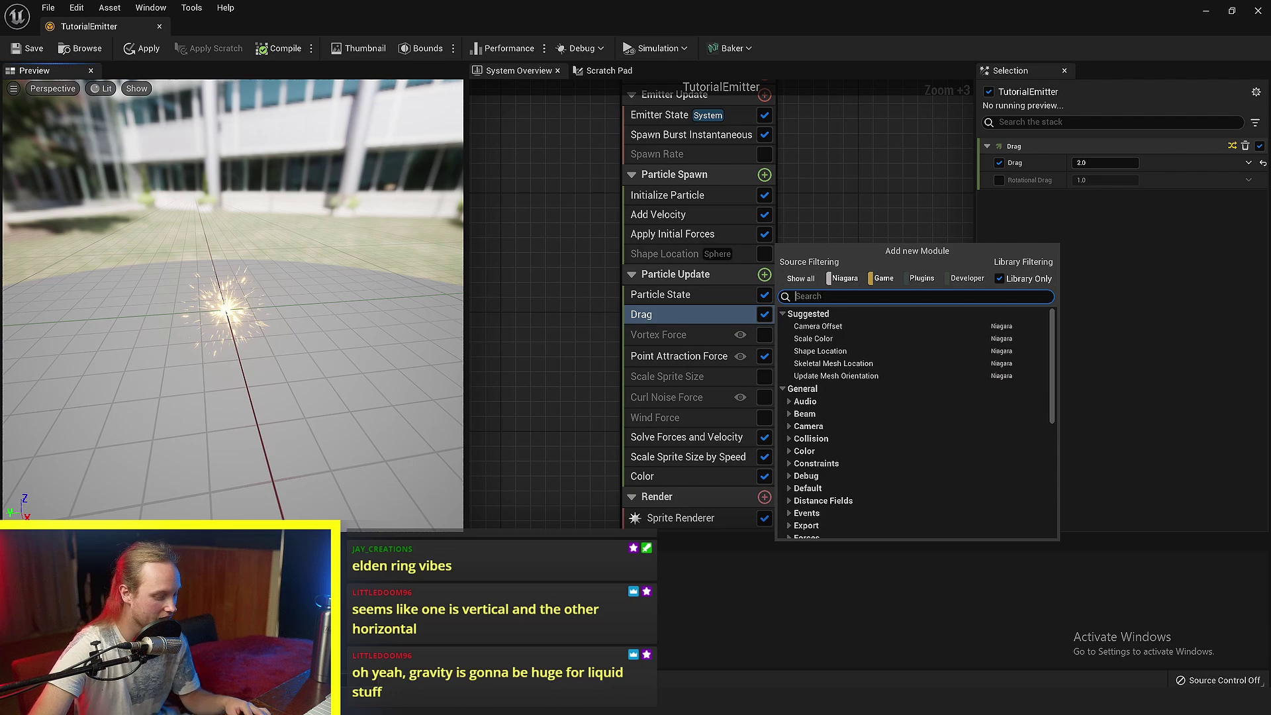
type("point")
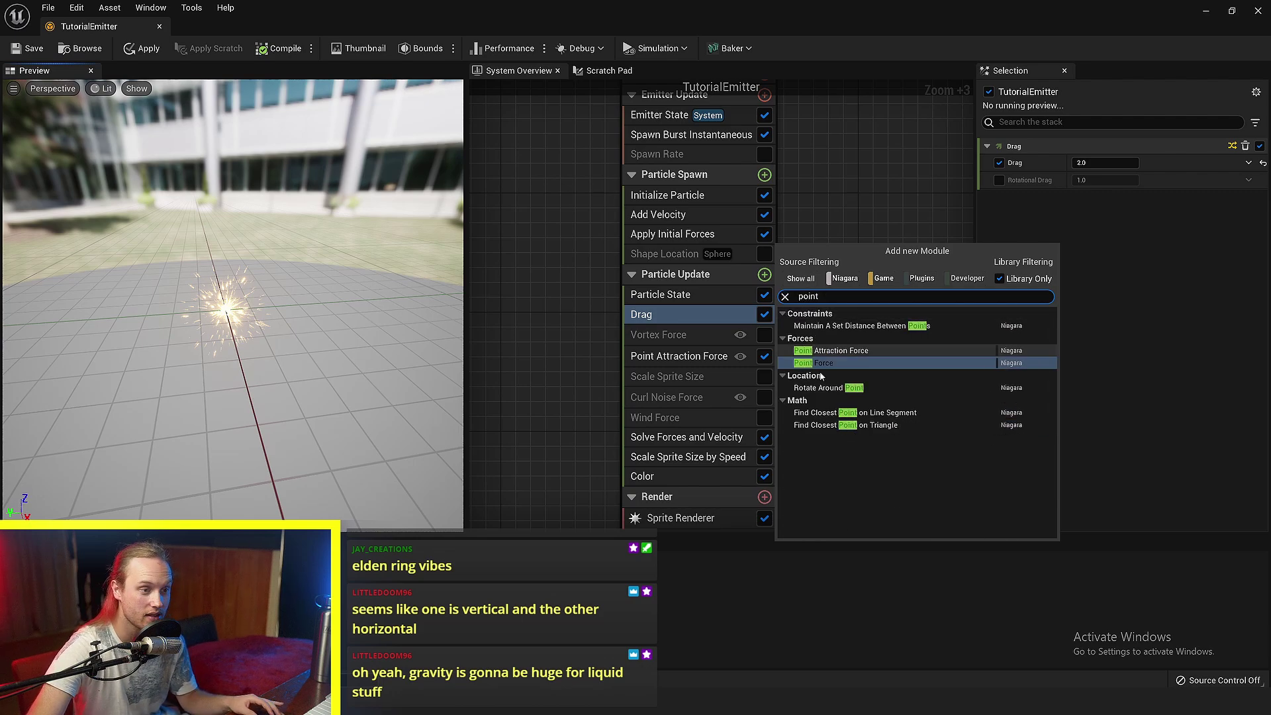
left_click(814, 362)
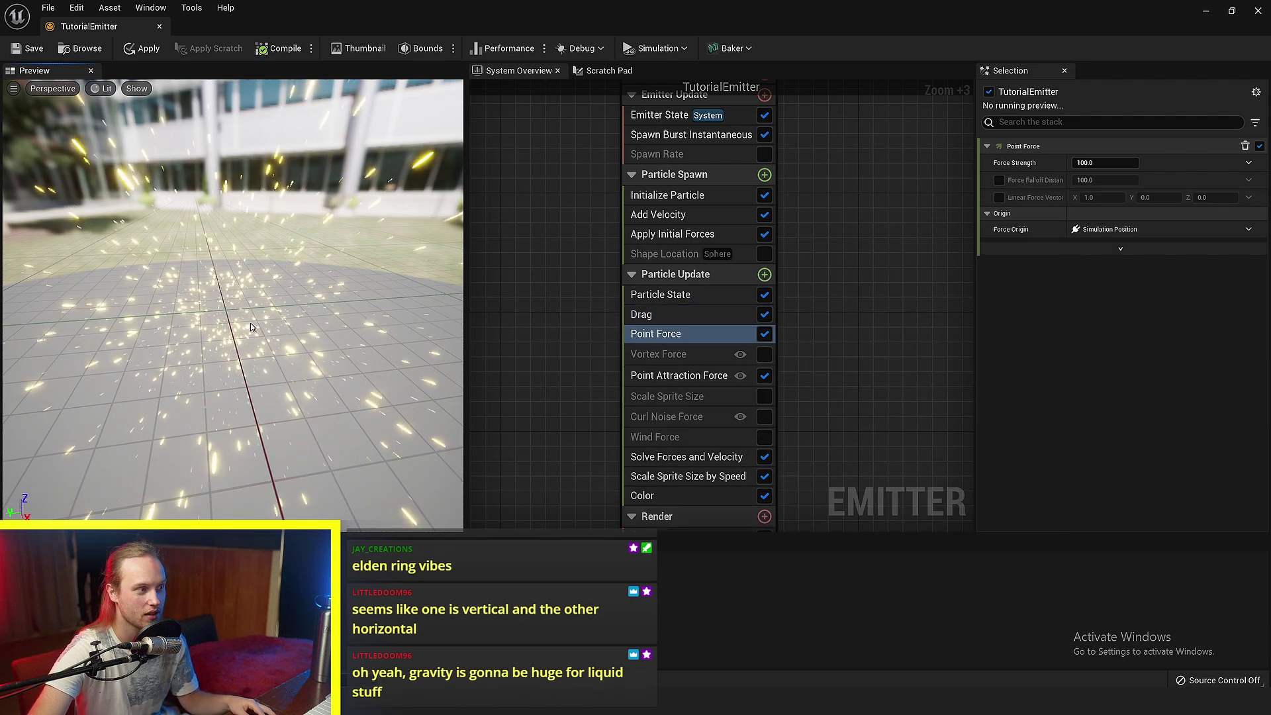
- Set the Point Force module's Force Strength to 1000 and enable its Force Falloff Distance at 100
left_click(1099, 163)
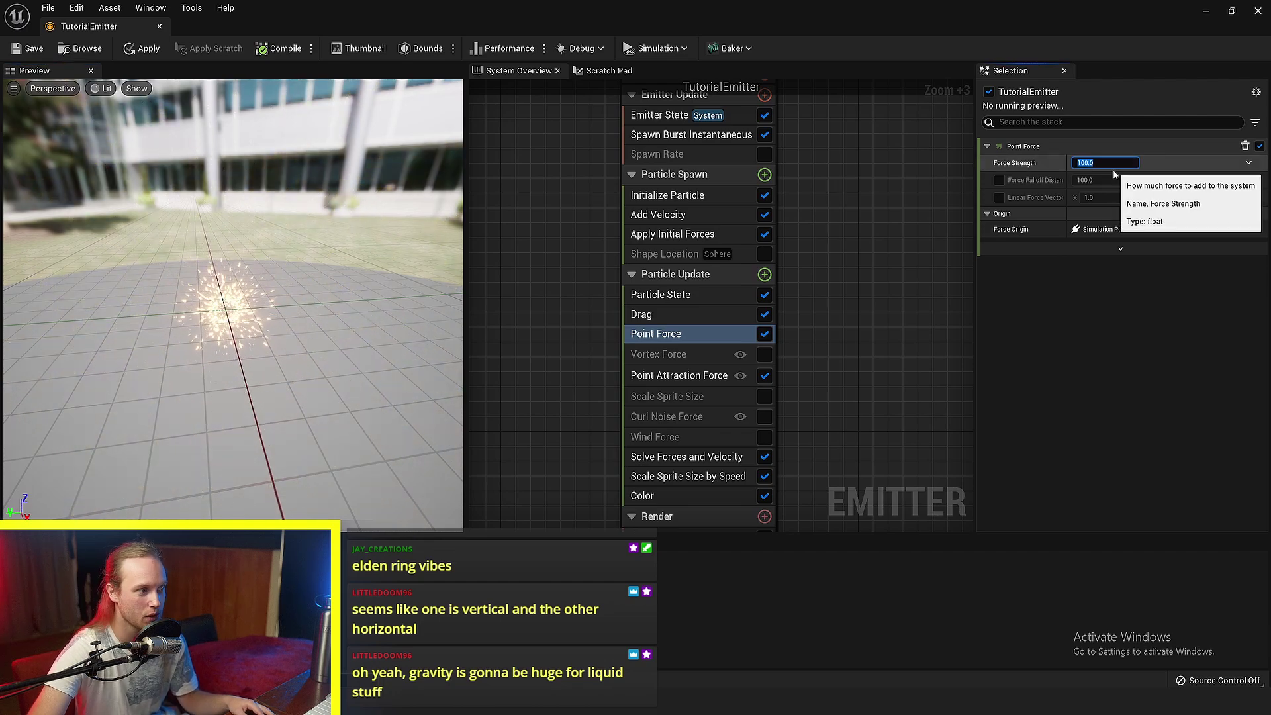
key("Return")
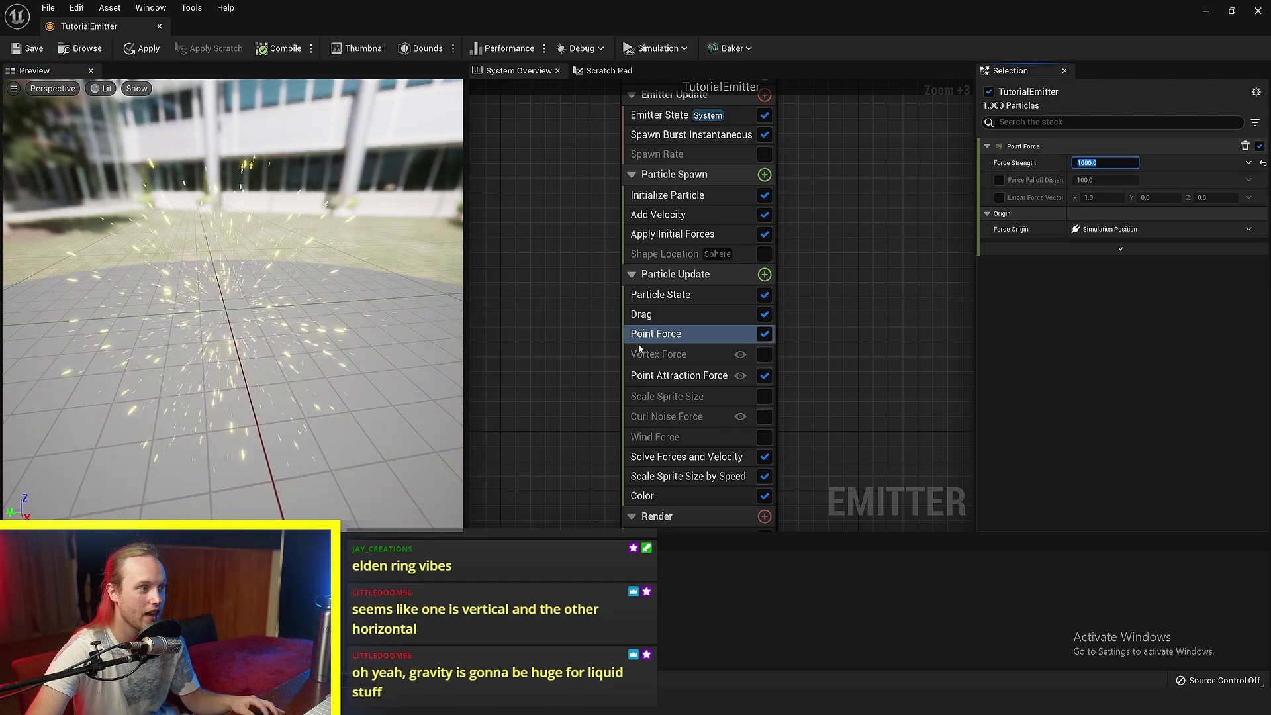
right_click_drag(358, 369, 348, 363)
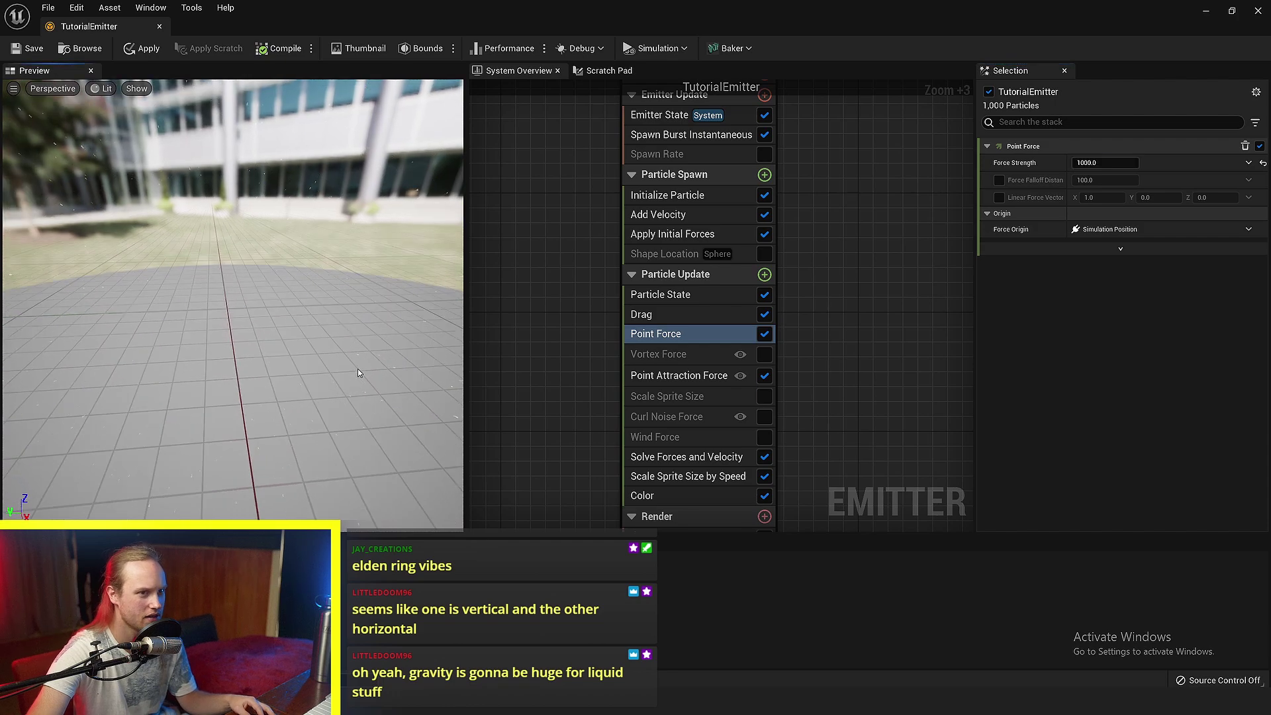
left_click_drag(357, 372, 341, 368)
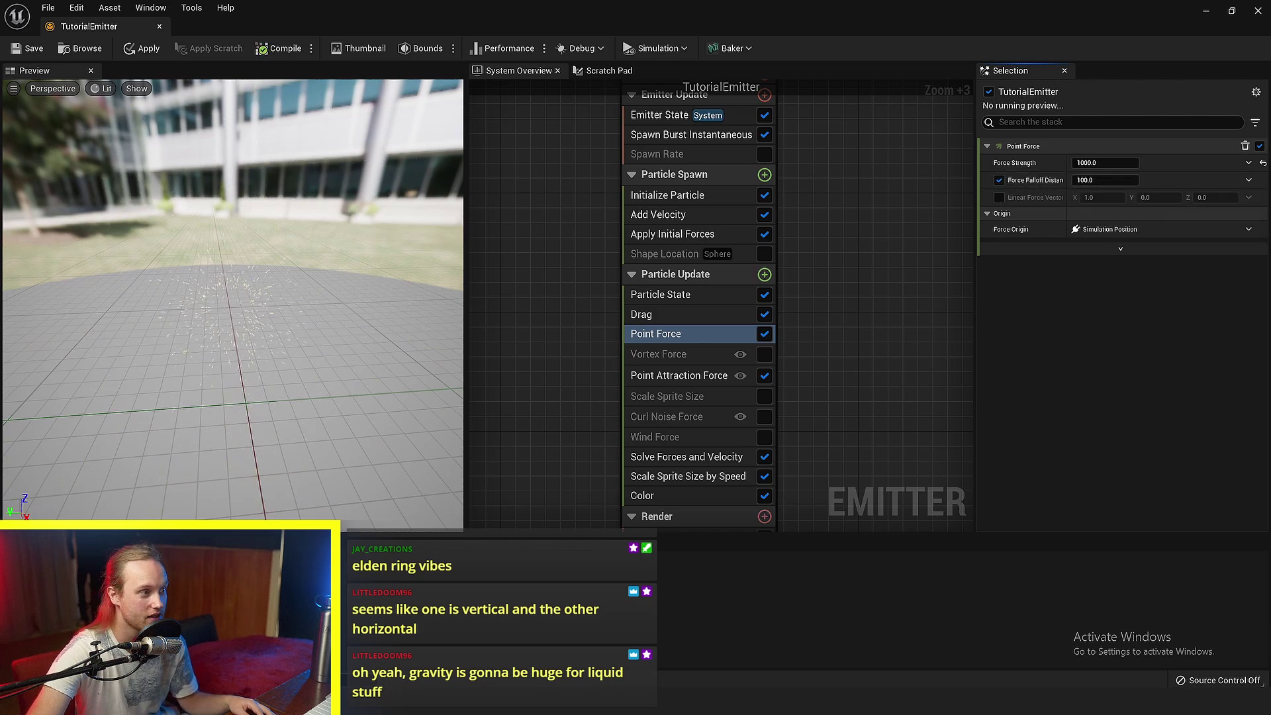
- Examine the burst shape in the preview and compare the Point Attraction Force settings with the Point Force falloff settings
left_click_drag(337, 313, 335, 338)
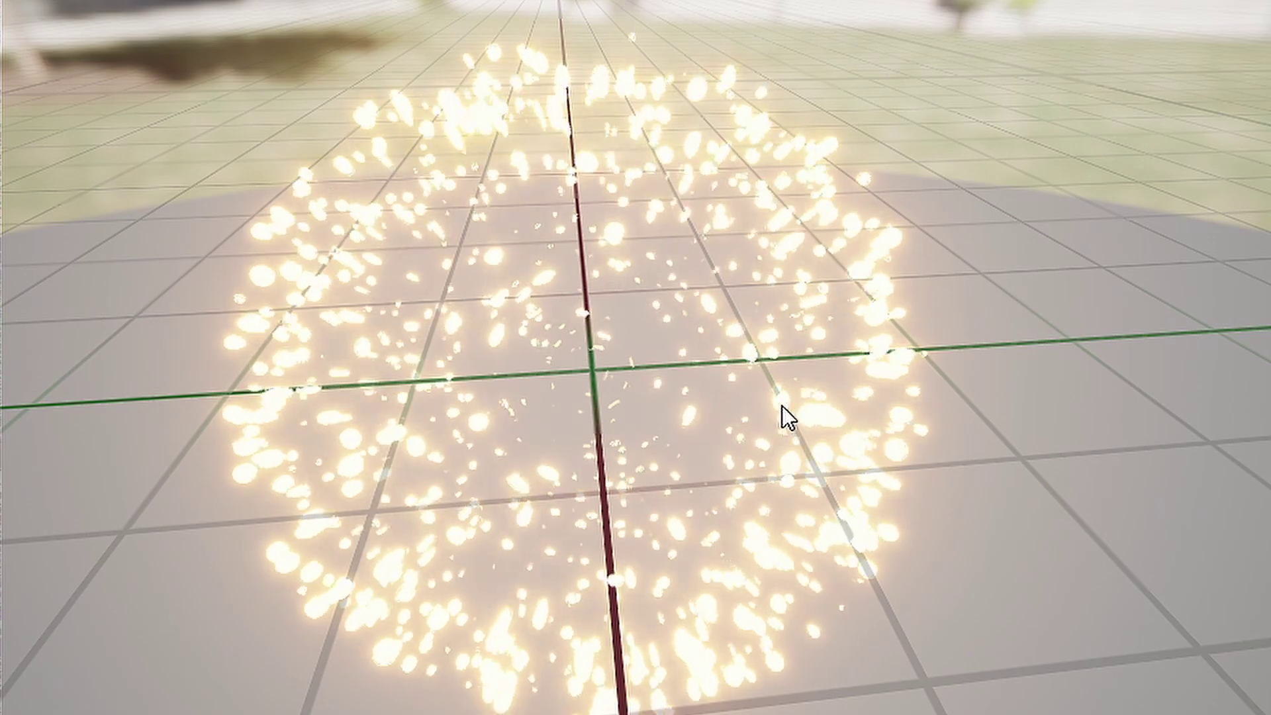
left_click_drag(781, 406, 689, 425)
scroll(749, 415, "down", 3)
scroll(689, 425, "down", 3)
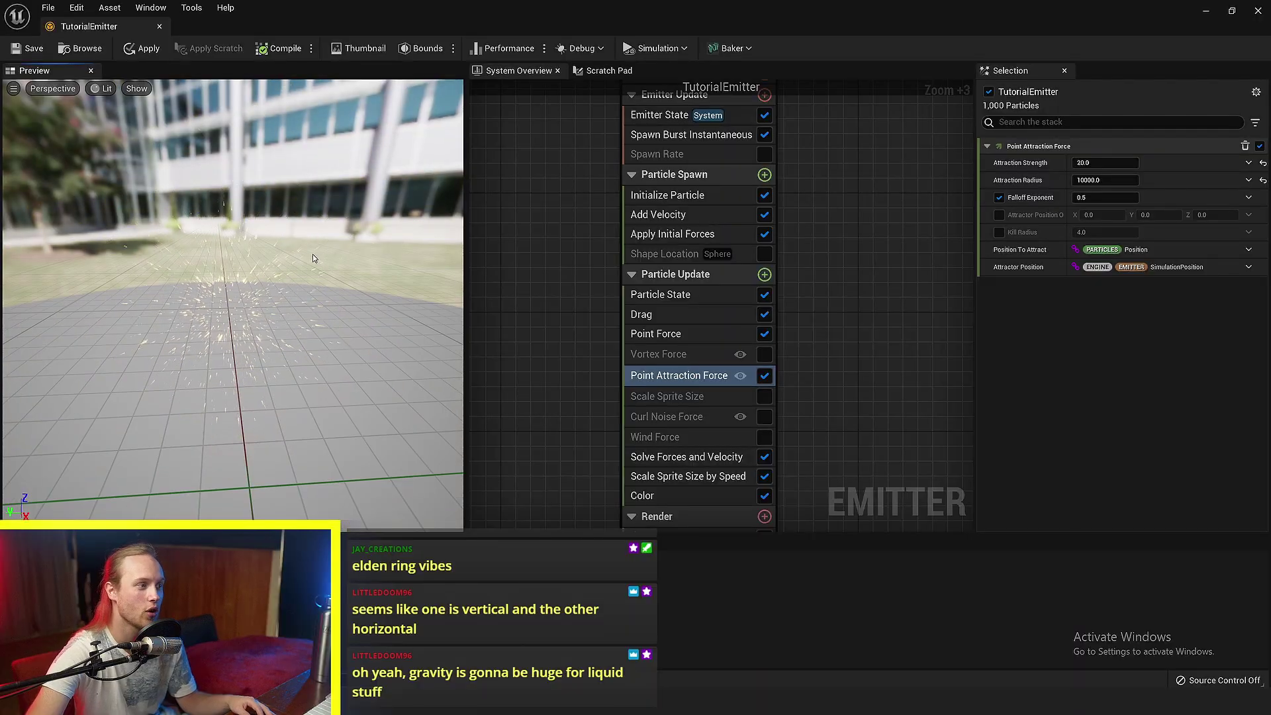
left_click(670, 334)
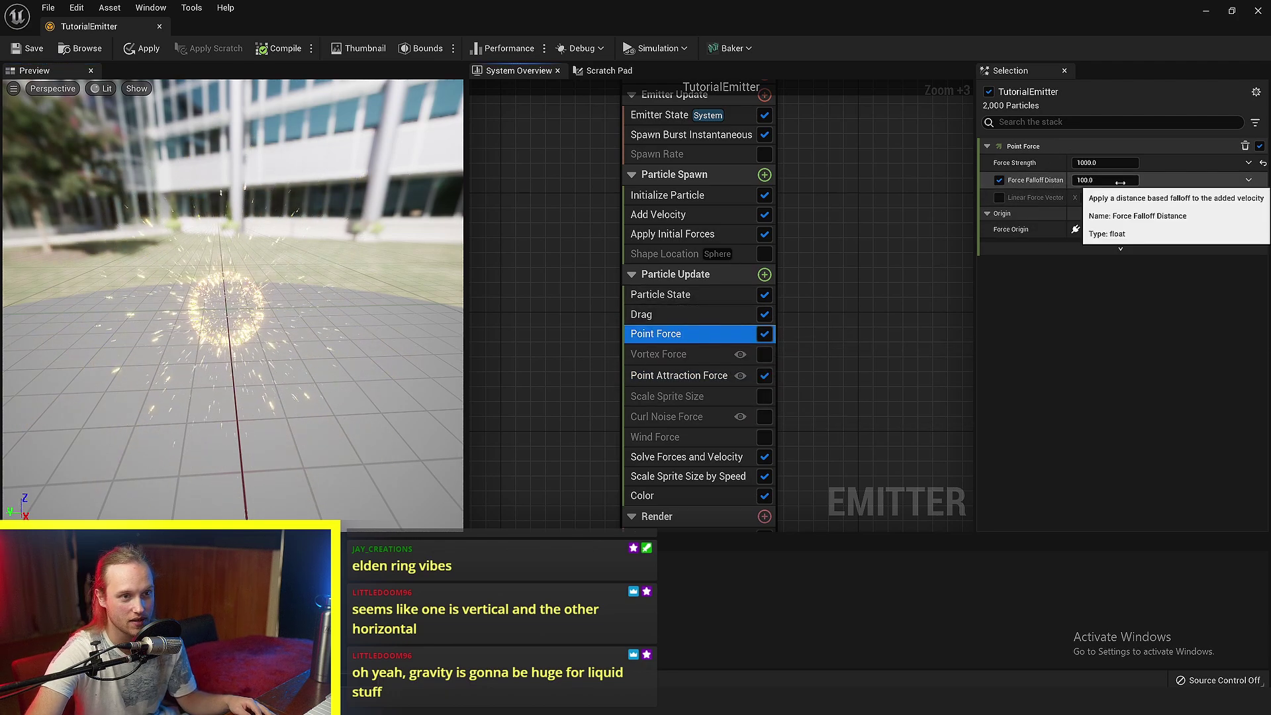
scroll(197, 342, "up", 4)
left_click_drag(197, 342, 215, 340)
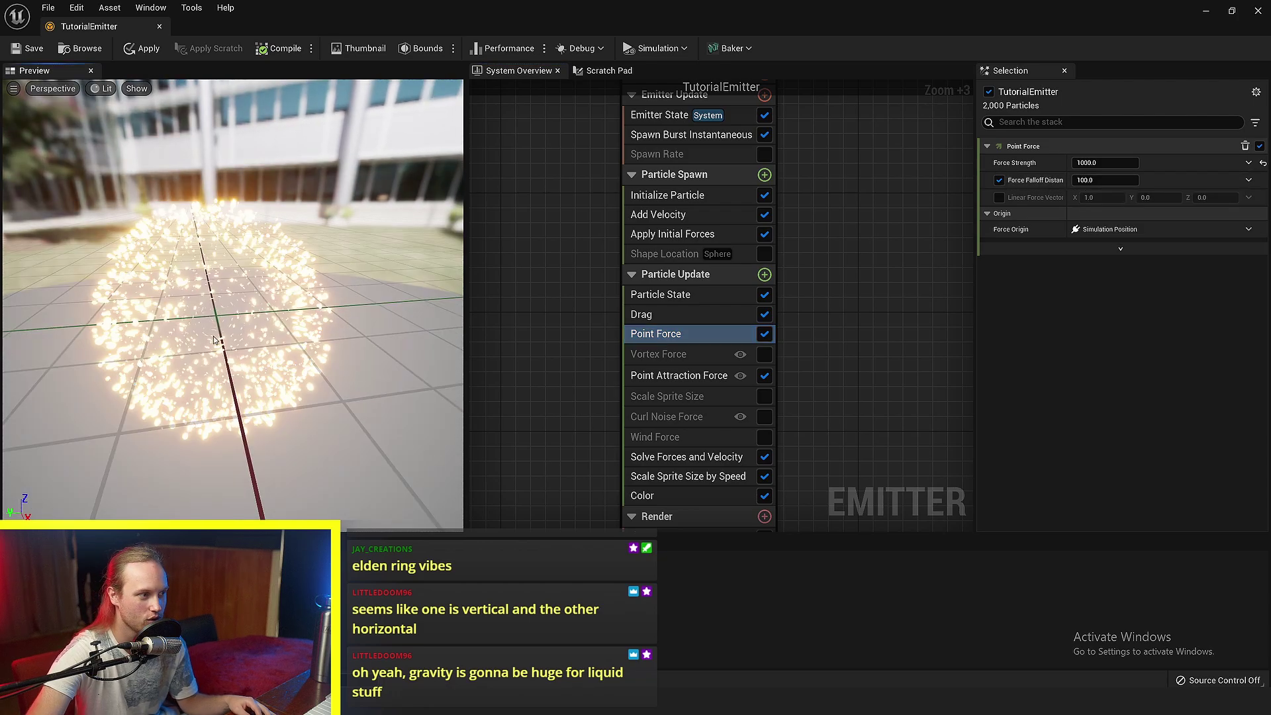
- Switch to the Test_Arena level, place TutorialEmitter_System on the open grass, and turn on game view
key("alt+Tab")
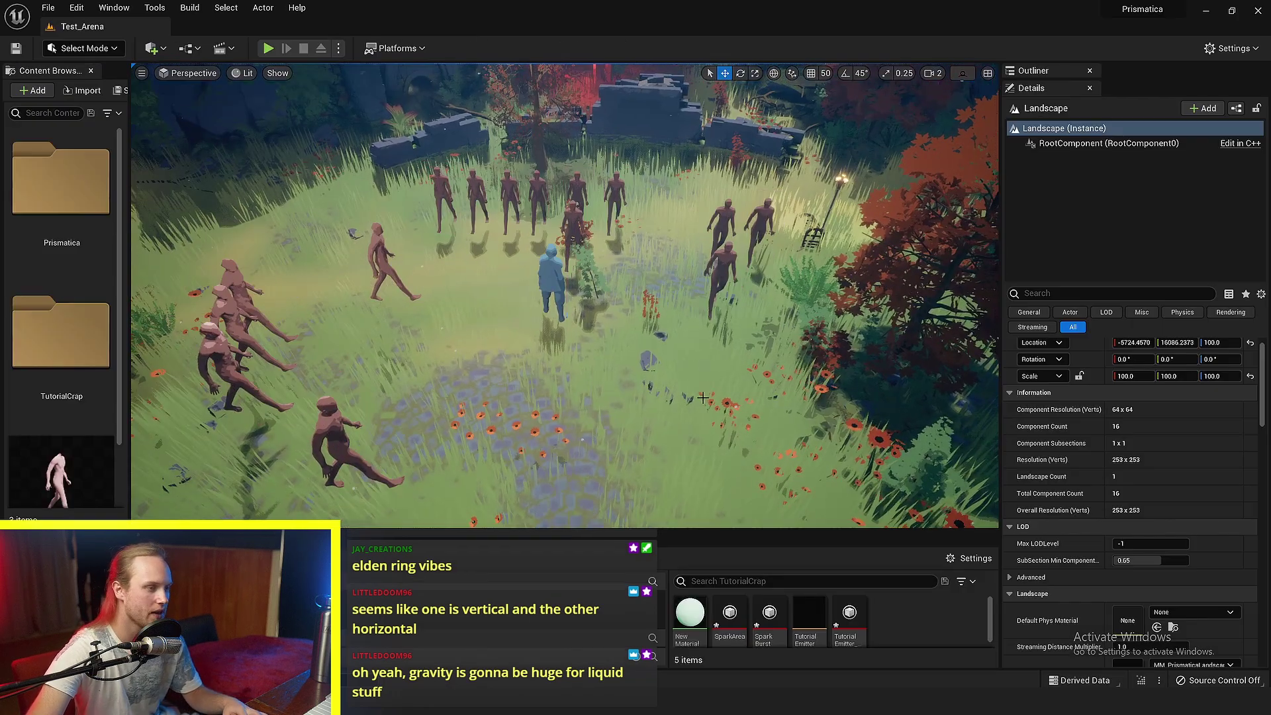
right_click_drag(232, 322, 132, 364)
key("w")
right_click_drag(566, 341, 566, 311)
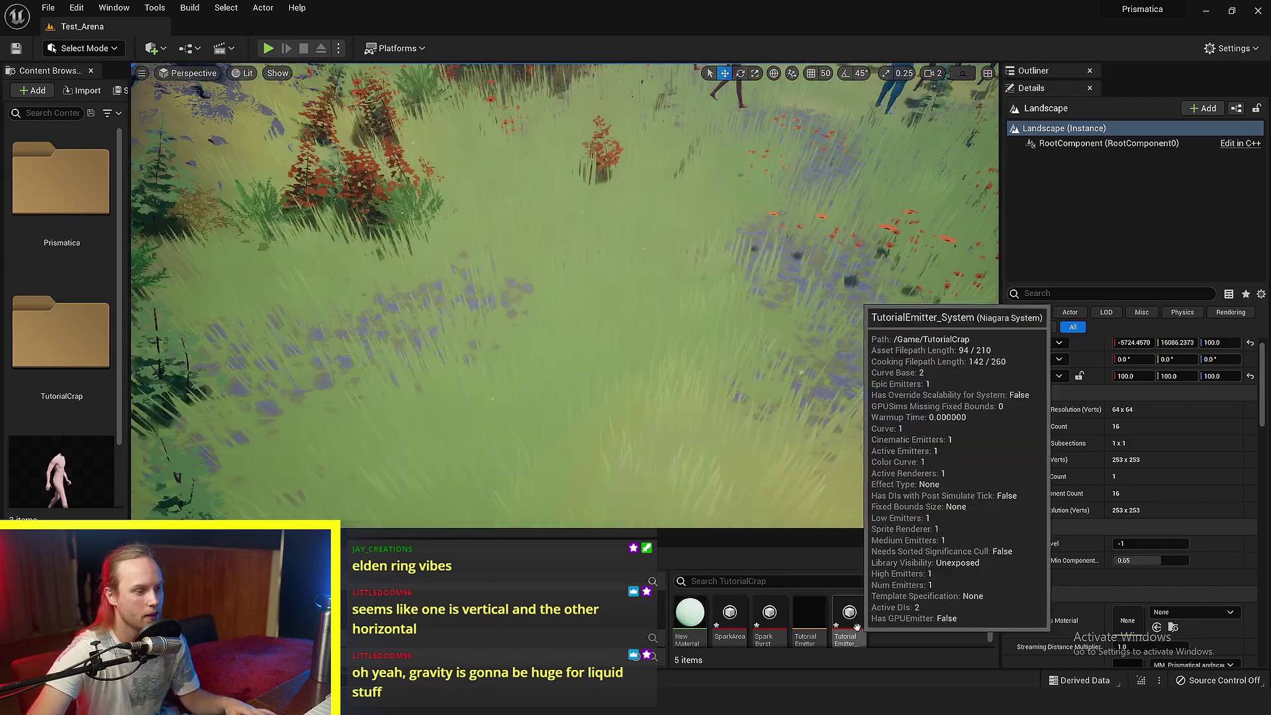
left_click_drag(849, 616, 844, 331)
key("g")
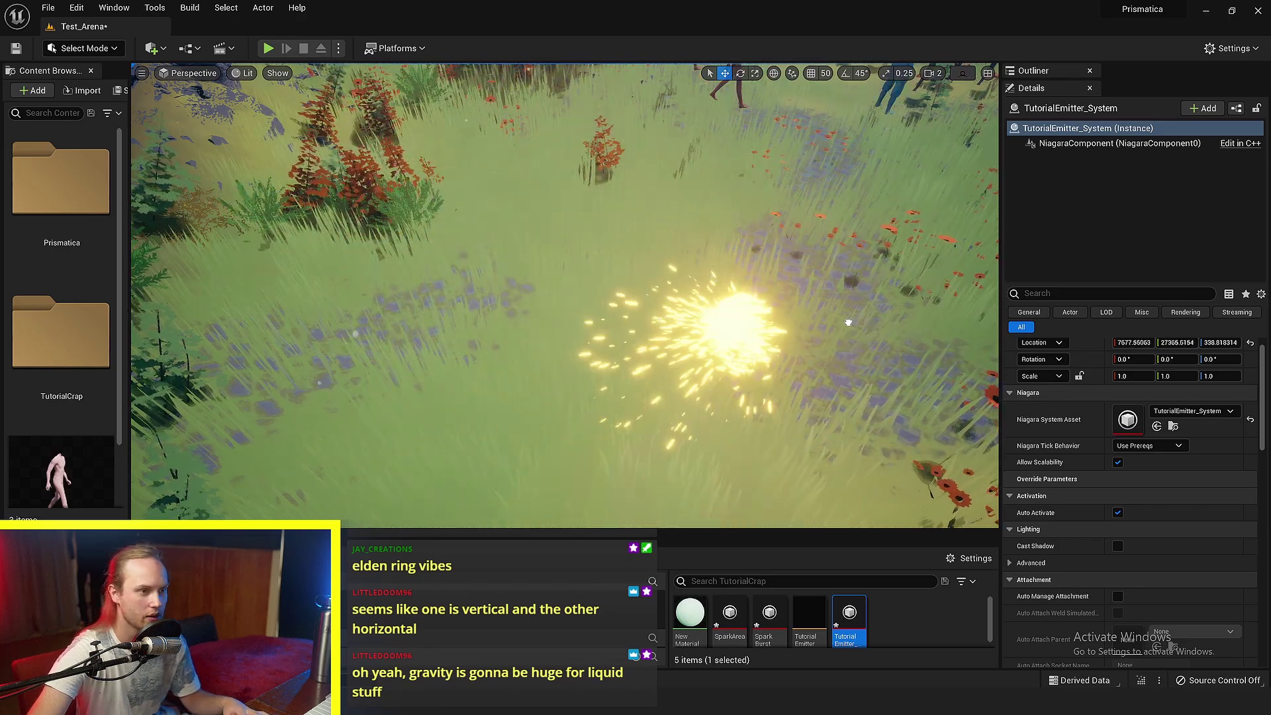
- Move the placed TutorialEmitter_System across the Test_Arena grass and frame the view on it
left_click_drag(659, 180, 530, 212)
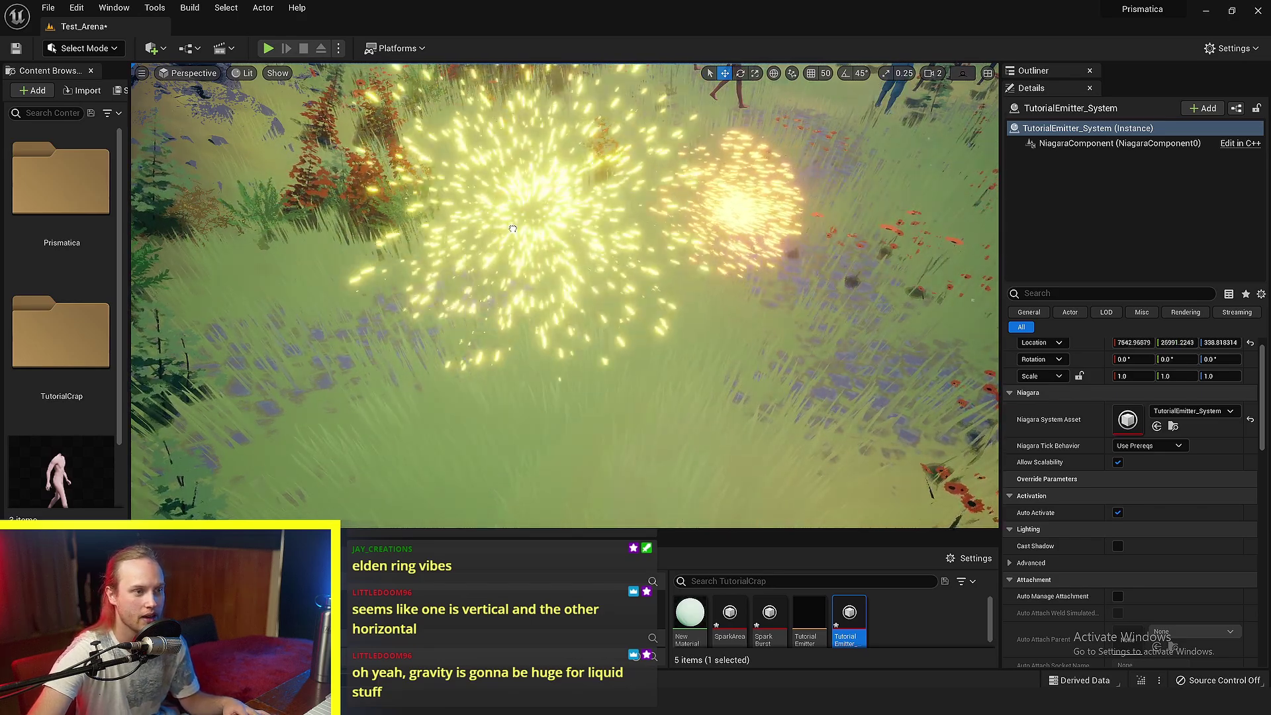
key("f")
scroll(593, 347, "down", 1)
left_click_drag(591, 345, 802, 330)
key("f")
key("g")
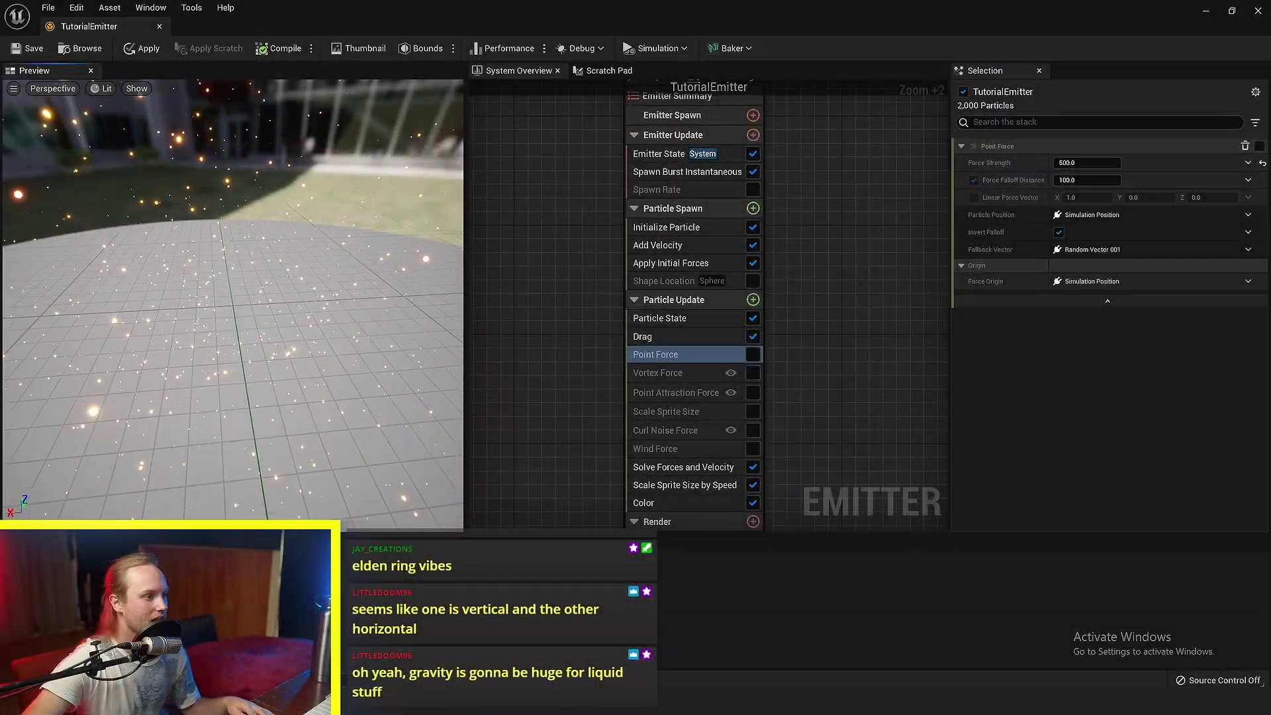
- Return to TutorialEmitter and, with Point Force disabled, add a Gravity Force module to Particle Update
left_click_drag(247, 344, 215, 343)
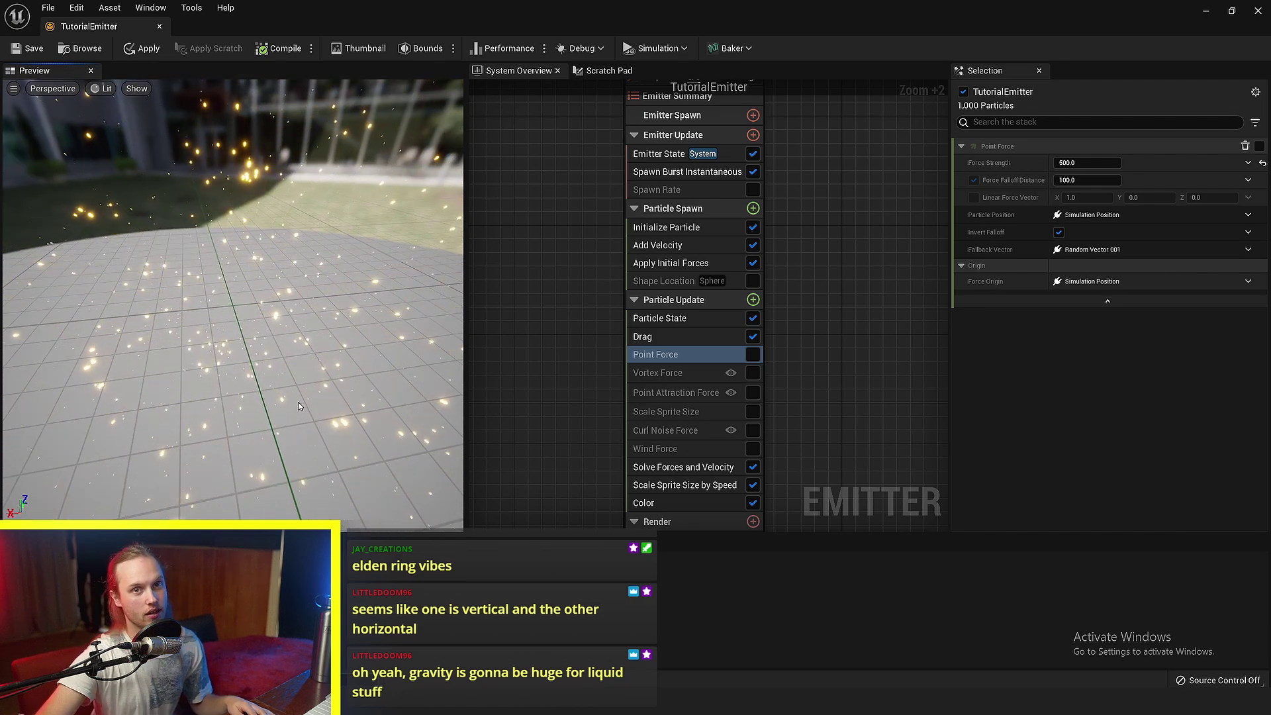
left_click(752, 300)
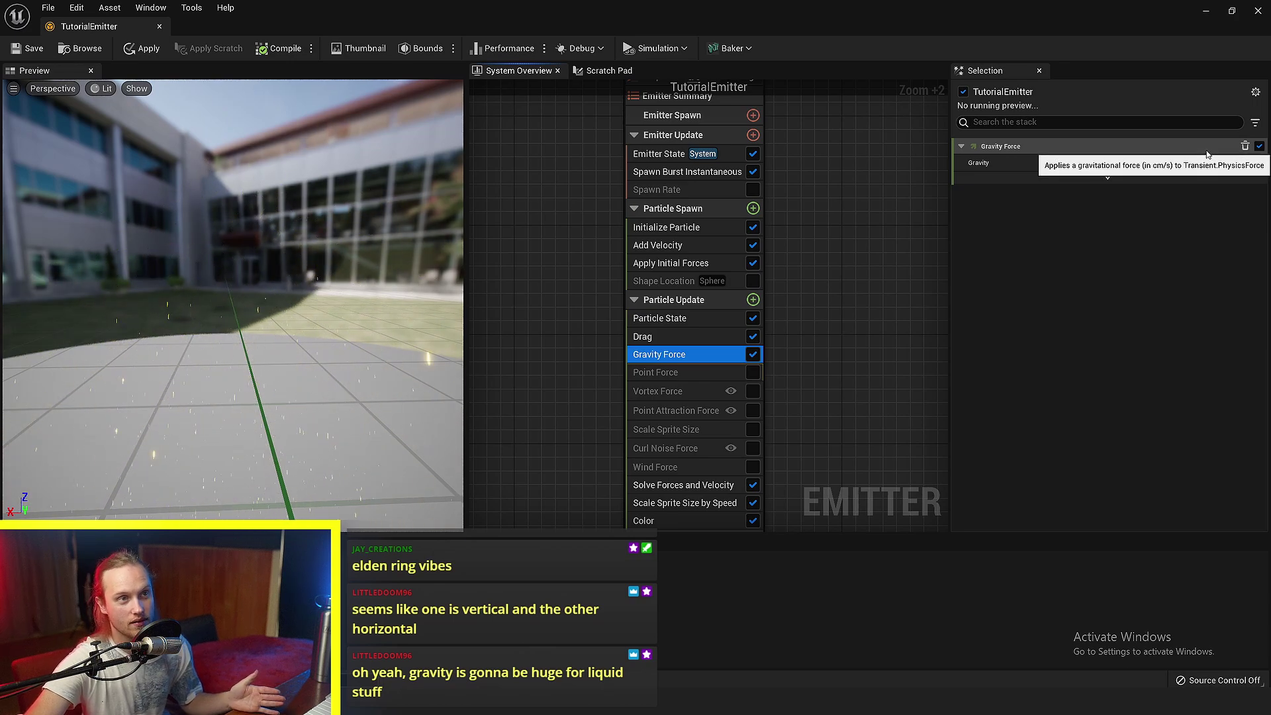
right_click_drag(231, 298, 253, 364)
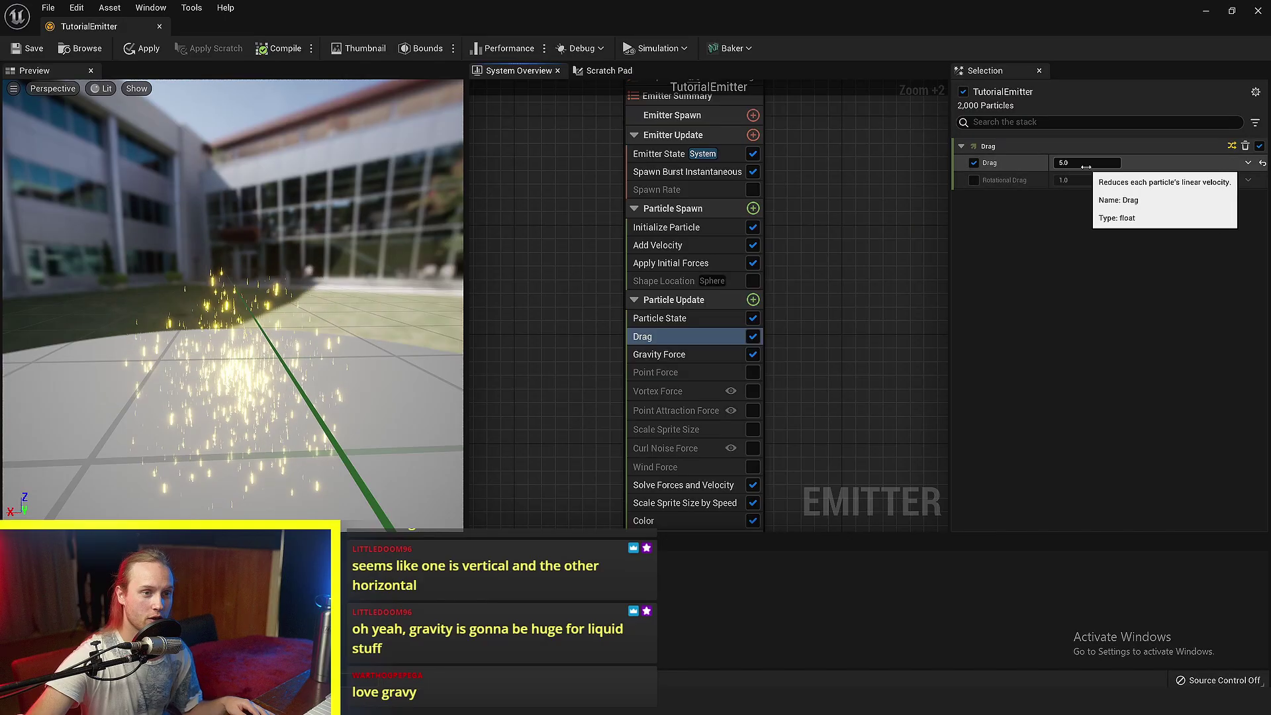
- Set the Drag module's Drag to 0 and check how gravity pulls the burst in the preview
left_click(1062, 167)
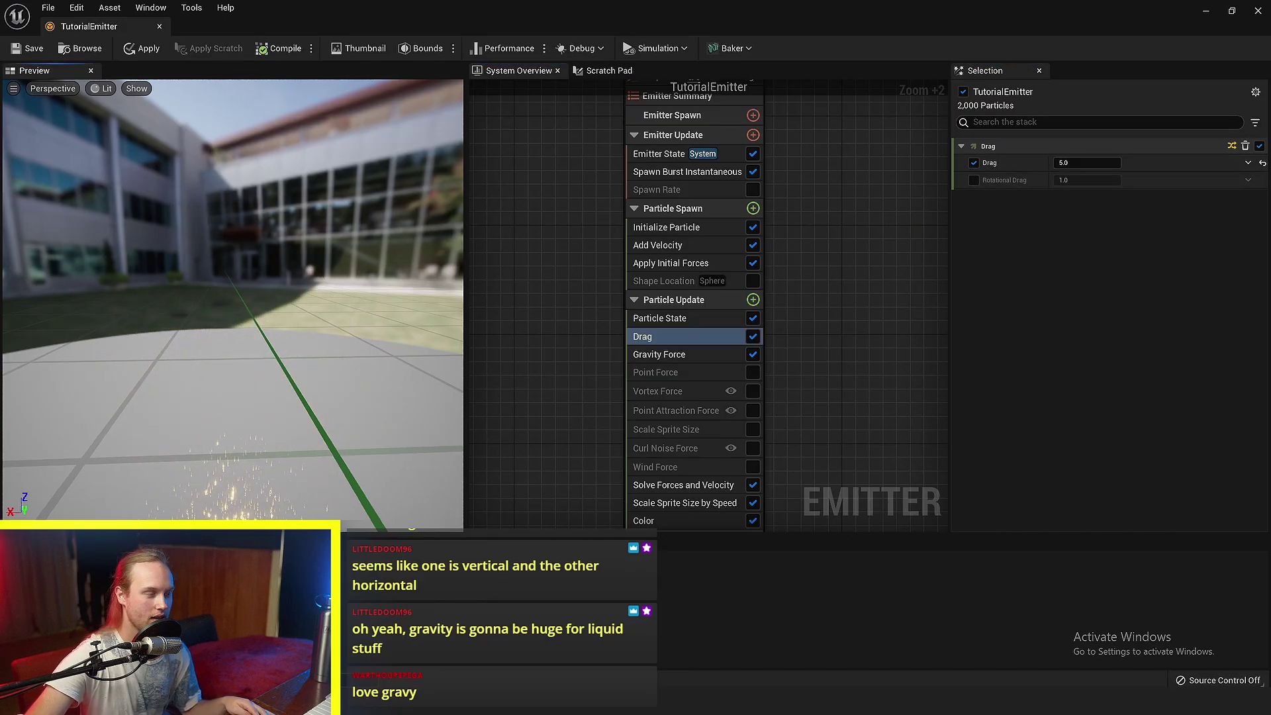
mouse_move(244, 281)
left_mouse_down()
mouse_move(292, 280)
mouse_move(232, 280)
mouse_move(304, 285)
mouse_move(228, 268)
mouse_move(248, 255)
mouse_move(238, 238)
mouse_move(244, 281)
left_mouse_up()
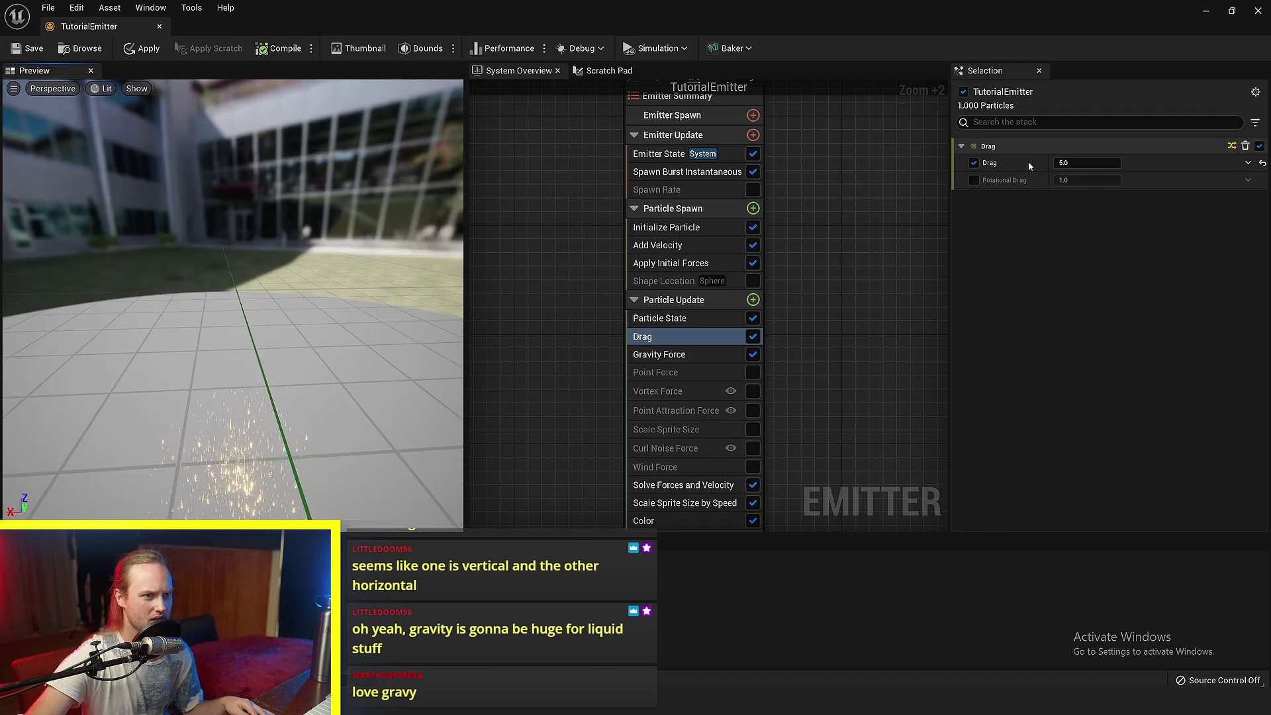
left_click(1067, 162)
type("0")
key("Return")
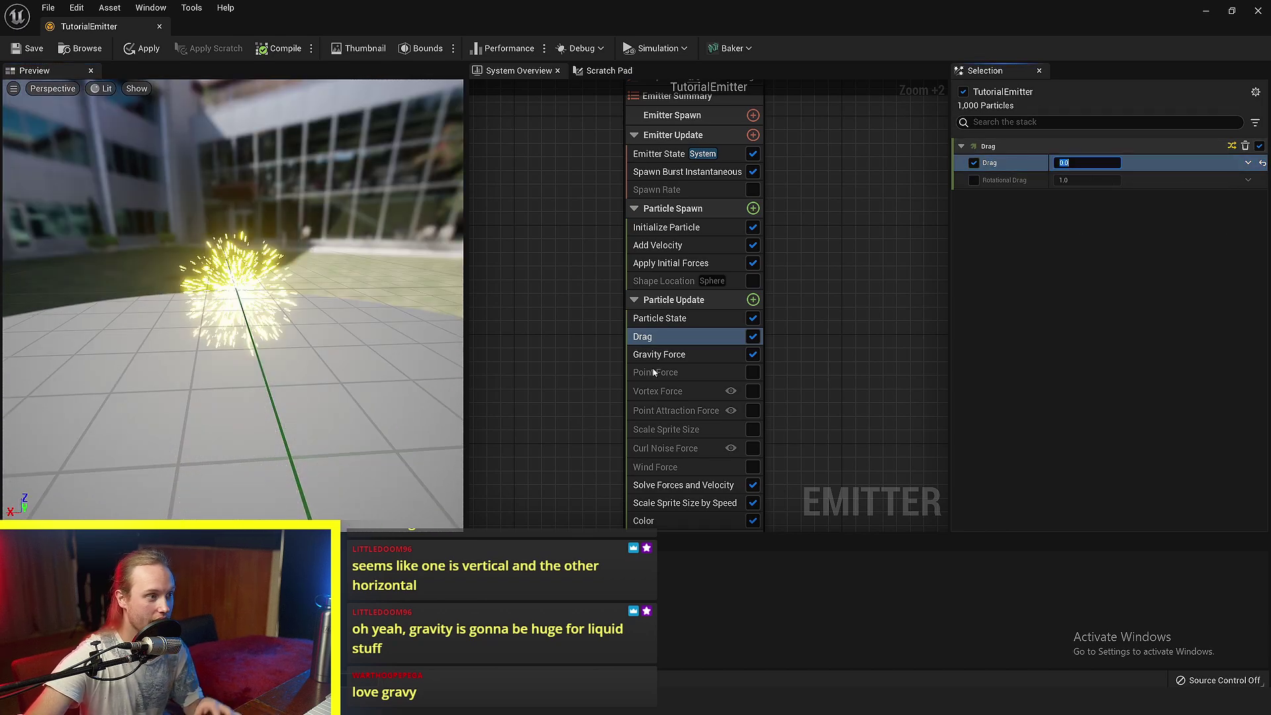
left_click_drag(278, 370, 305, 268)
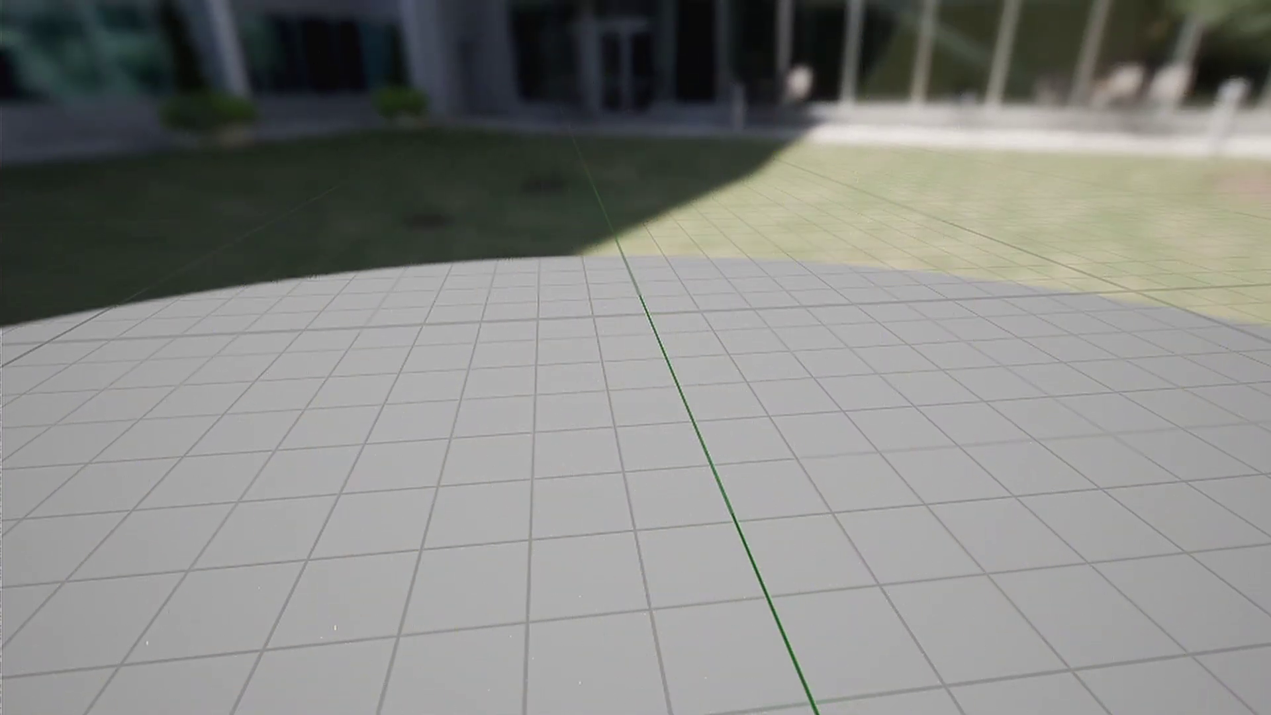
- Disable Gravity Force and add a new Wind Force module below Drag in Particle Update
scroll(717, 491, "up", 5)
left_click_drag(708, 491, 678, 649)
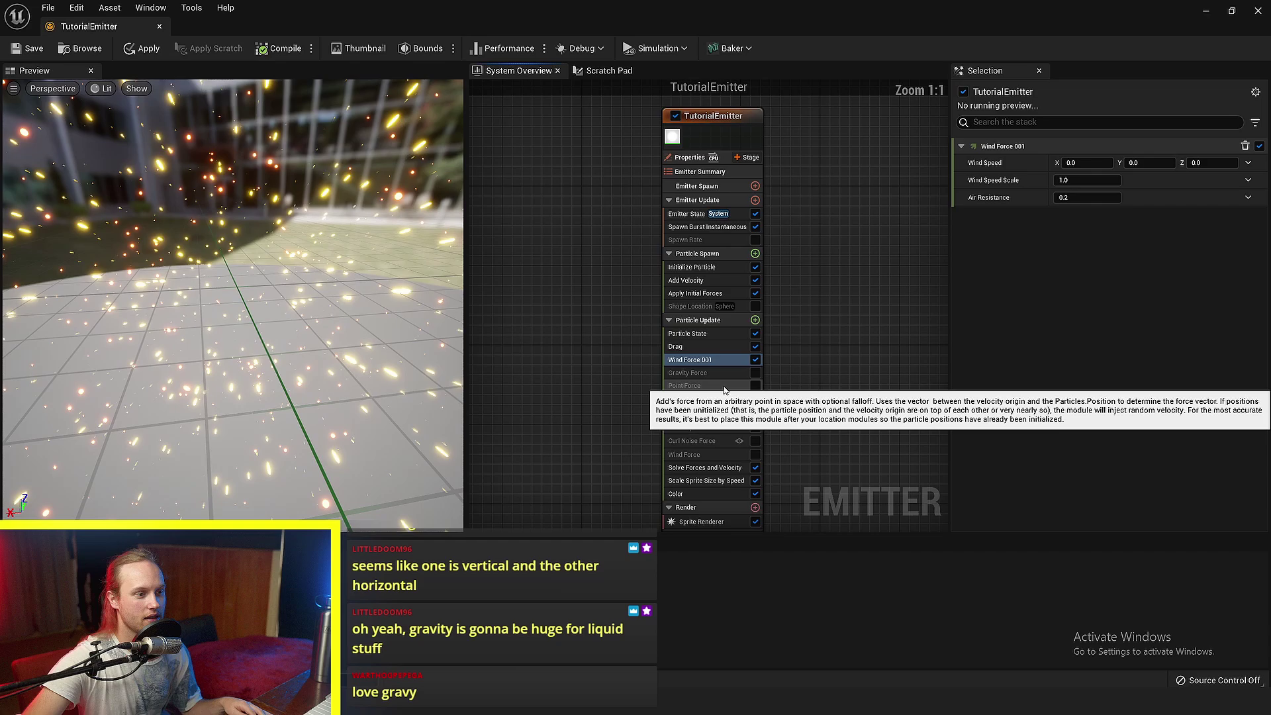
scroll(701, 360, "up", 4)
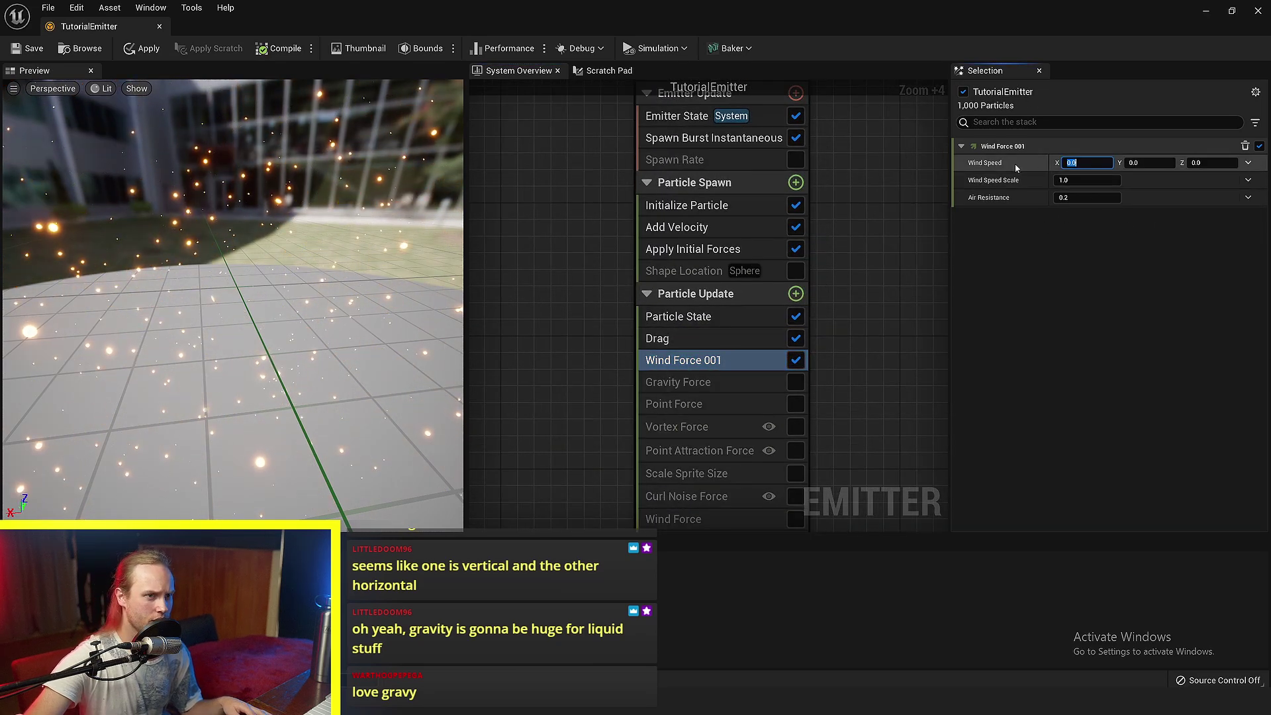
- Set the new Wind Force module's Wind Speed X to 1 and its Wind Speed Scale to 100
left_click(981, 164)
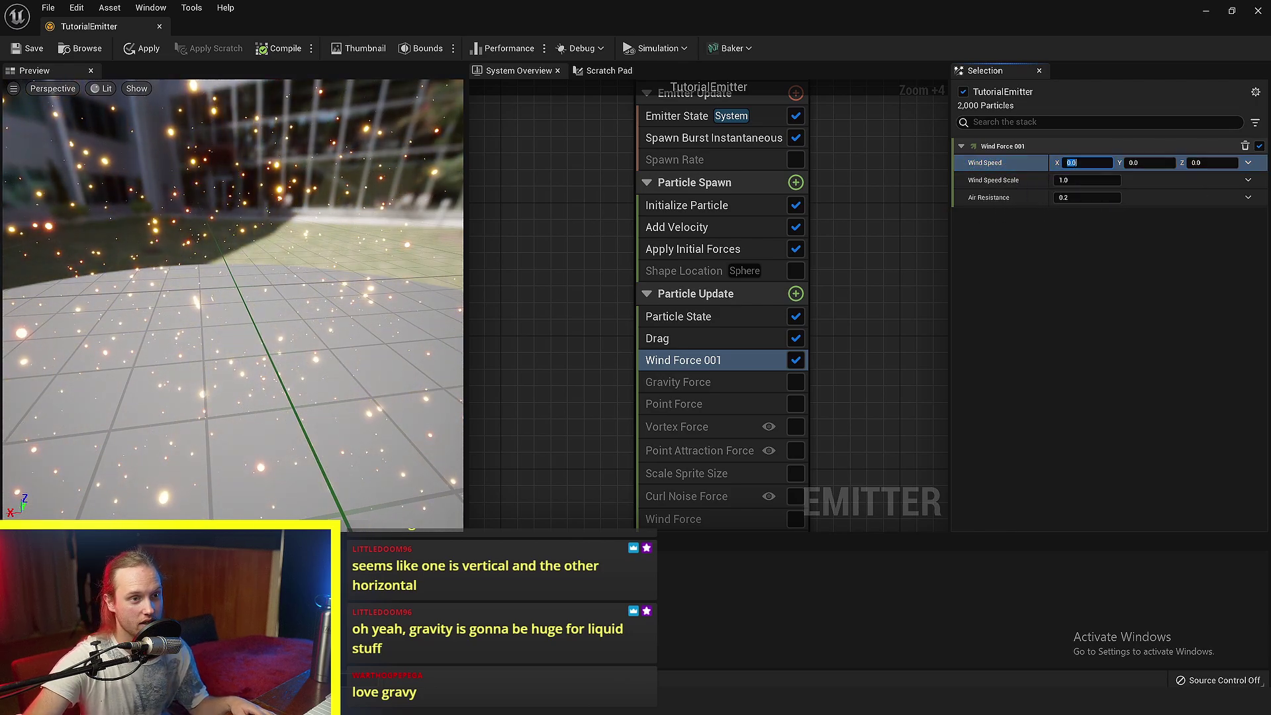
key("Return")
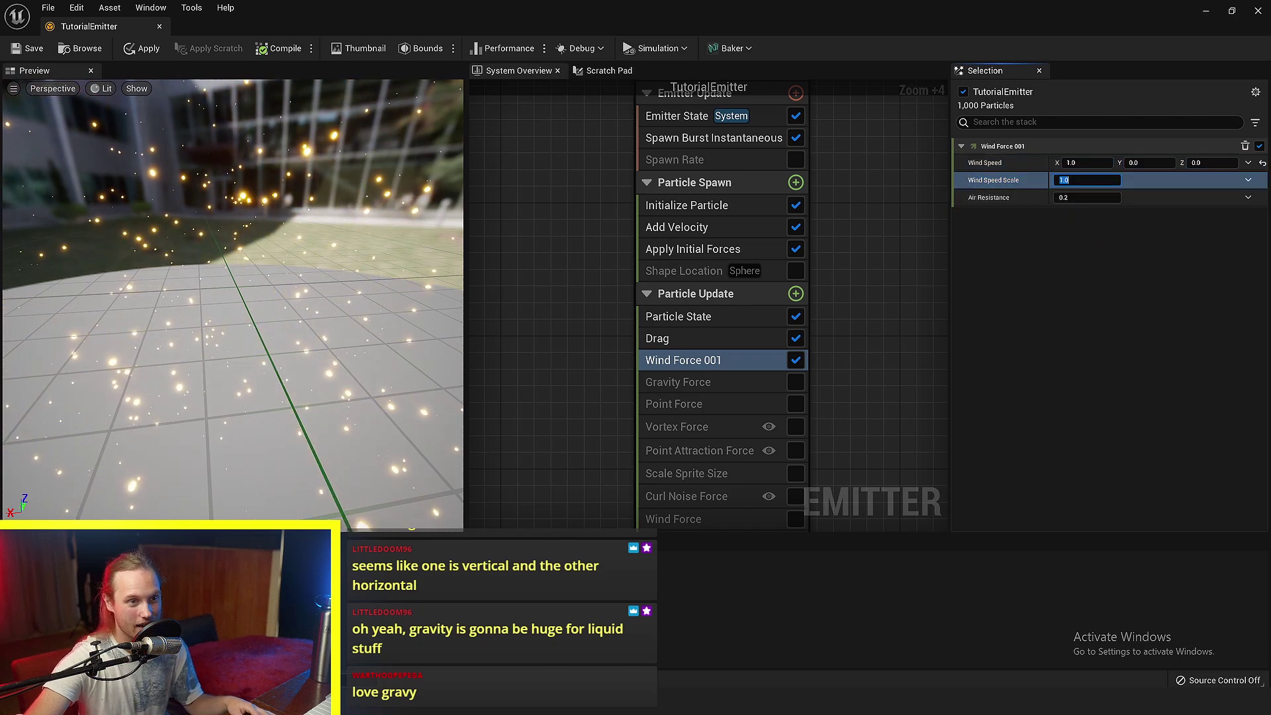
key("Return")
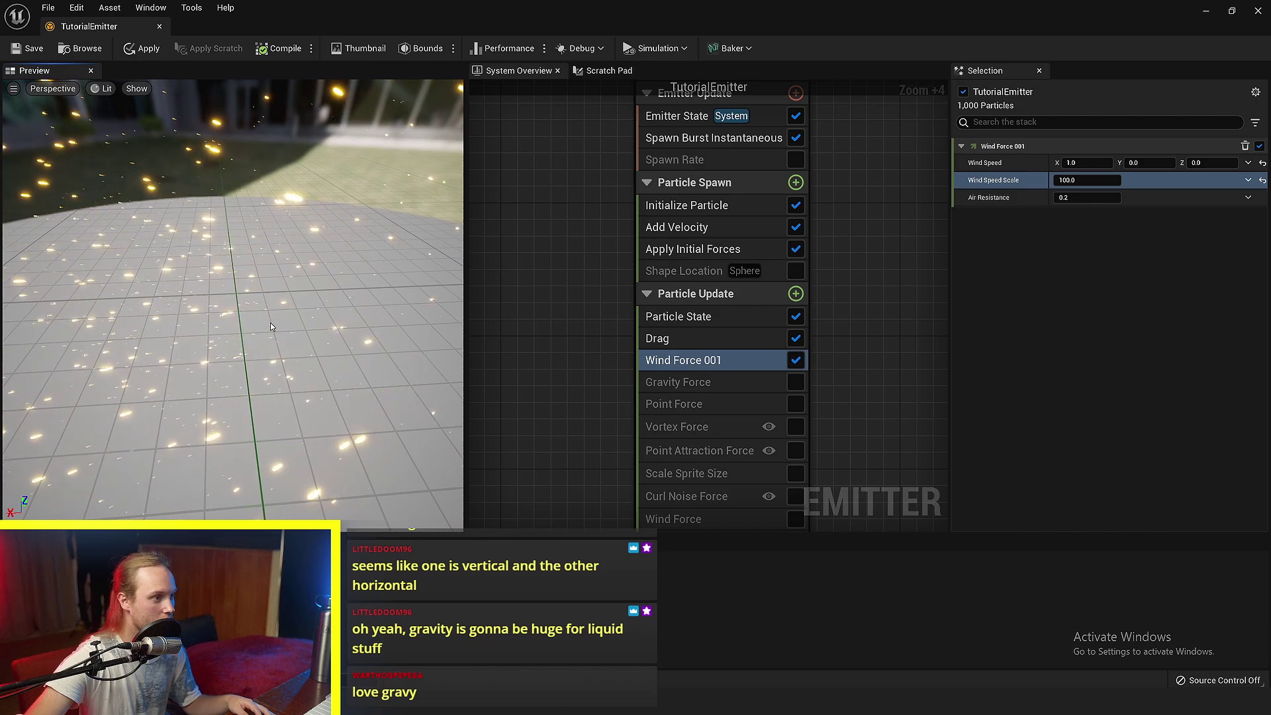
mouse_move(270, 324)
left_mouse_down()
mouse_move(244, 323)
mouse_move(291, 316)
left_mouse_up()
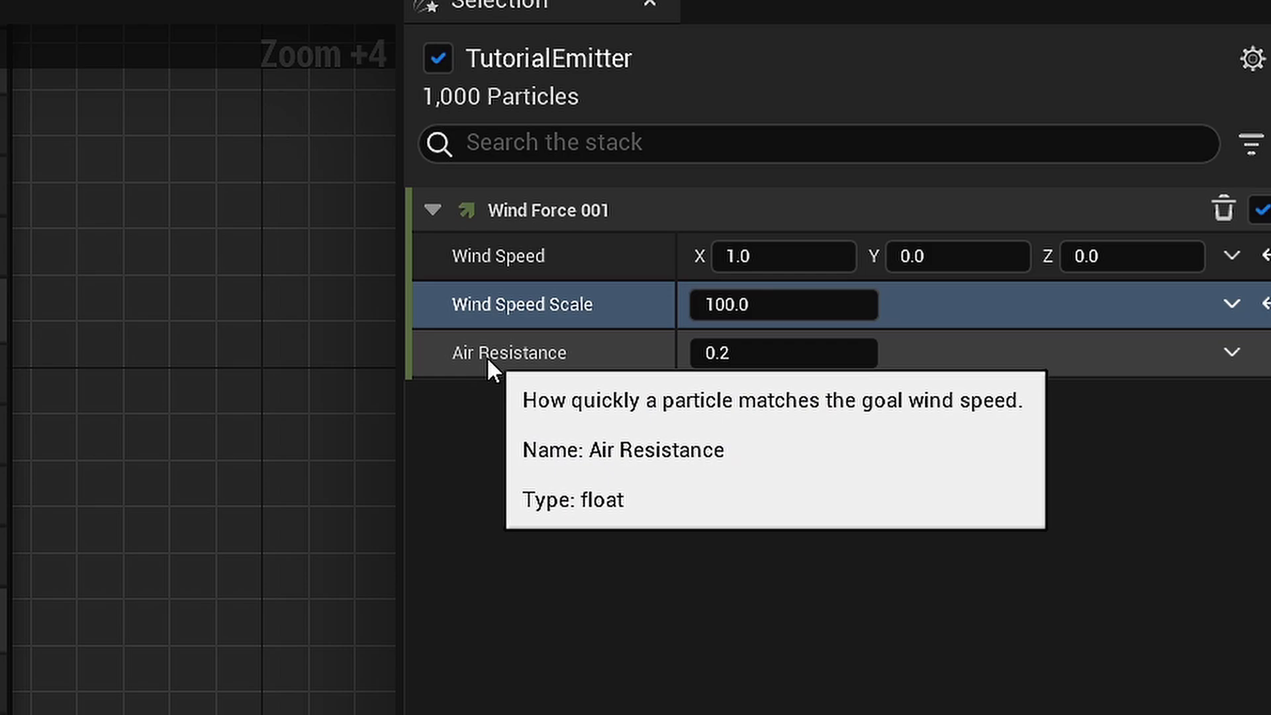
- Set the new Wind Force module's Air Resistance to 0 and its Wind Speed Scale to 1000
left_click(789, 352)
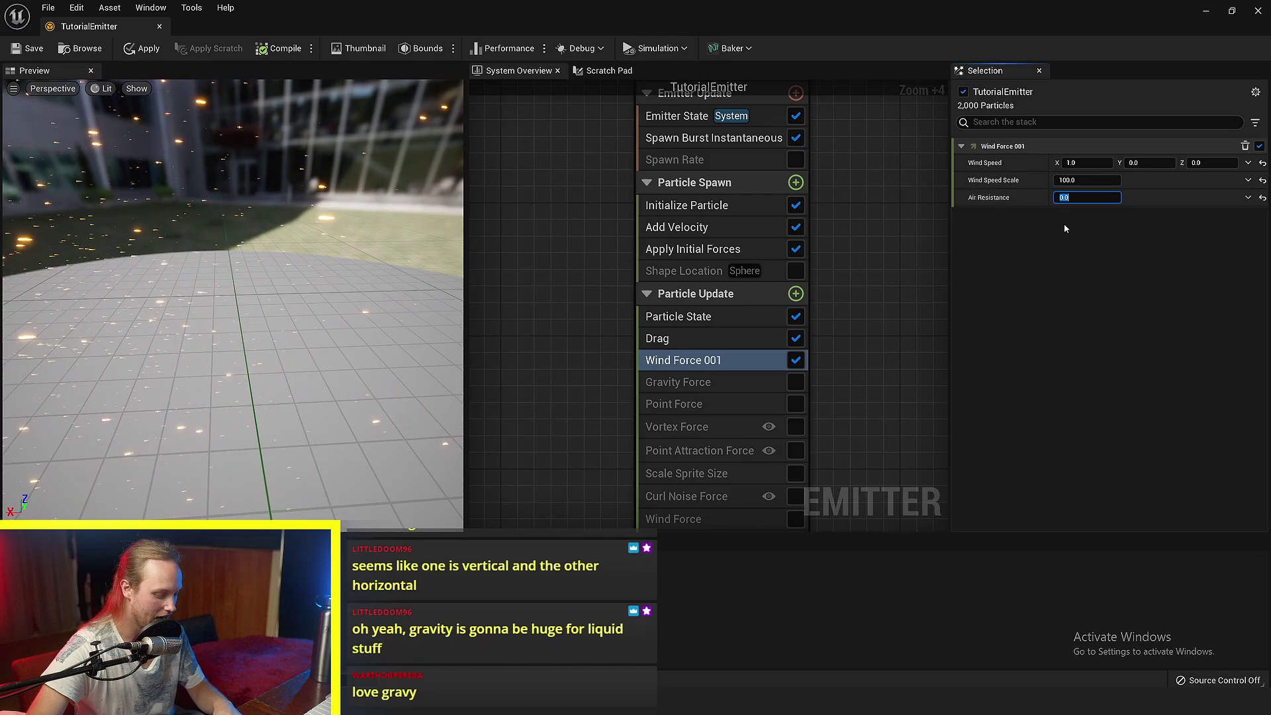
type("0.")
key("Return")
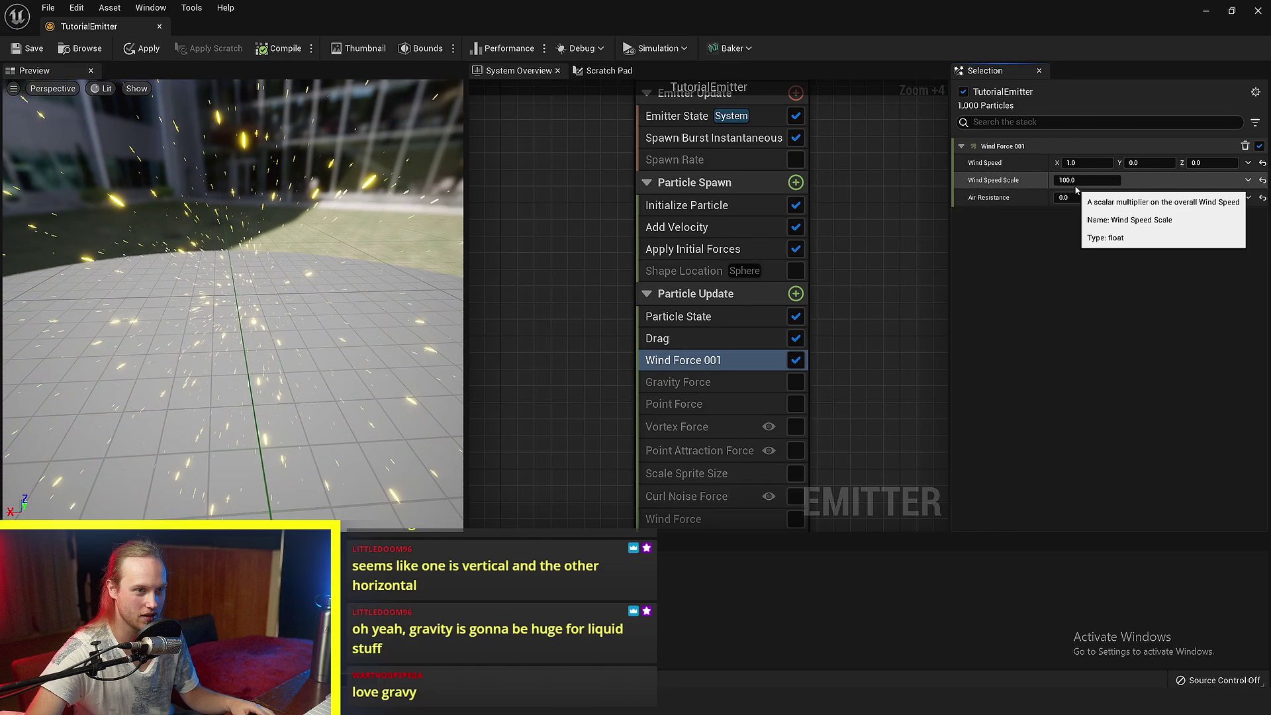
left_click(1085, 180)
type("1")
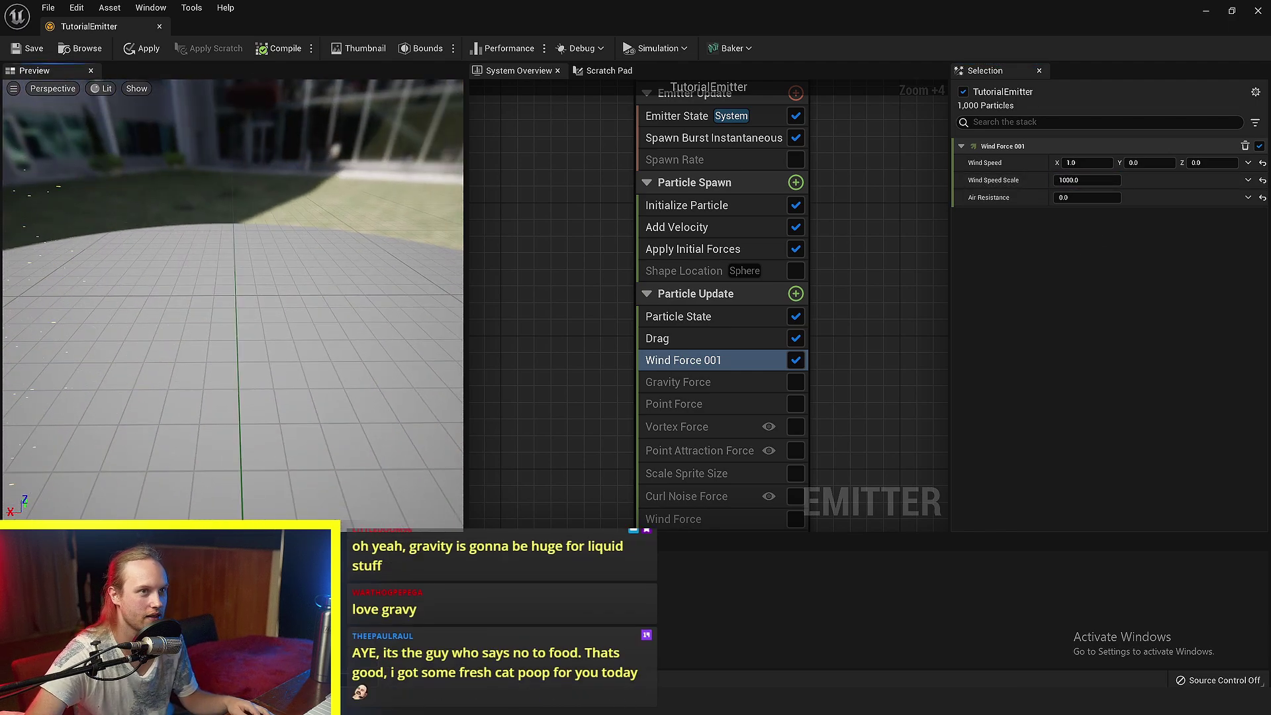
left_click_drag(231, 298, 365, 325)
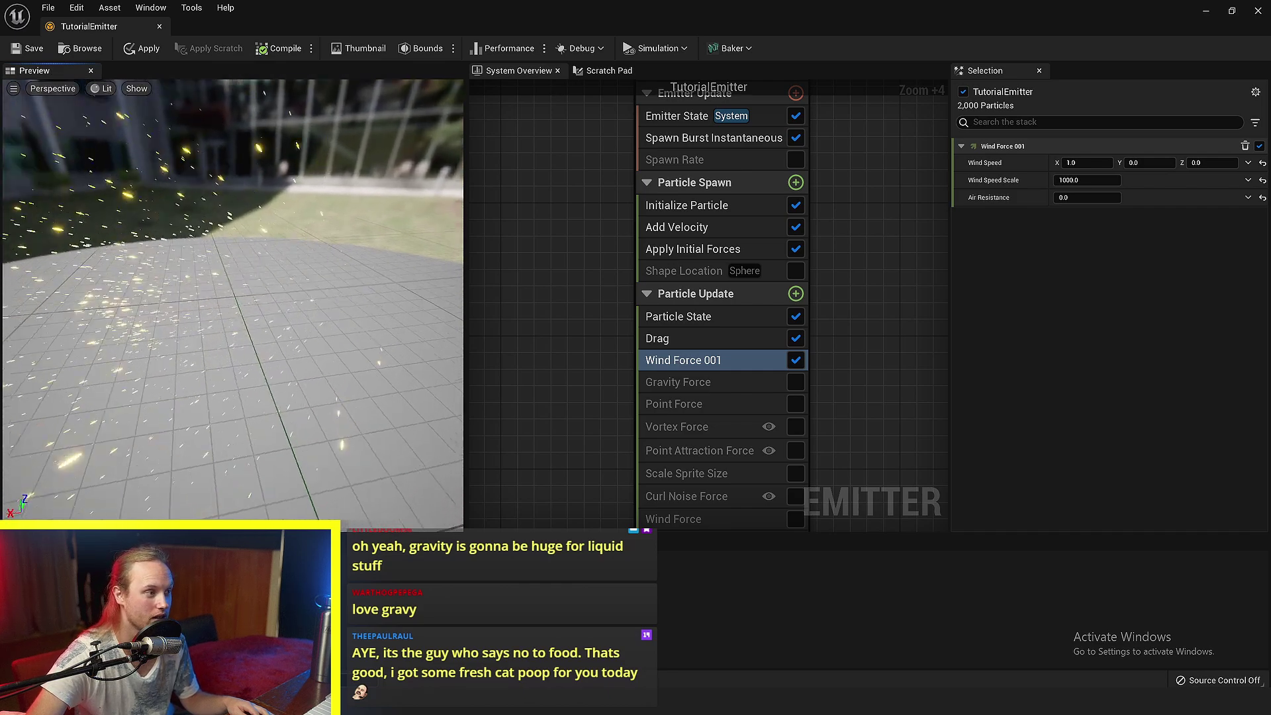
- Set the new Wind Force module's Air Resistance to 0.9 and check the particle drift in the preview
left_click_drag(278, 325, 298, 327)
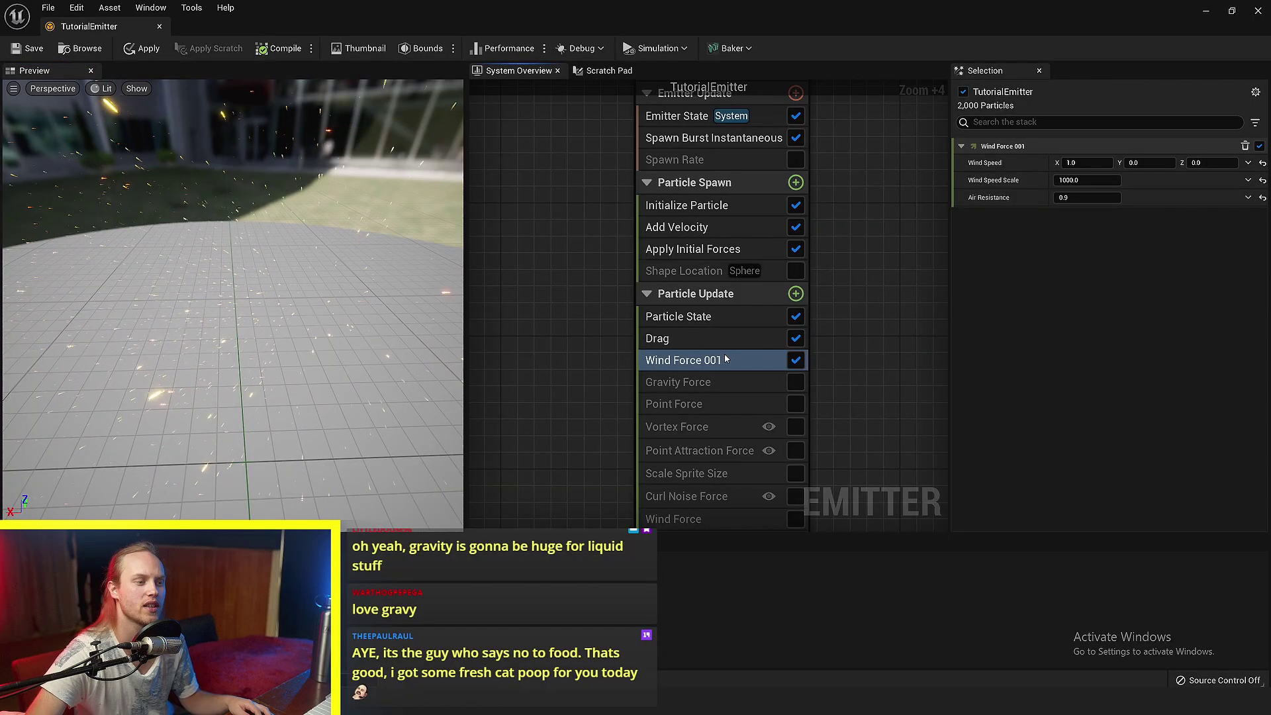
left_click(729, 362)
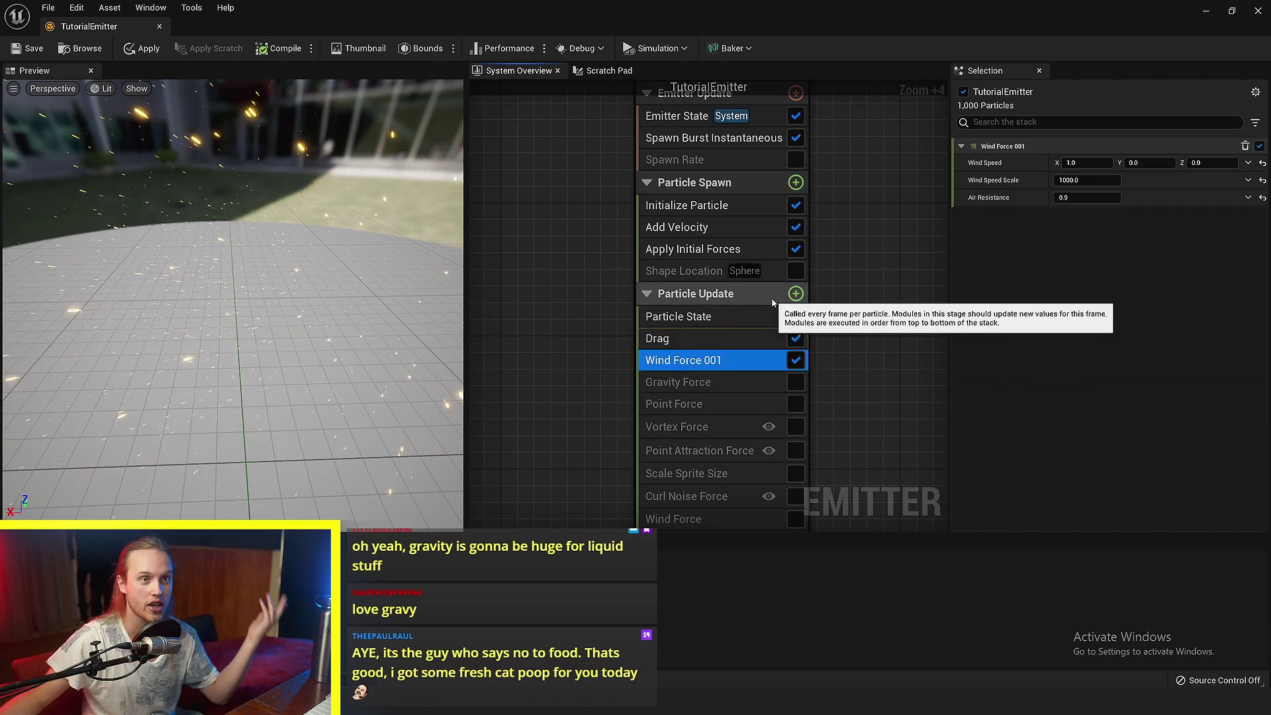
left_click_drag(395, 412, 395, 397)
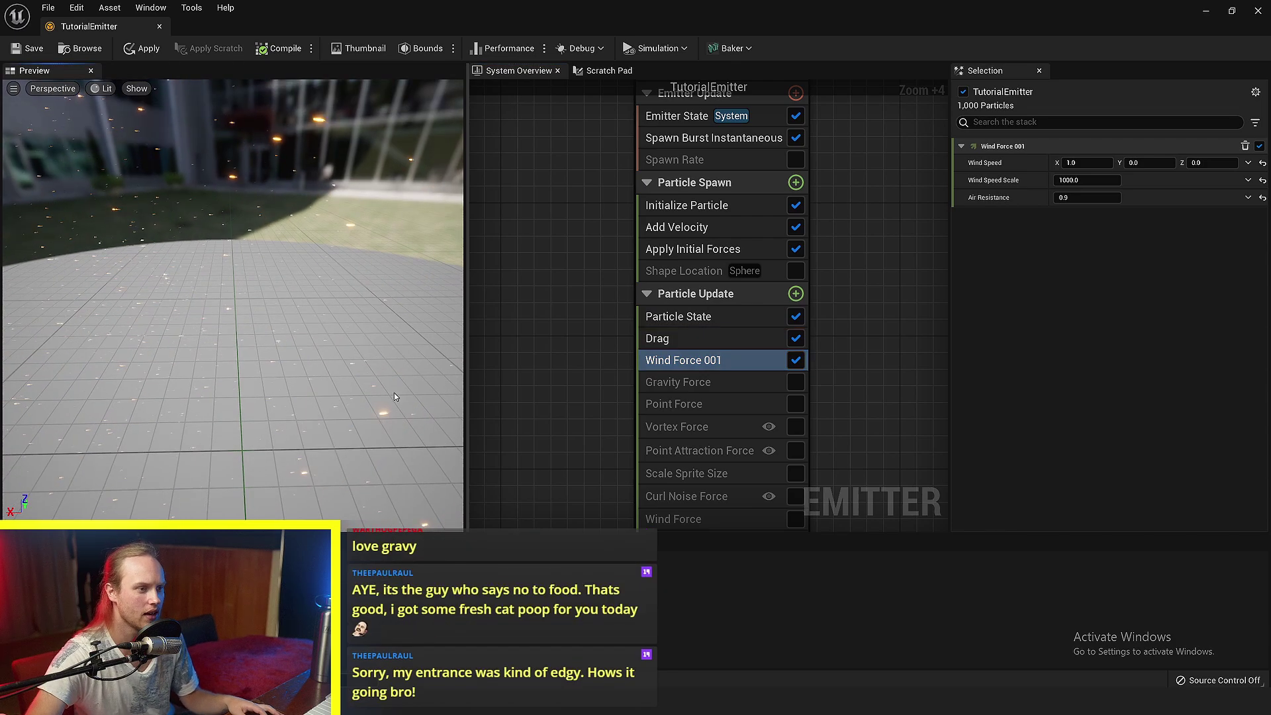
left_click(684, 362)
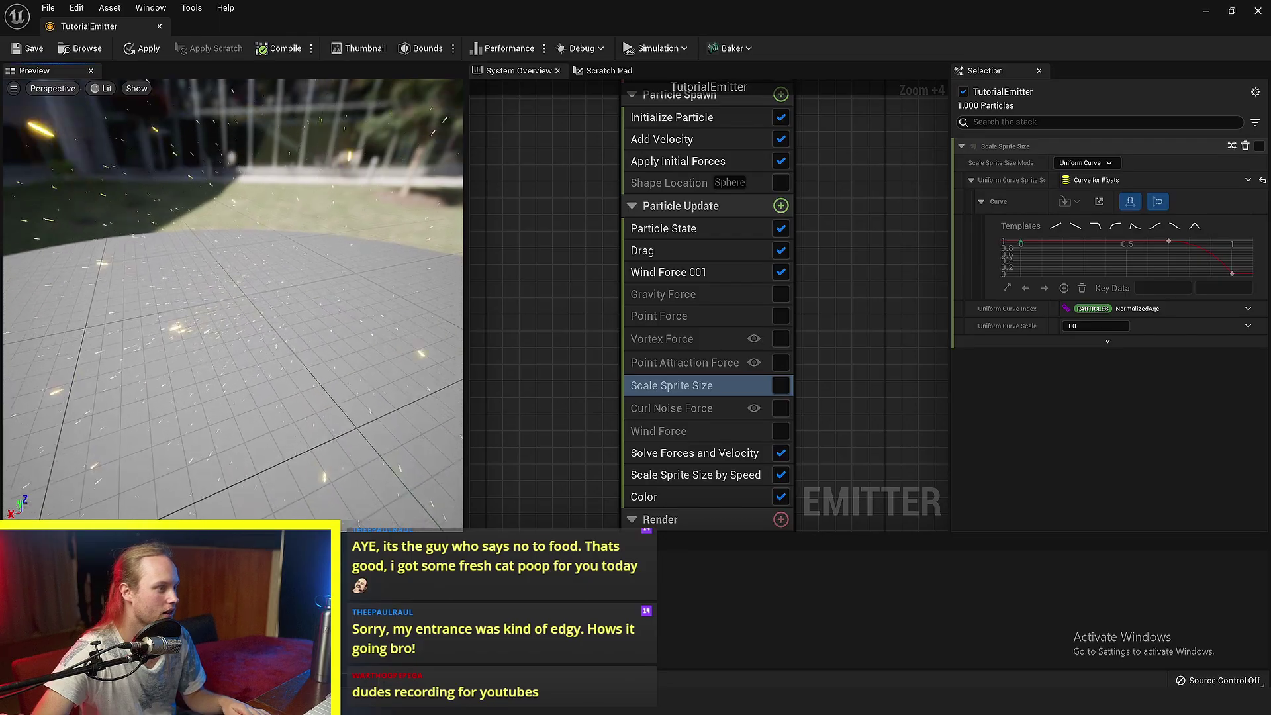
- Enable Curl Noise Force alongside the wind, show the Drag settings, and inspect the combined particle motion from several angles
right_click_drag(265, 298, 205, 290)
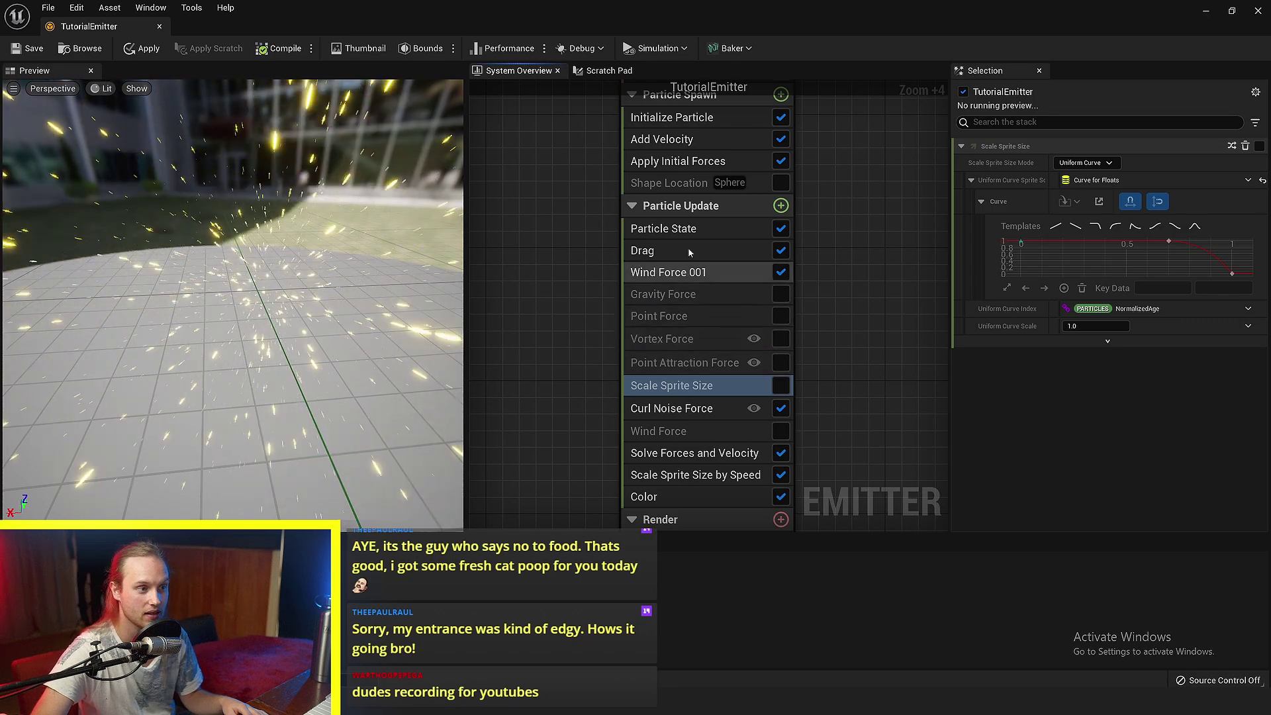
left_click(688, 249)
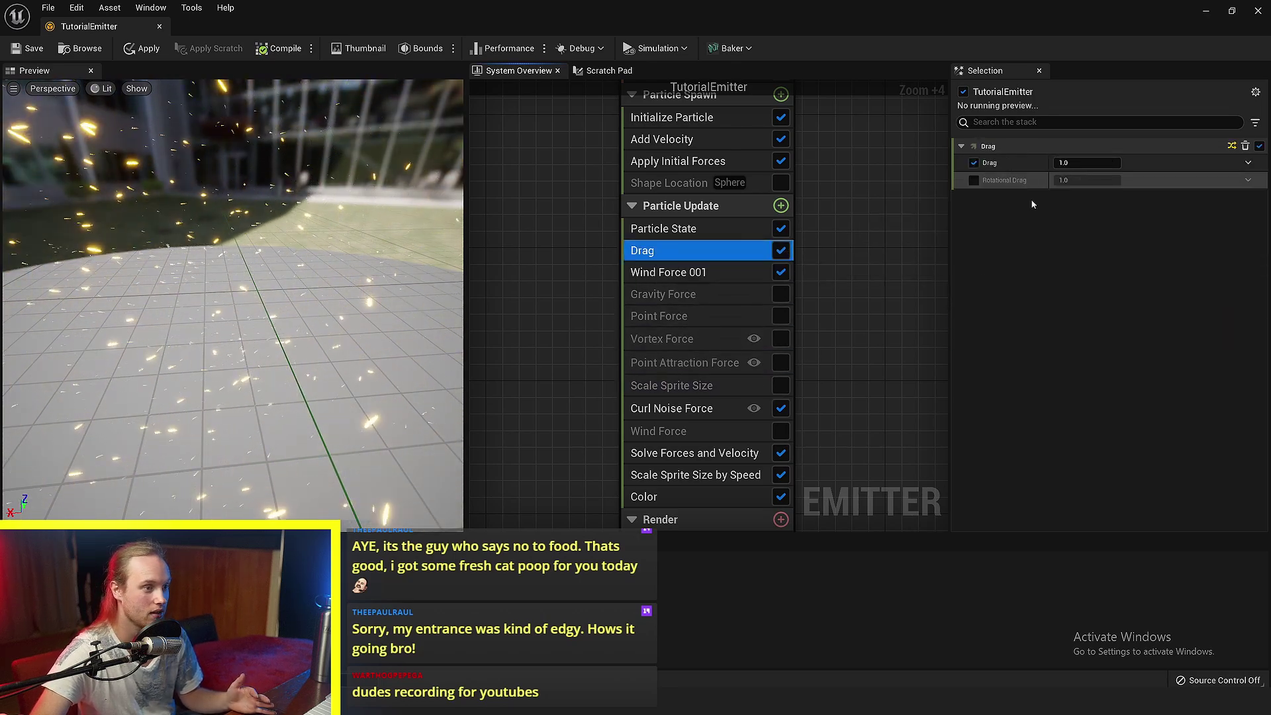
right_click_drag(265, 304, 311, 323)
key("s")
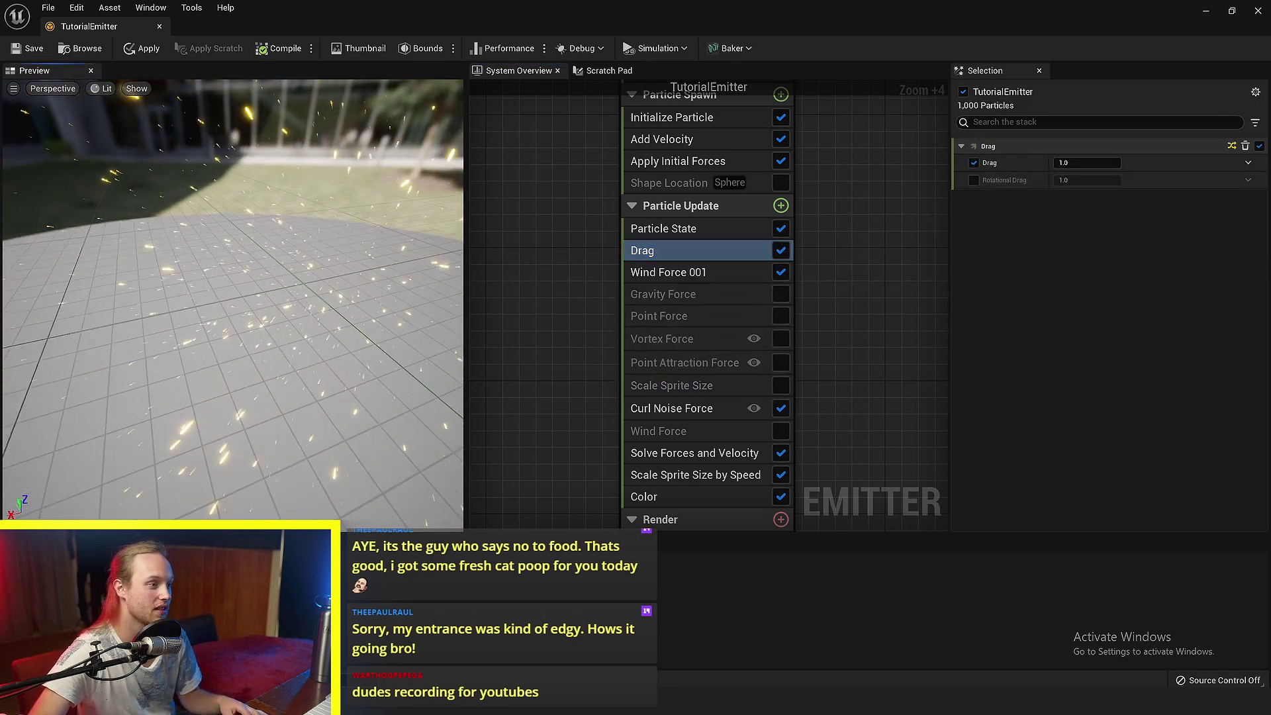
right_click_drag(273, 374, 231, 348)
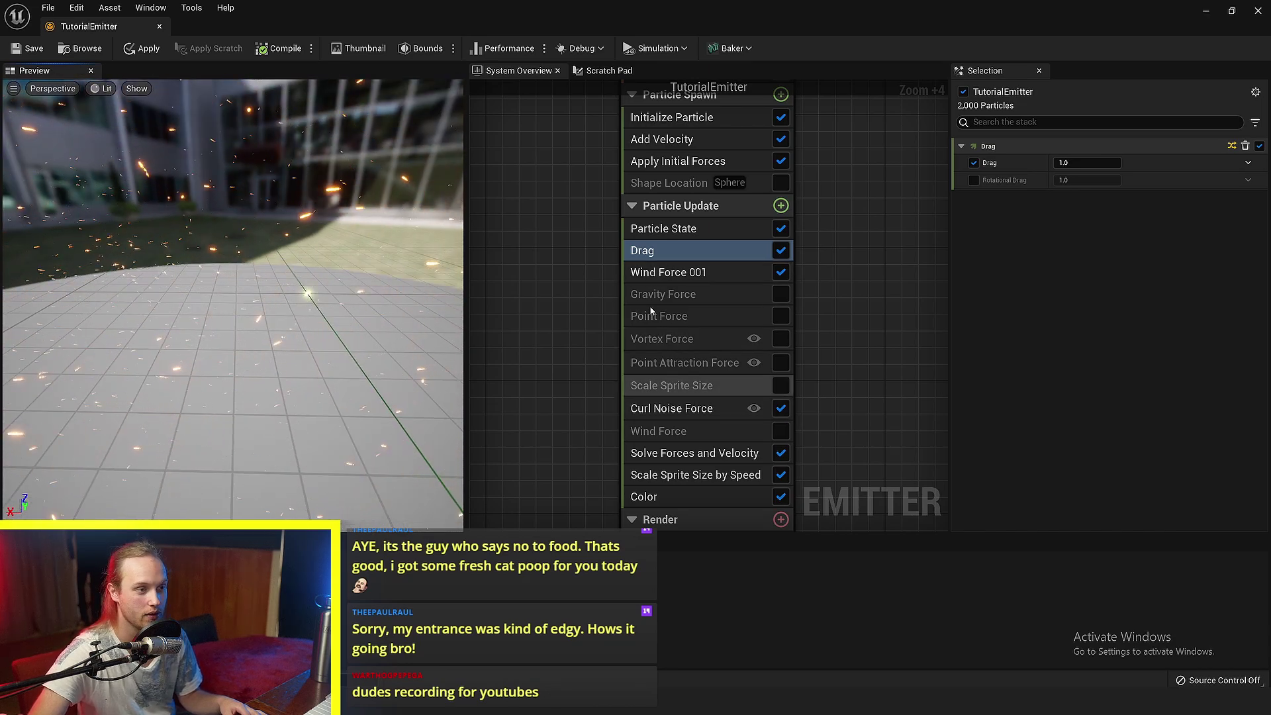
right_click_drag(298, 285, 270, 338)
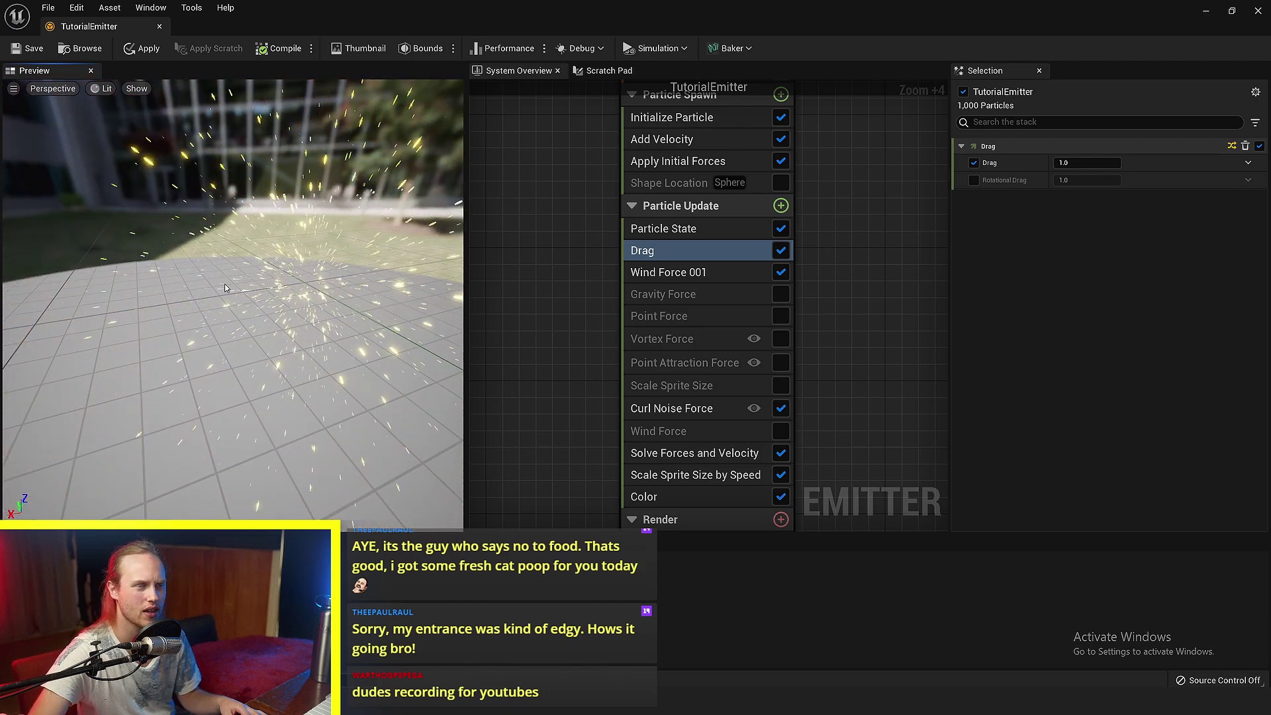
left_click_drag(225, 288, 341, 245)
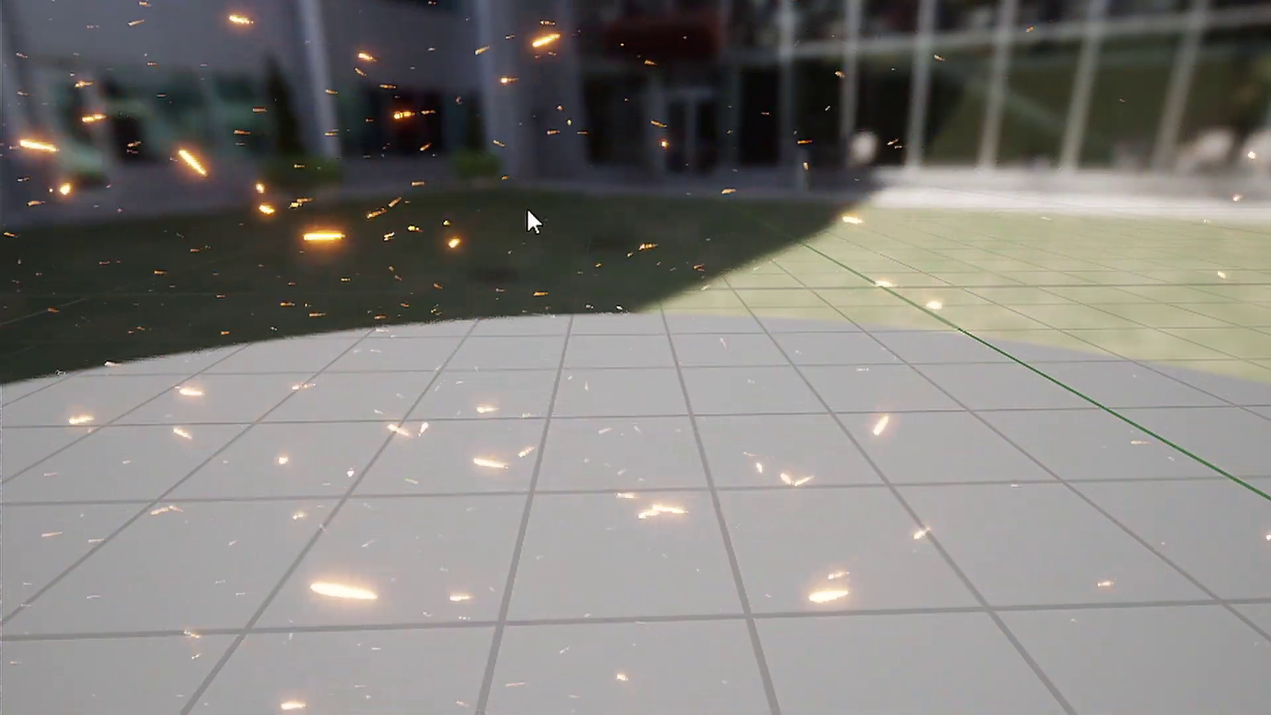
left_click_drag(753, 308, 596, 344)
- Review the active Wind Force module's settings and its place in the Particle Update stack against the previewed motion
left_click(758, 289)
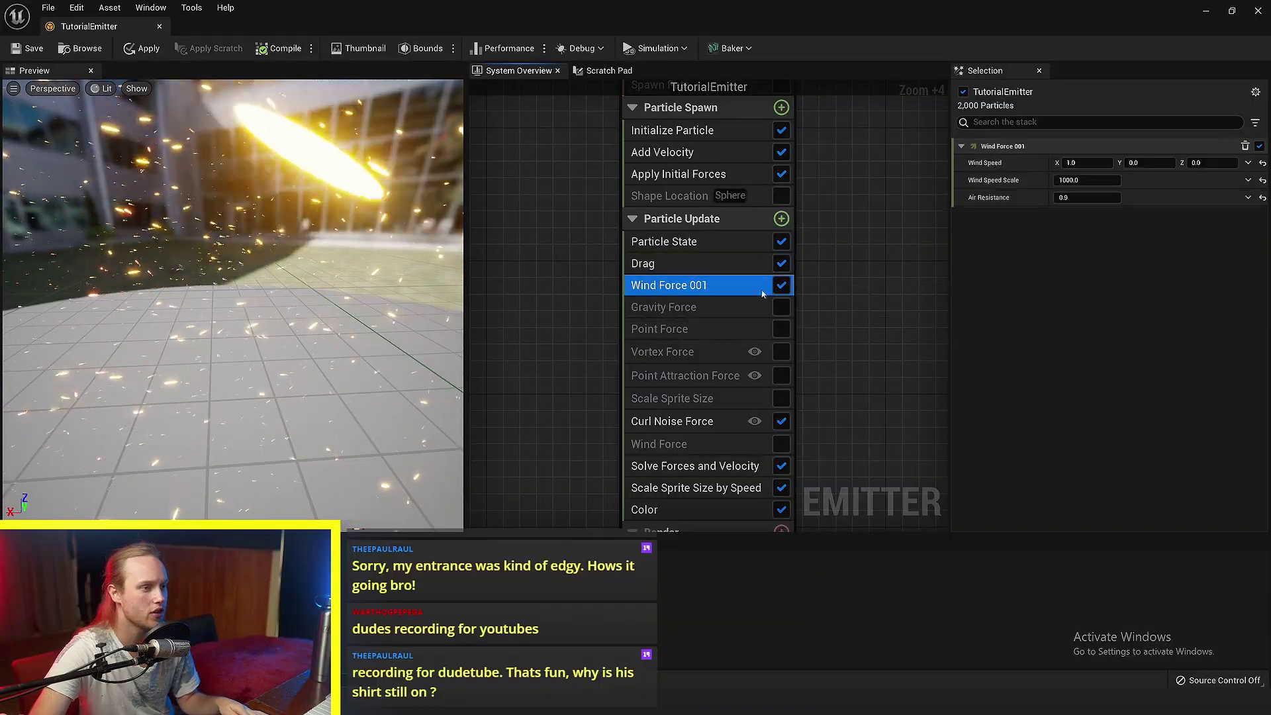
right_click_drag(867, 291, 853, 361)
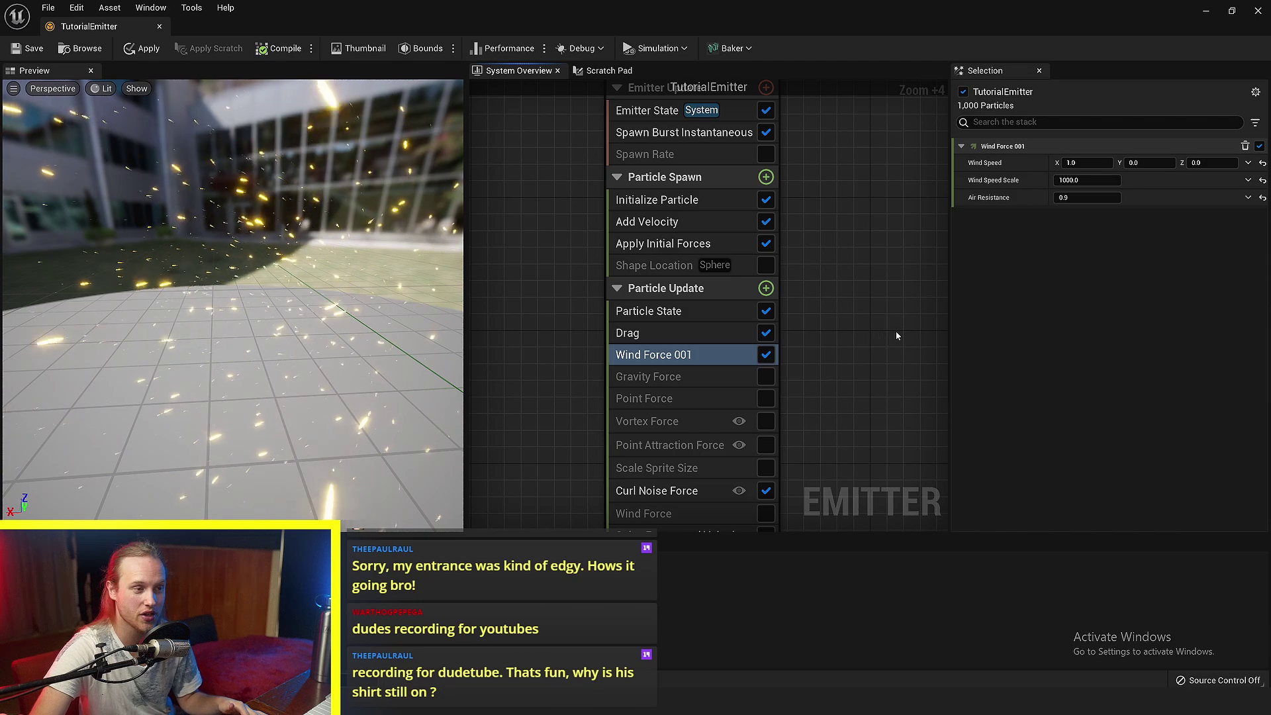
right_click_drag(883, 331, 861, 327)
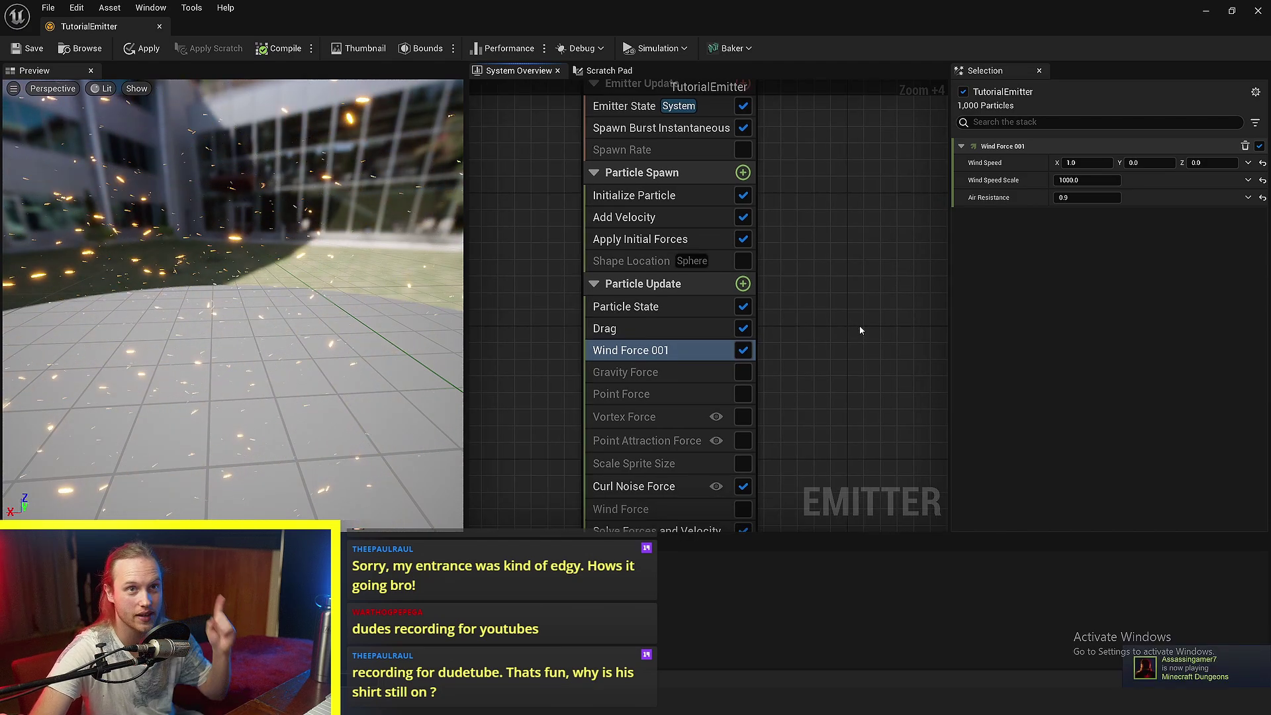
left_click(646, 375)
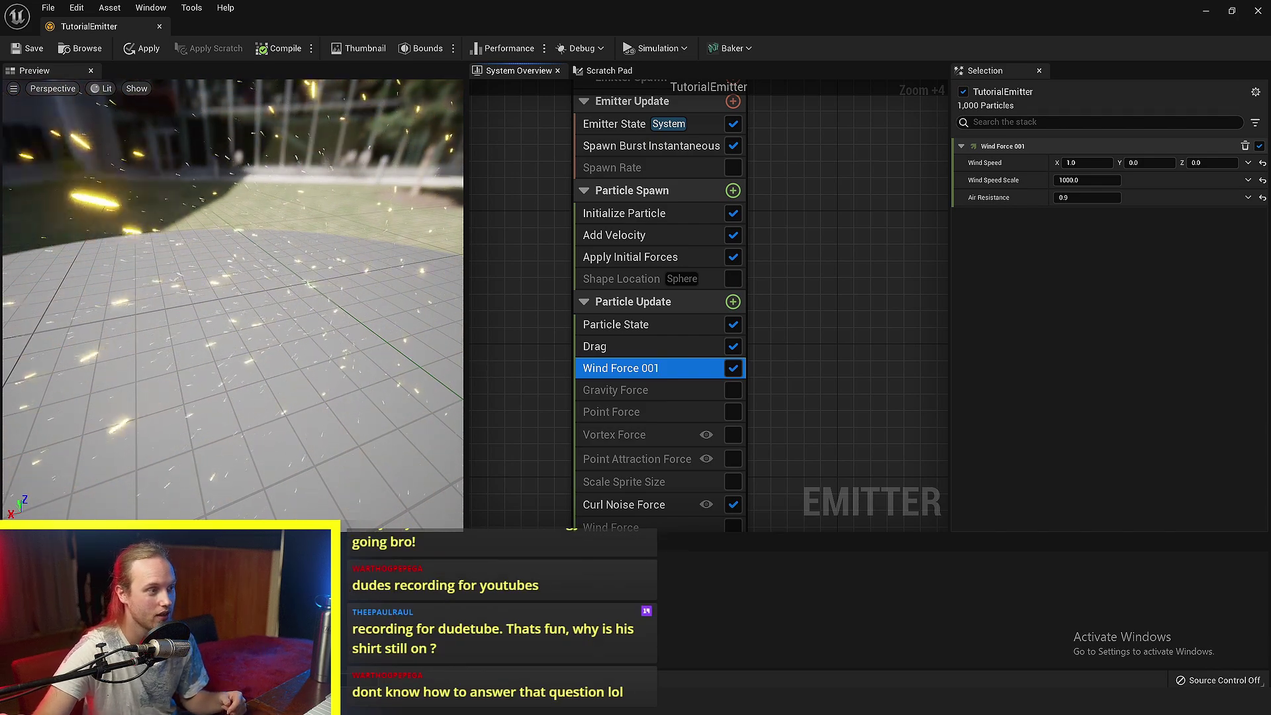
left_click_drag(278, 317, 212, 281)
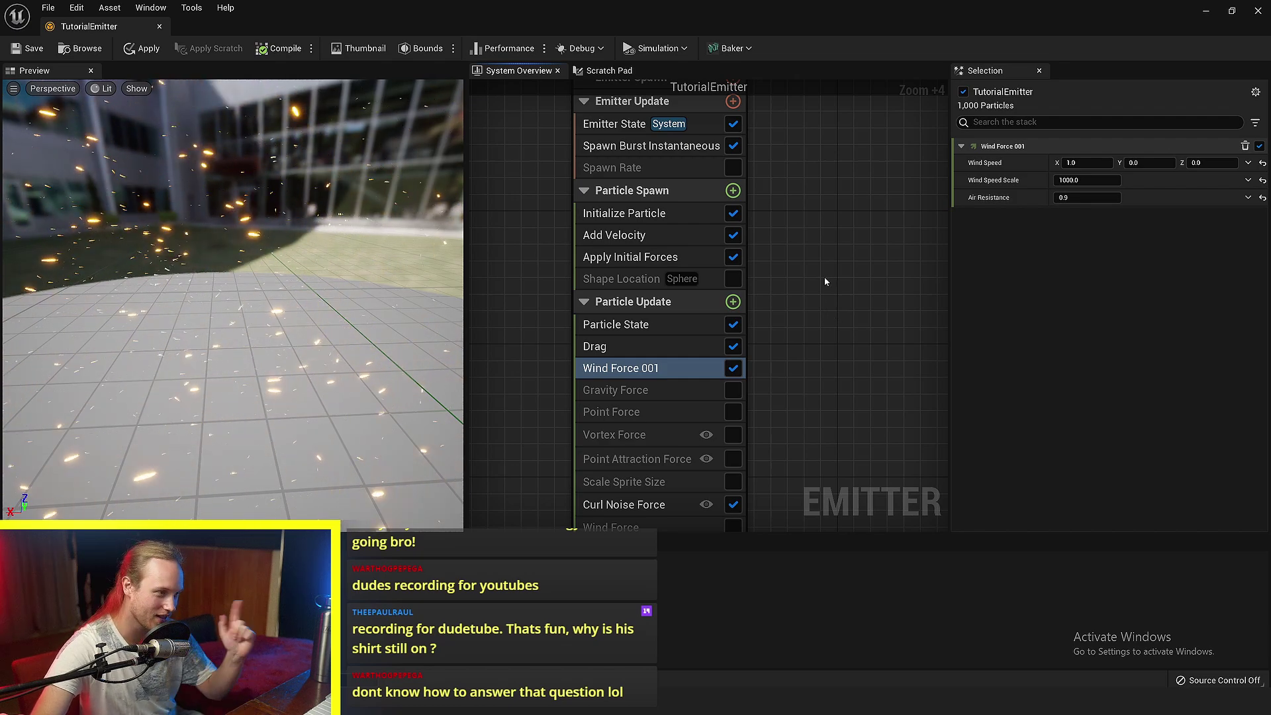
scroll(761, 308, "down", 2)
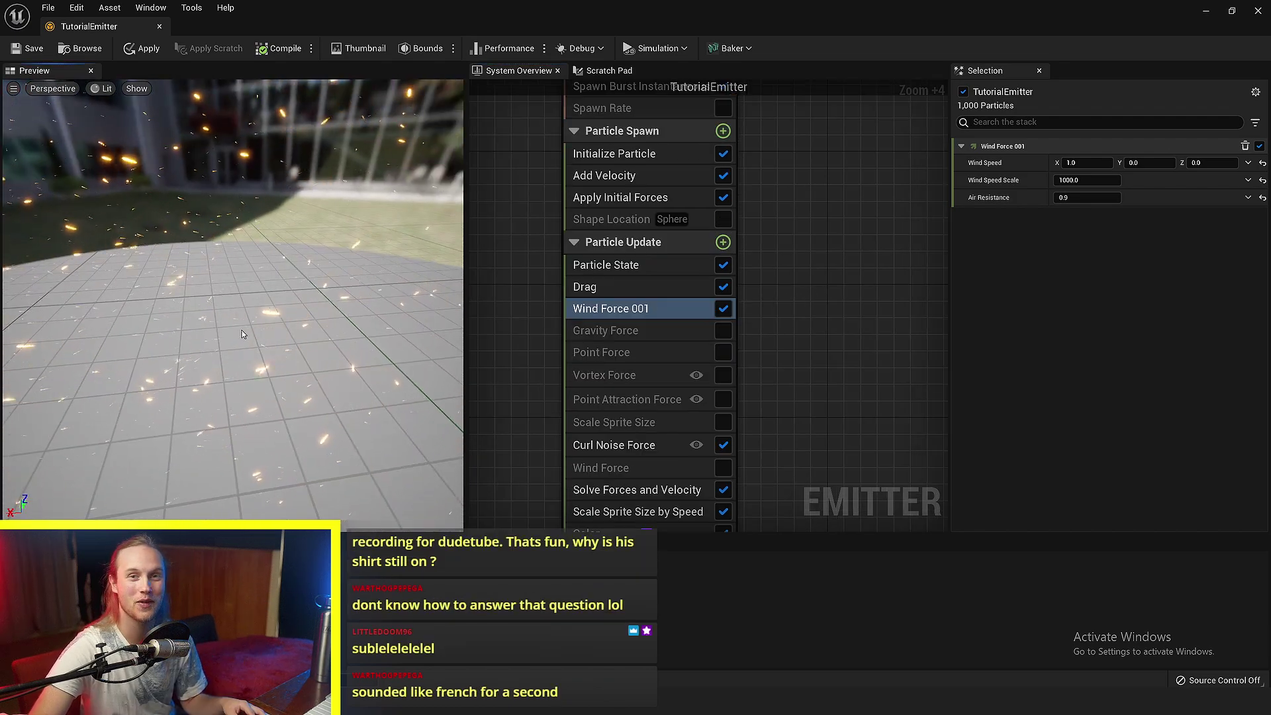